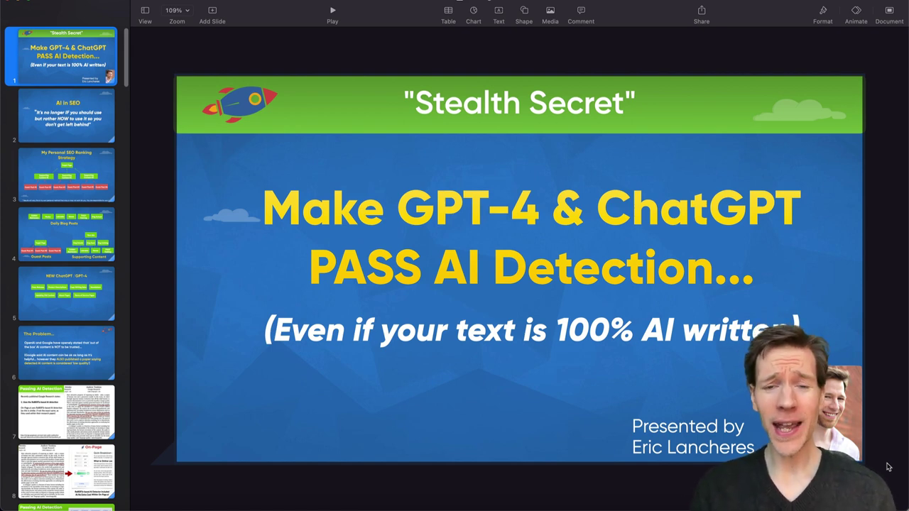
- Go through the "AI in SEO" slide to the "My Personal SEO Ranking Strategy" slide
click(45, 117)
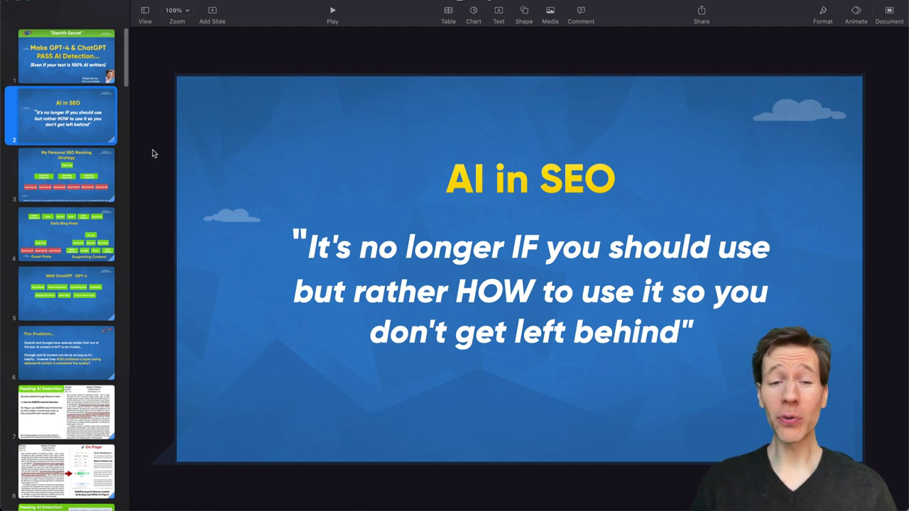
click(71, 175)
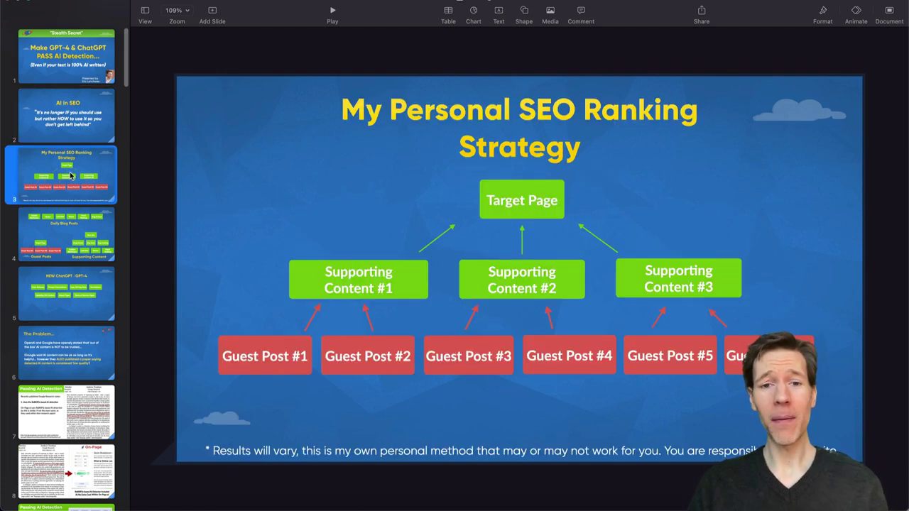
click(159, 166)
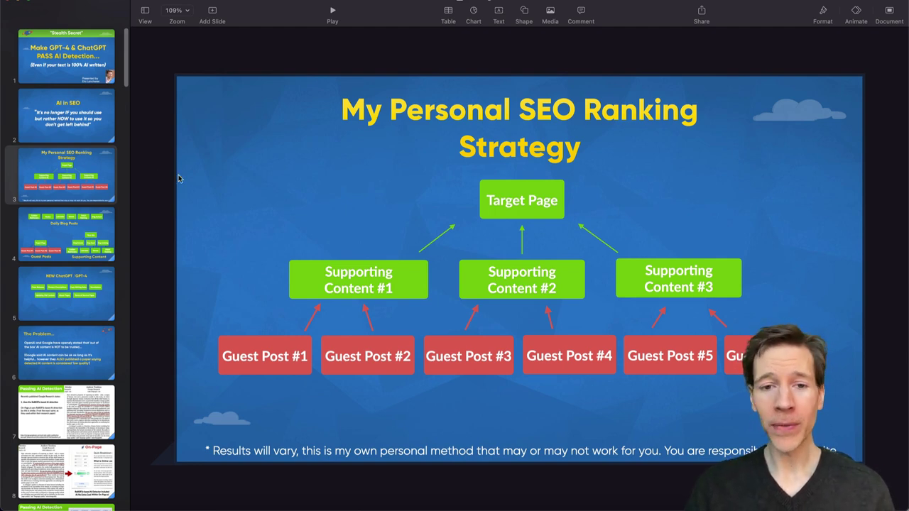
- Examine how the supporting content boxes link up to the Target Page in the SEO ranking strategy diagram
click(518, 193)
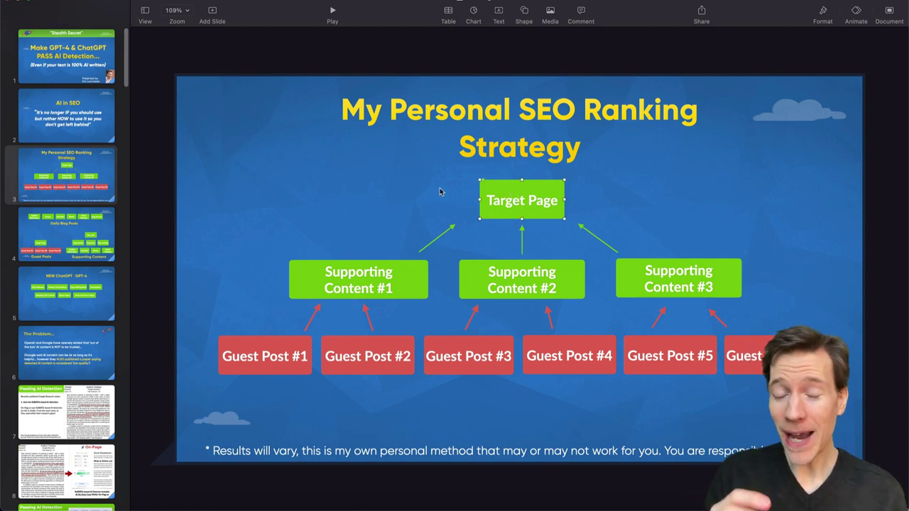
click(370, 284)
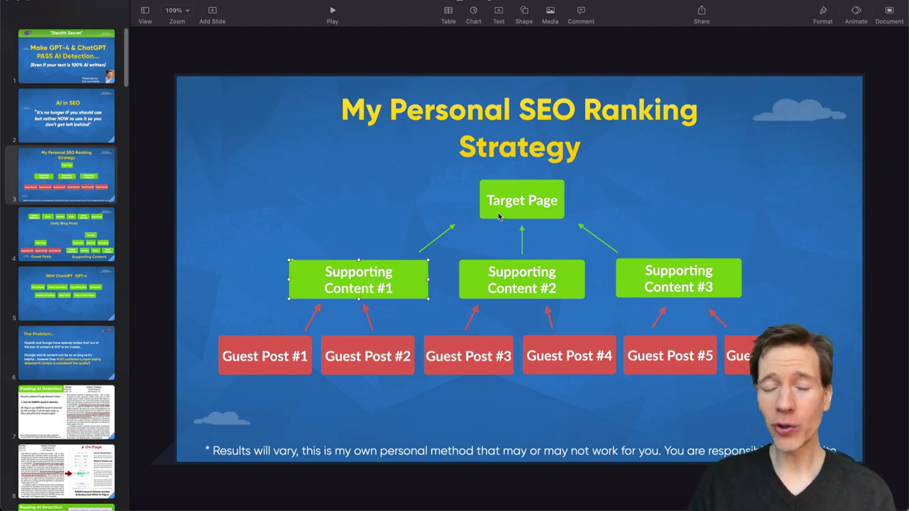
click(440, 239)
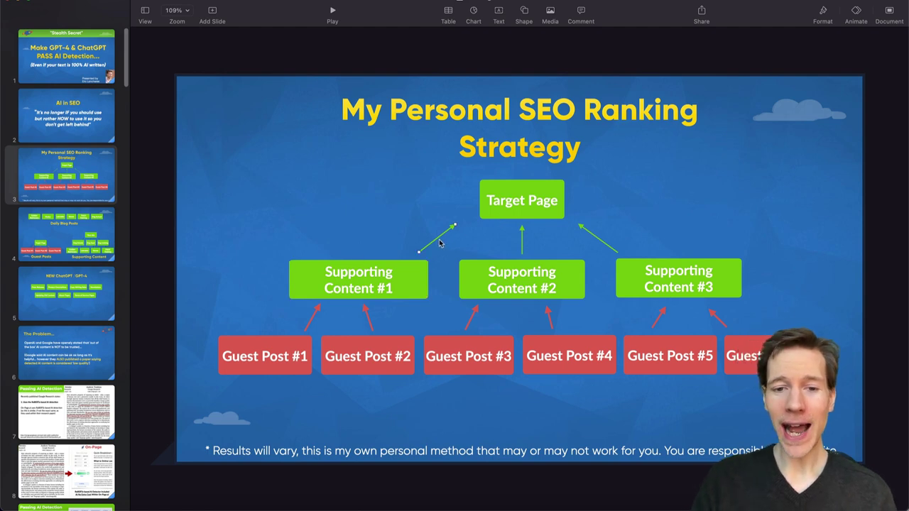
click(389, 276)
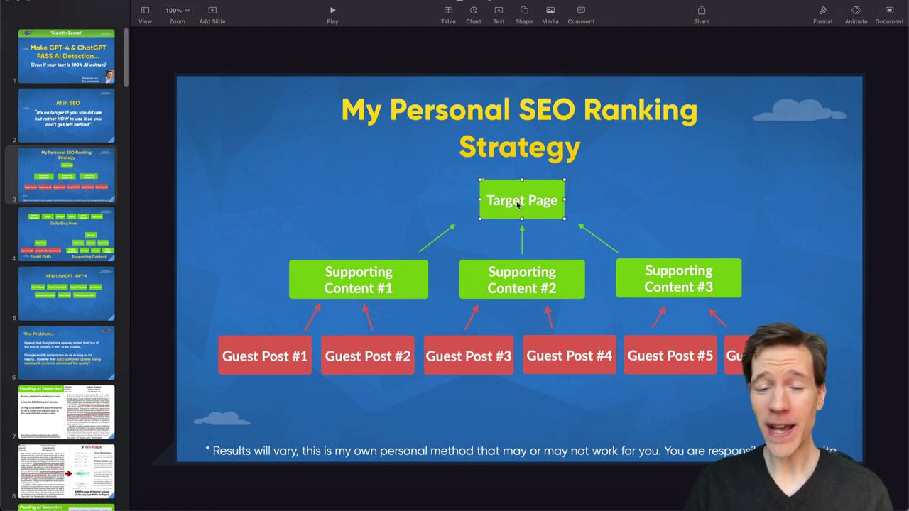
click(378, 282)
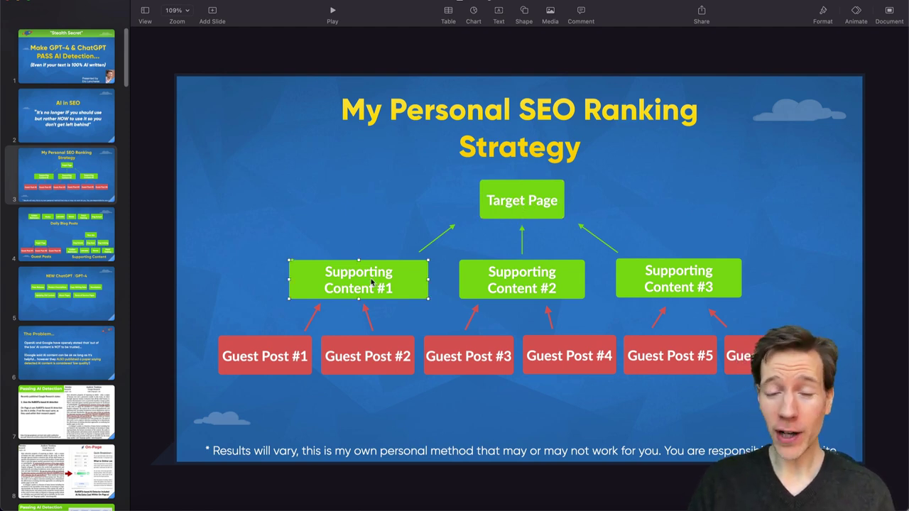
click(486, 281)
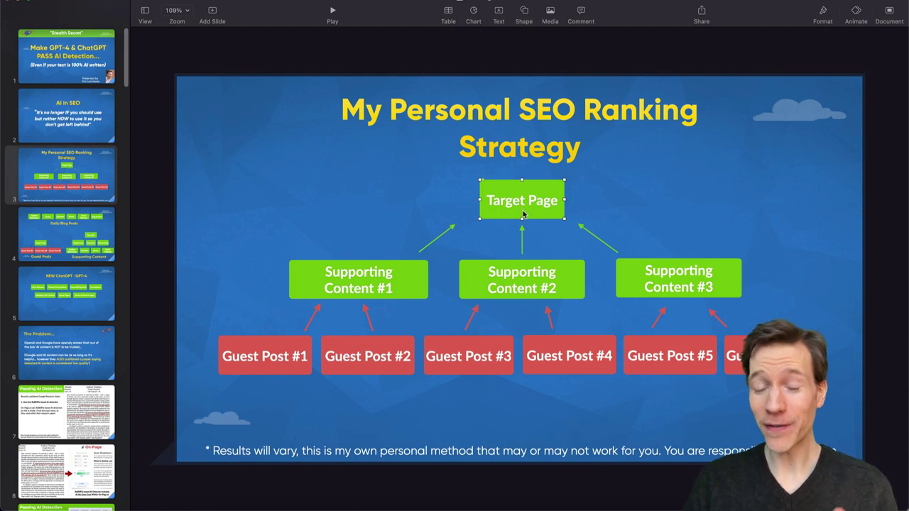
click(447, 235)
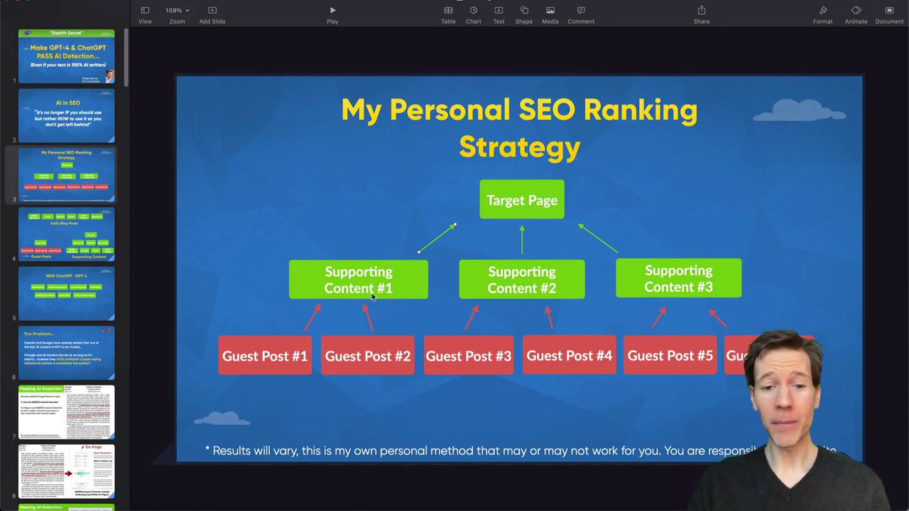
click(331, 284)
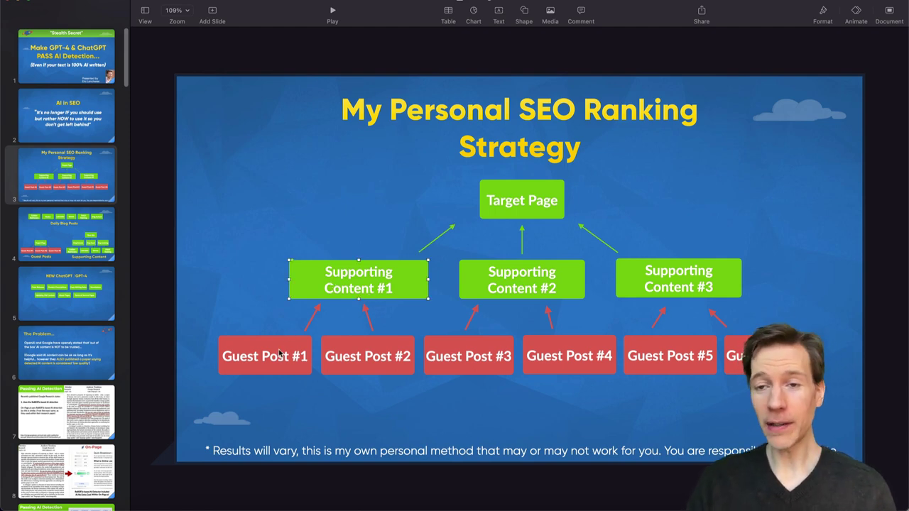
- Examine how the guest posts feed the three supporting content boxes and the Target Page in the strategy diagram
click(278, 359)
click(338, 359)
click(353, 291)
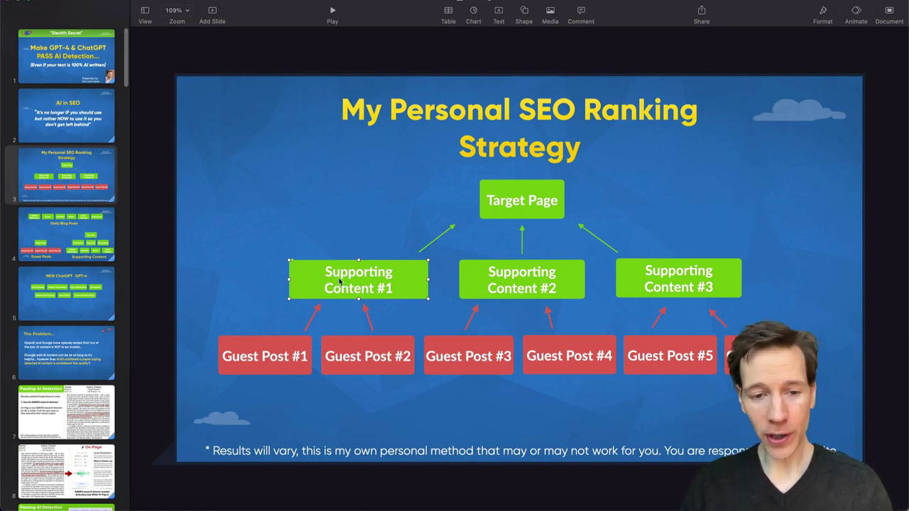
click(435, 240)
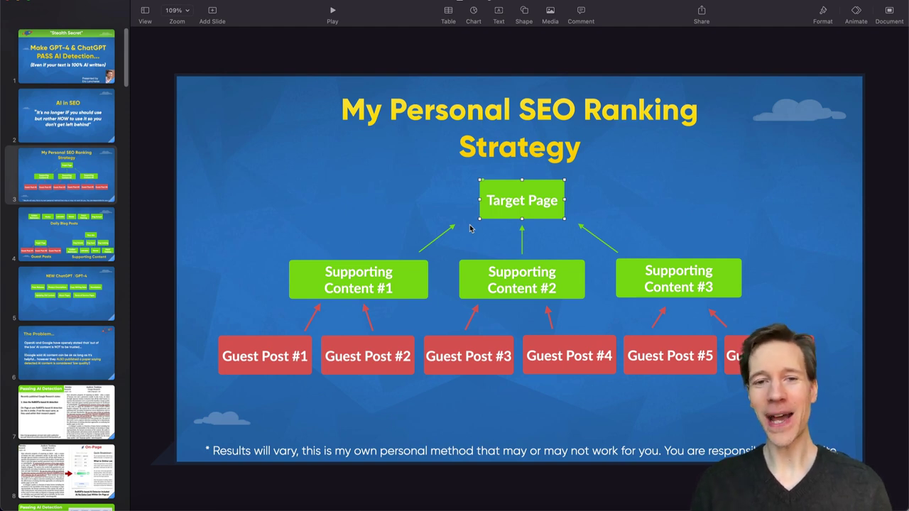
click(666, 272)
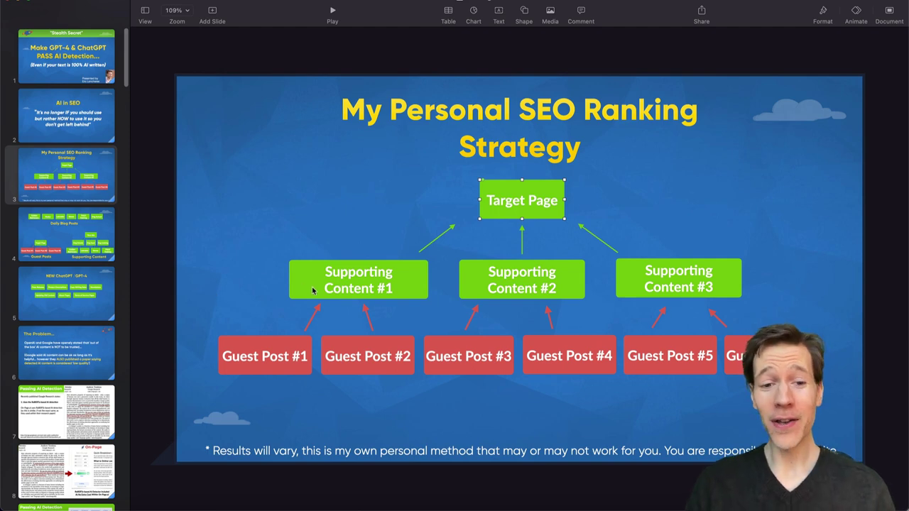
click(503, 282)
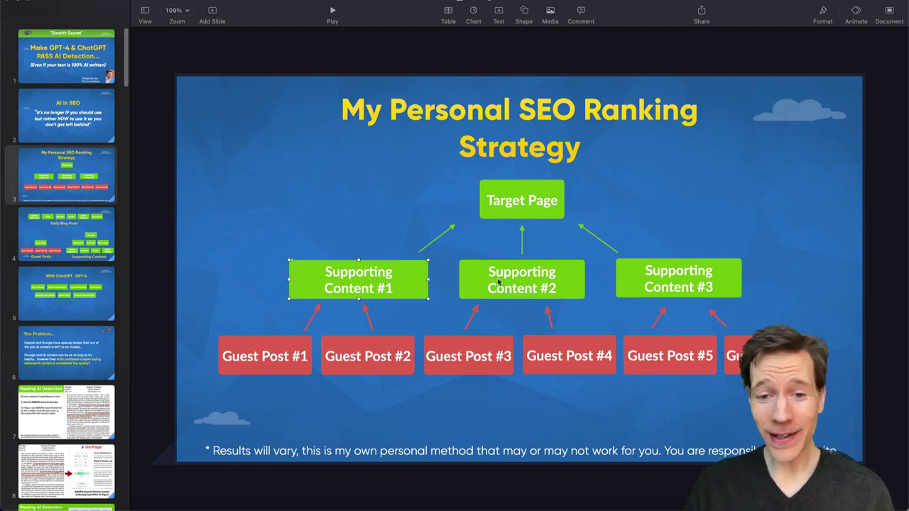
click(623, 277)
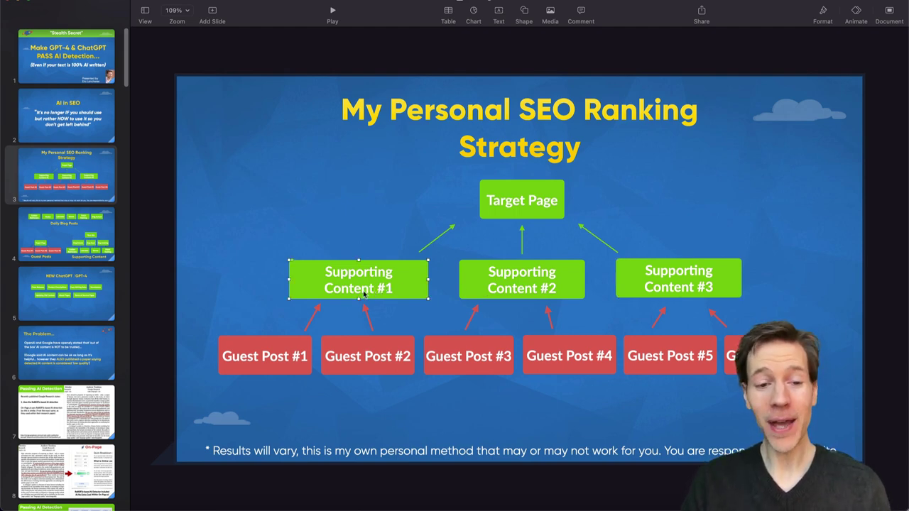
click(293, 343)
click(338, 343)
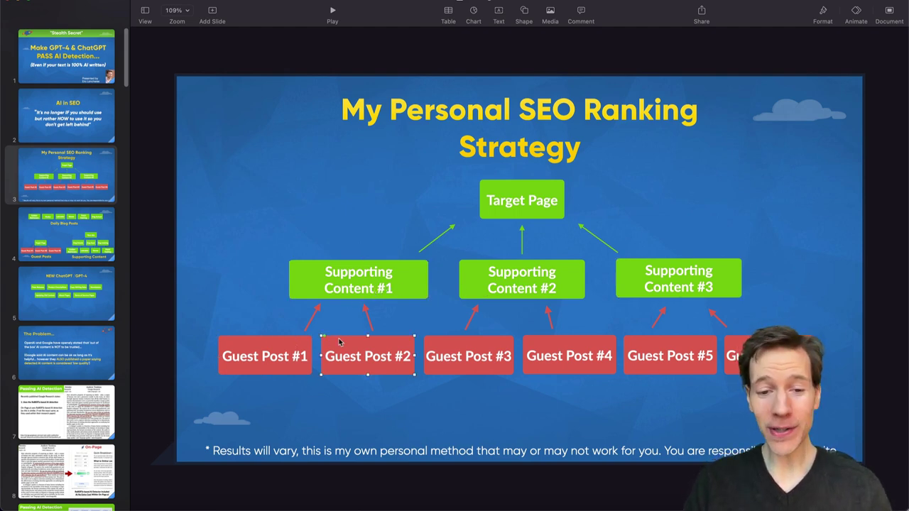
click(465, 344)
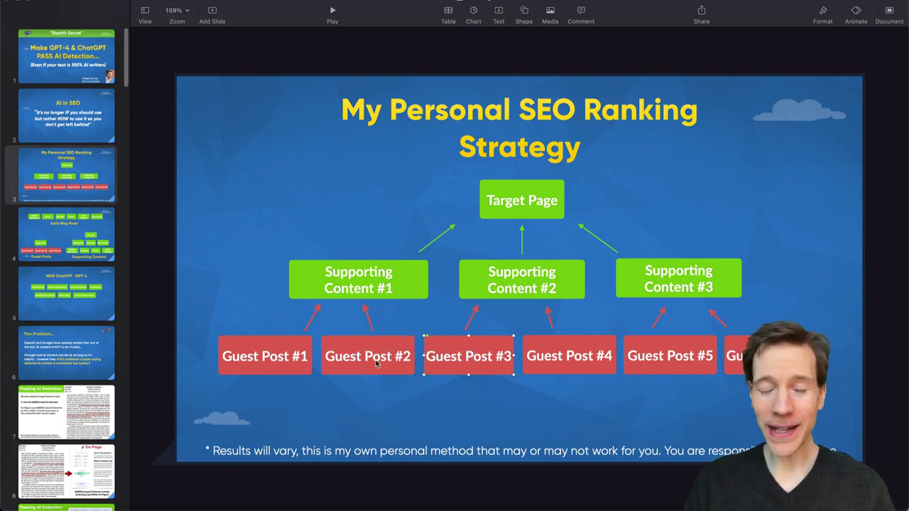
click(162, 348)
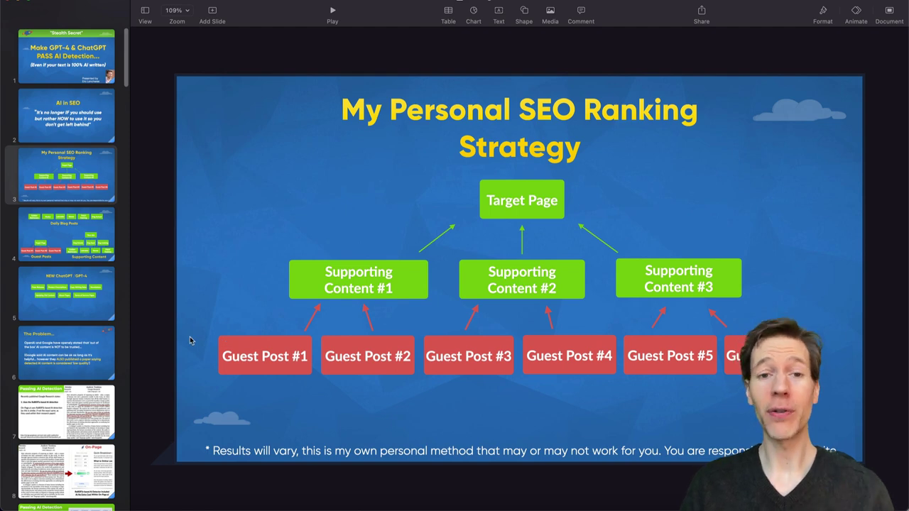
- View slides 4 to 6, covering Daily Blog Posts, "NEW ChatGPT / GPT-4" and "The Problem..."
click(96, 258)
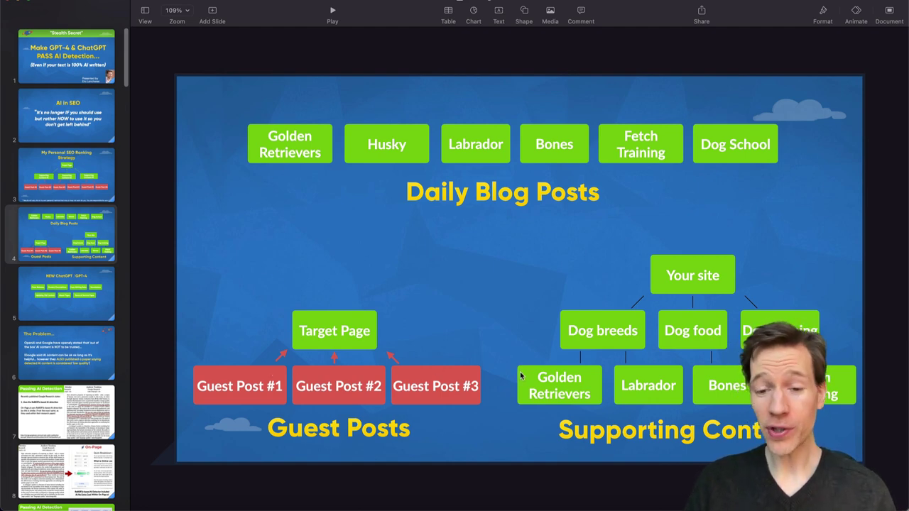
click(60, 278)
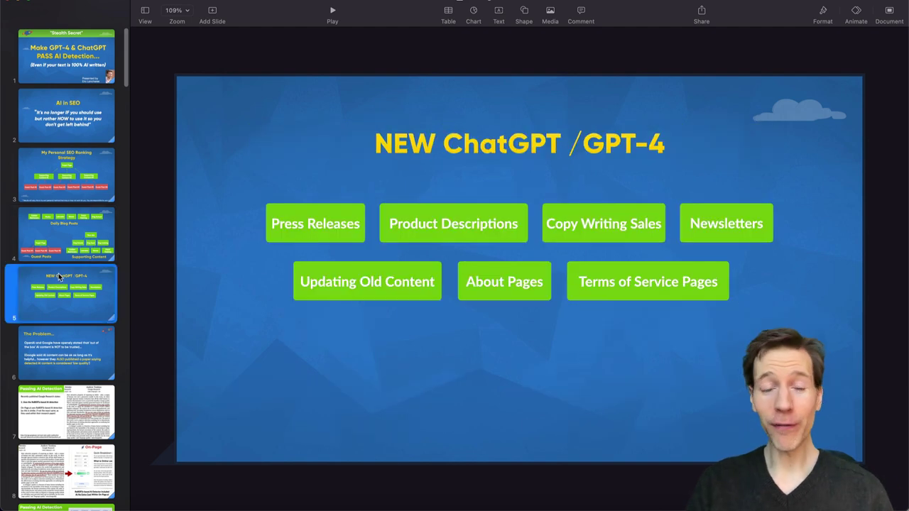
click(101, 348)
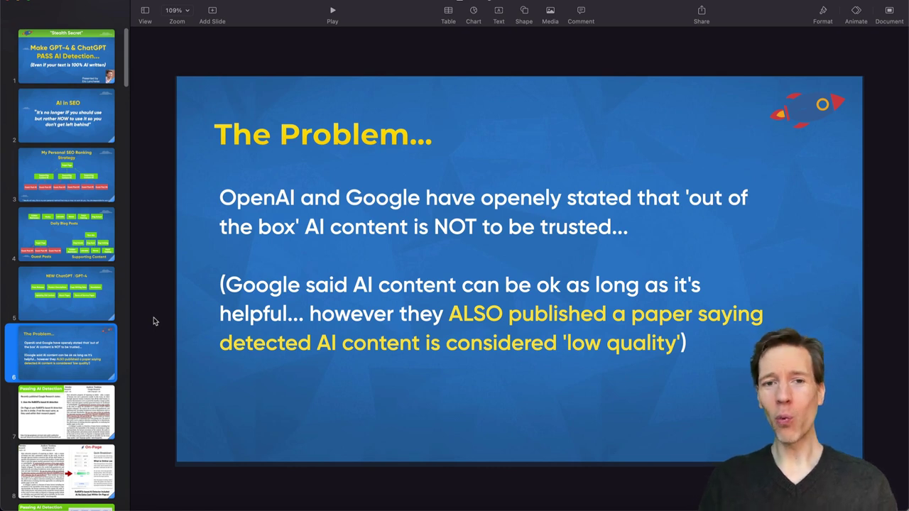
- View slides 7 to 10, from "Passing AI Detection" to "Bypassing AI Detection with ChatGPT & GPT-4"
click(58, 411)
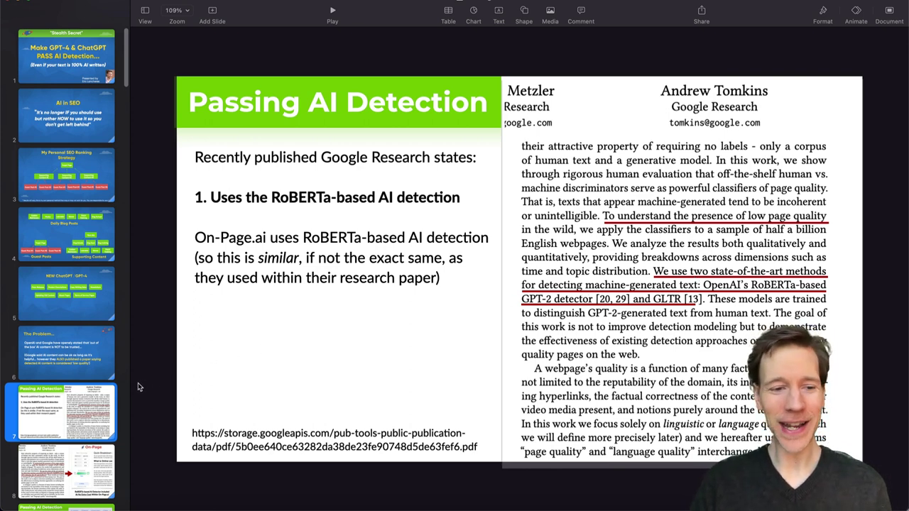
click(95, 454)
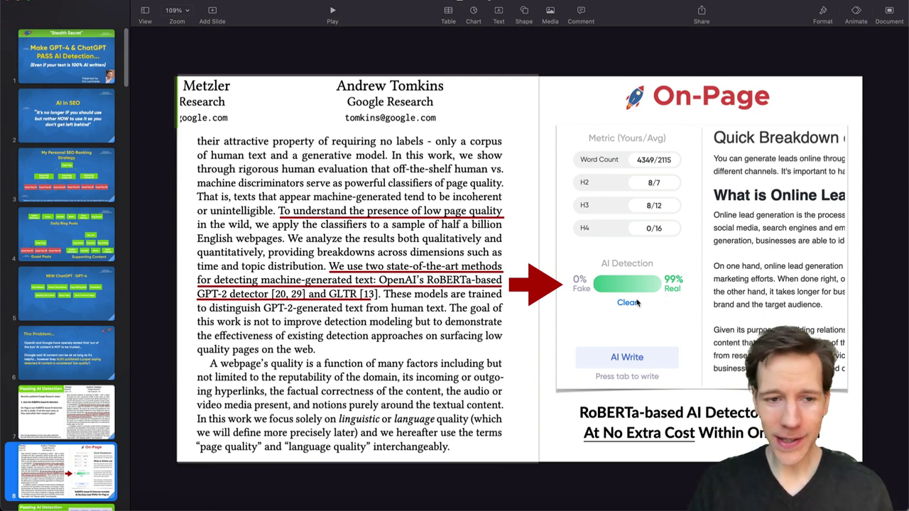
scroll(65, 346, down, 5)
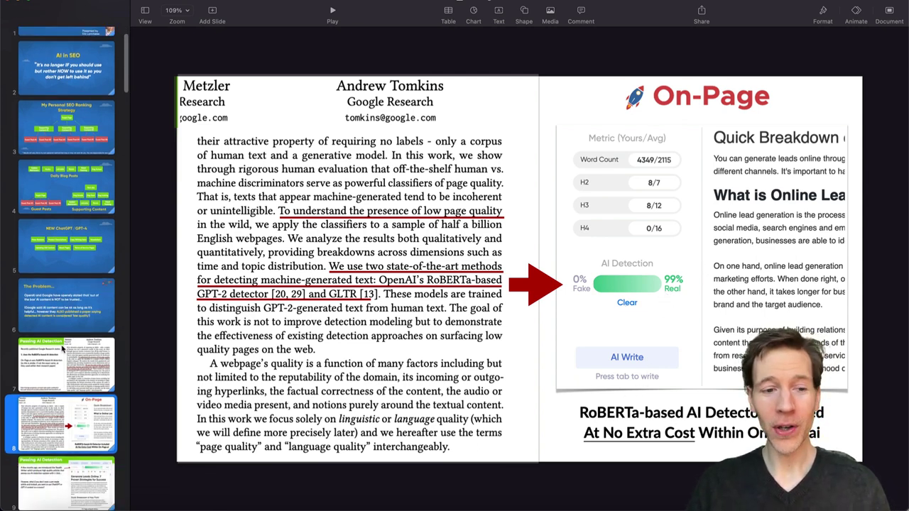
click(74, 359)
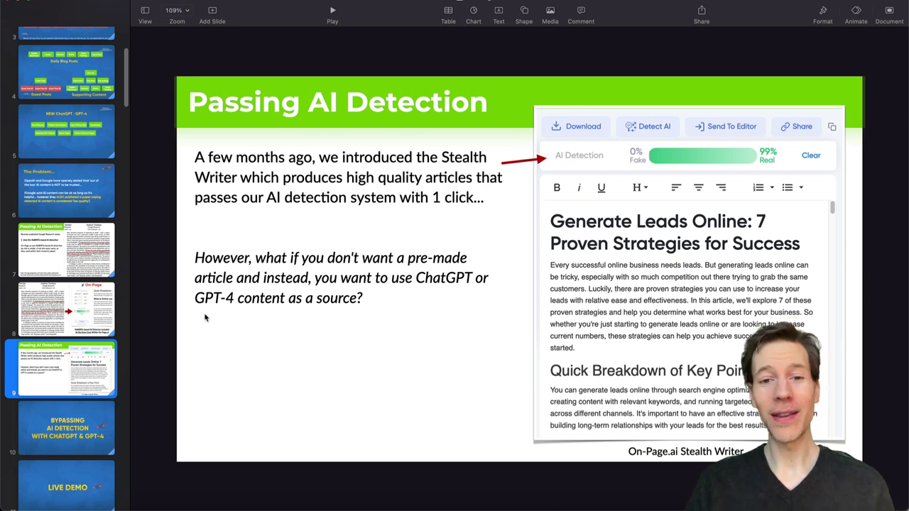
click(44, 439)
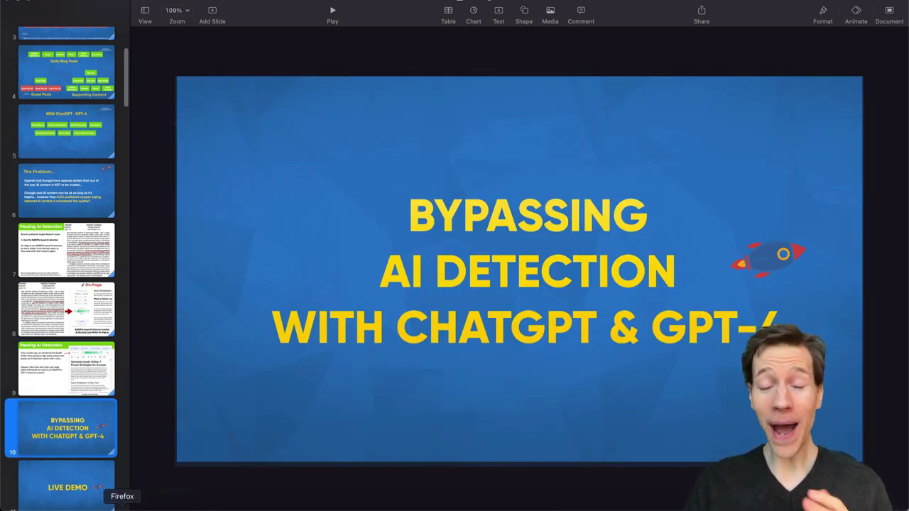
- Switch to Firefox and examine On-Page's Stealth ReWriter page, including its title, "Create Undetectable Content" heading and text input area
click(131, 502)
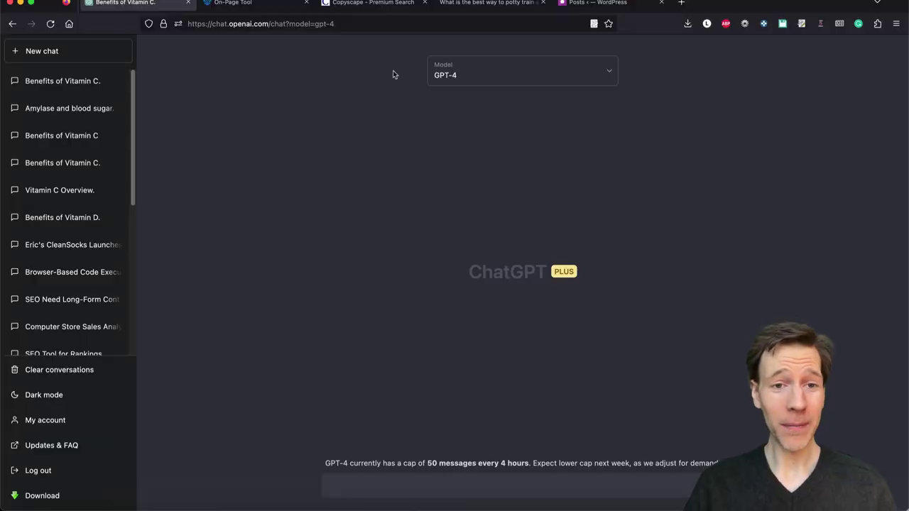
click(269, 10)
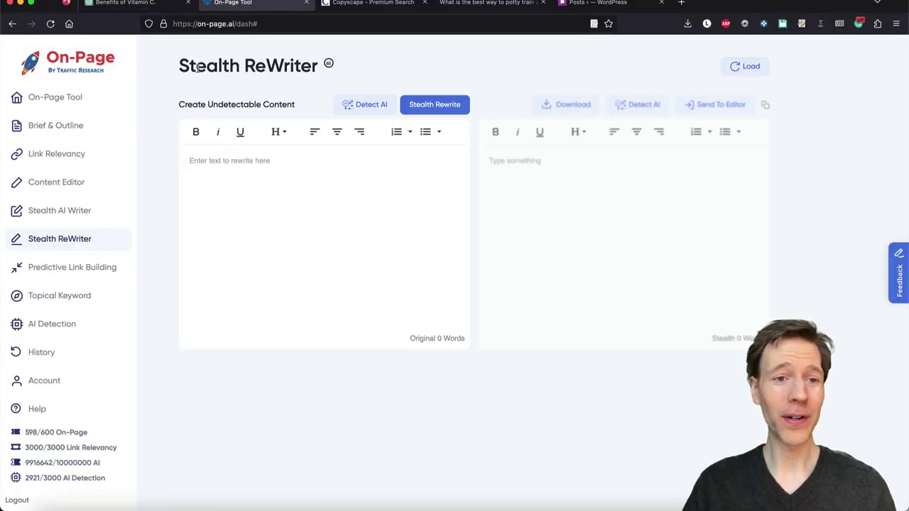
drag(179, 68, 371, 66)
click(369, 67)
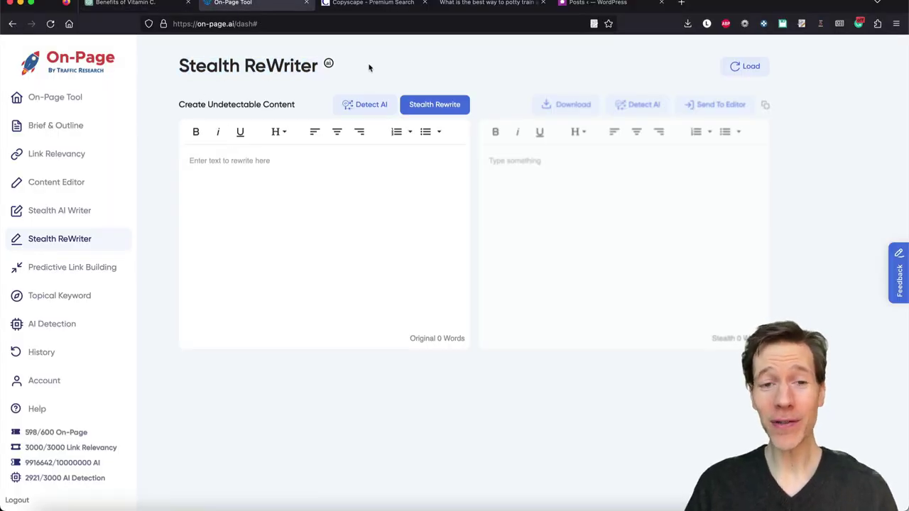
drag(178, 63, 310, 57)
click(274, 103)
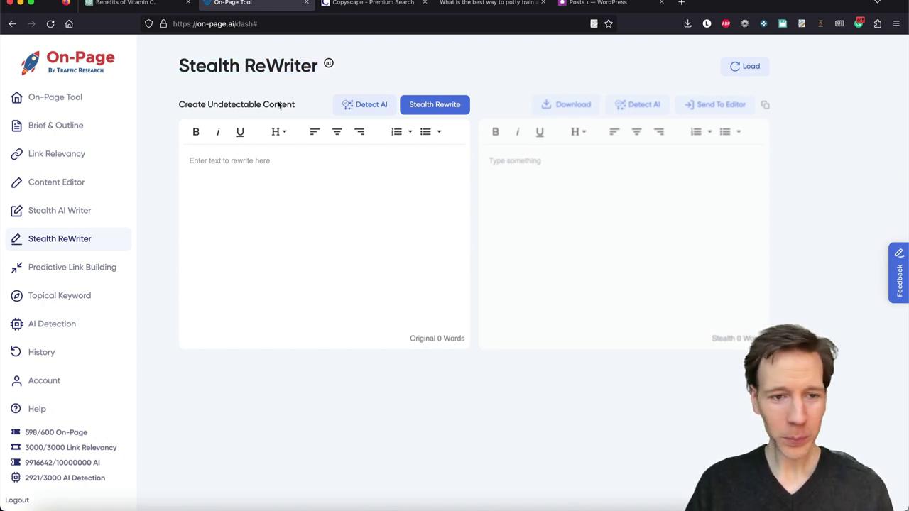
click(286, 173)
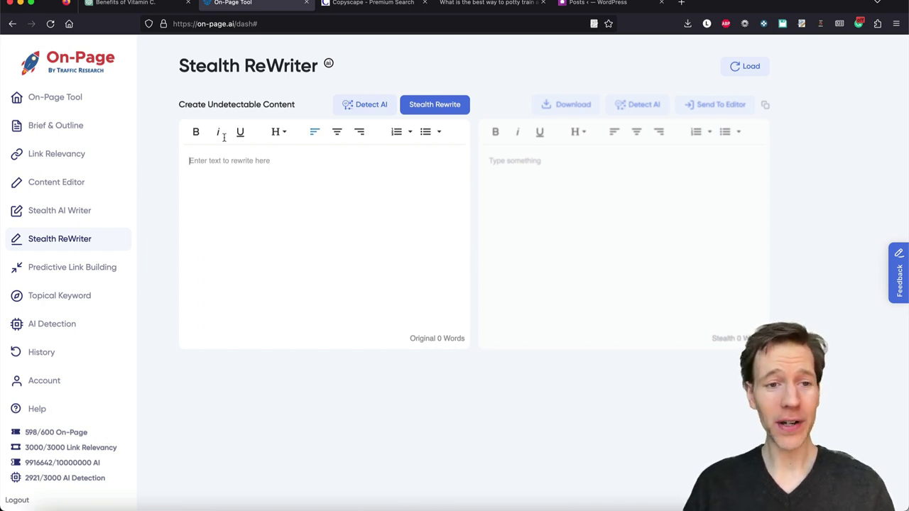
drag(179, 105, 302, 104)
click(266, 148)
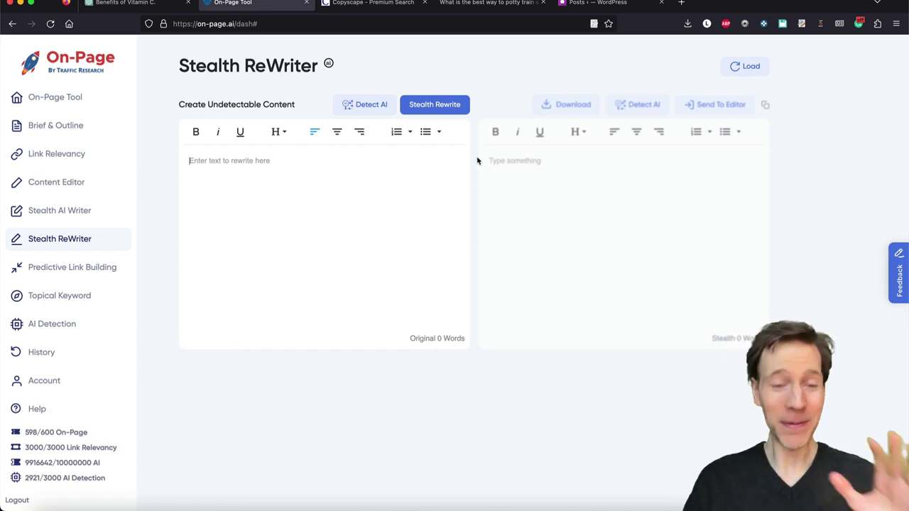
- Switch to ChatGPT and ask GPT-4 to "Write a paragraph on the benefits of vitamin c"
click(137, 4)
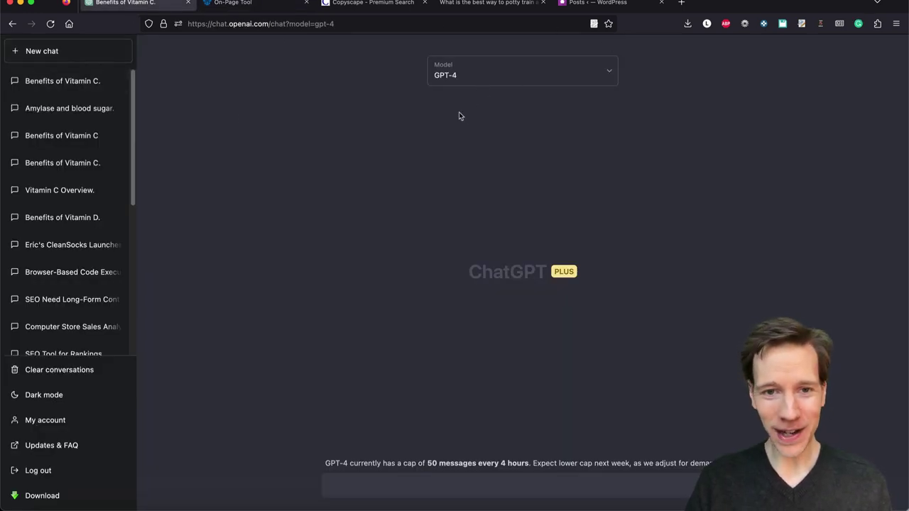
click(394, 485)
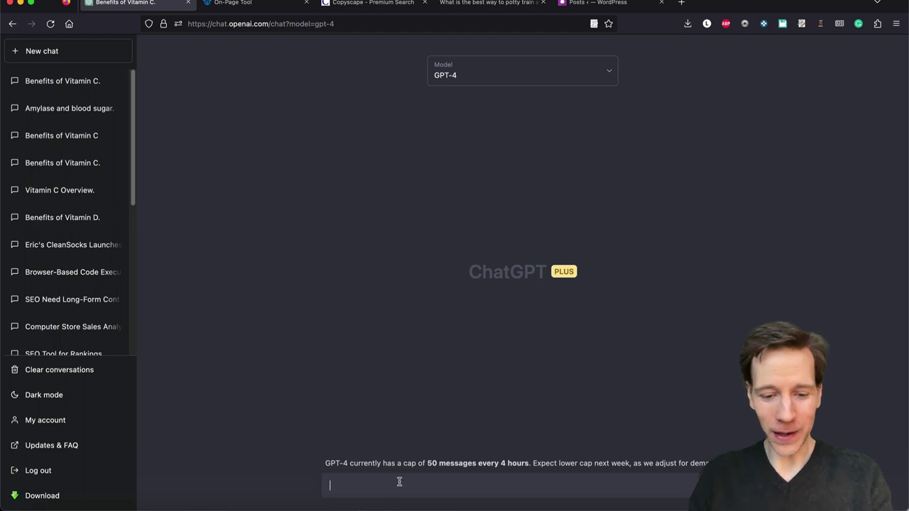
text(Write a paraph)
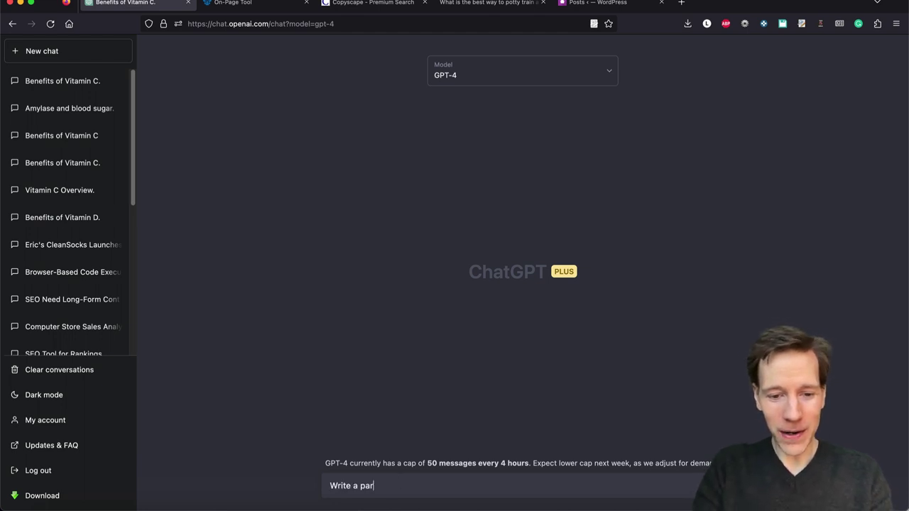
key(BackSpace)
key(BackSpace)
text(g)
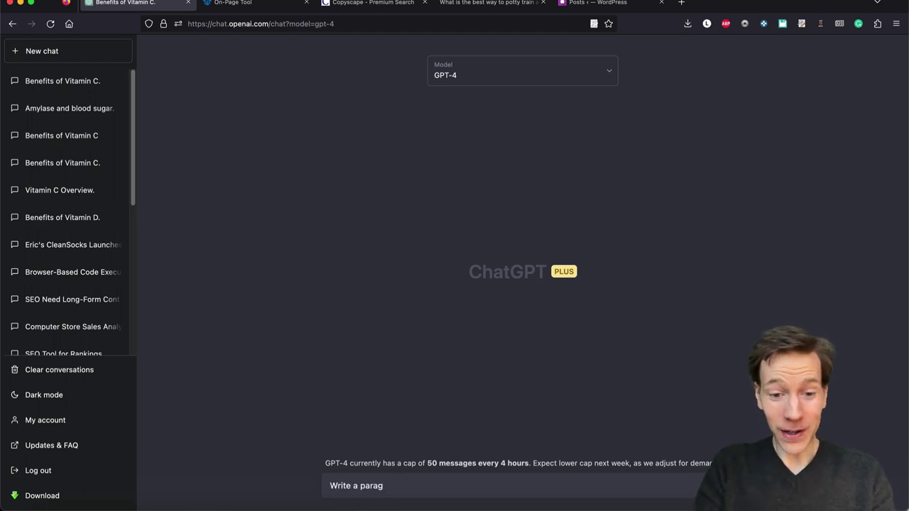
text(raph on the benfits of)
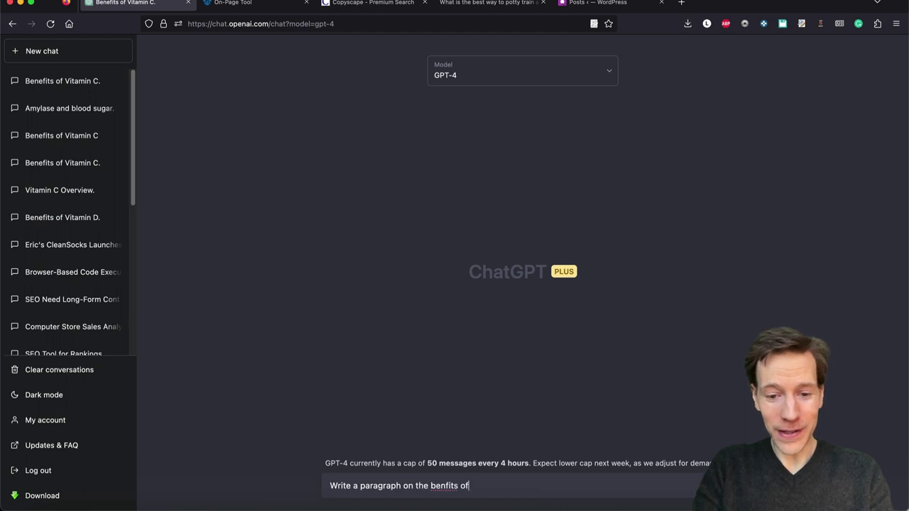
key(BackSpace)
key(BackSpace)
key(BackSpace)
key(BackSpace)
key(BackSpace)
key(BackSpace)
key(BackSpace)
text(efits of vitamin)
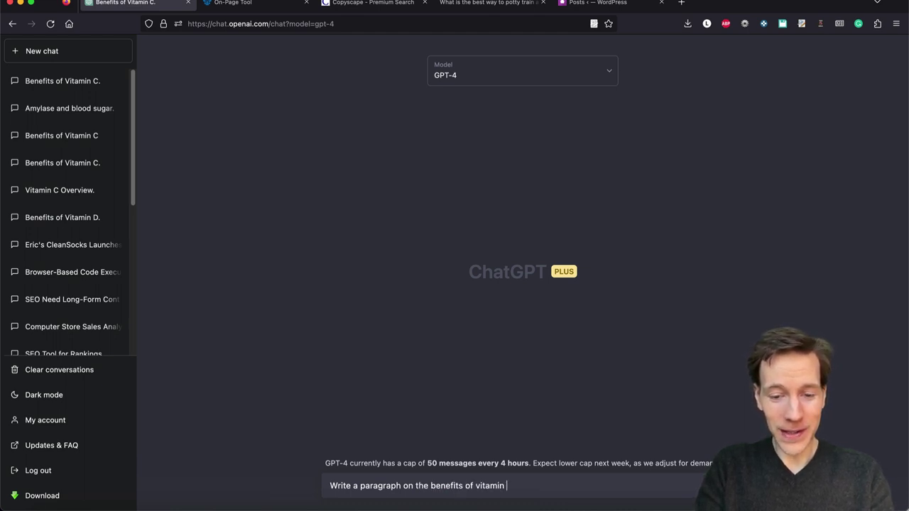
text(c)
key(Return)
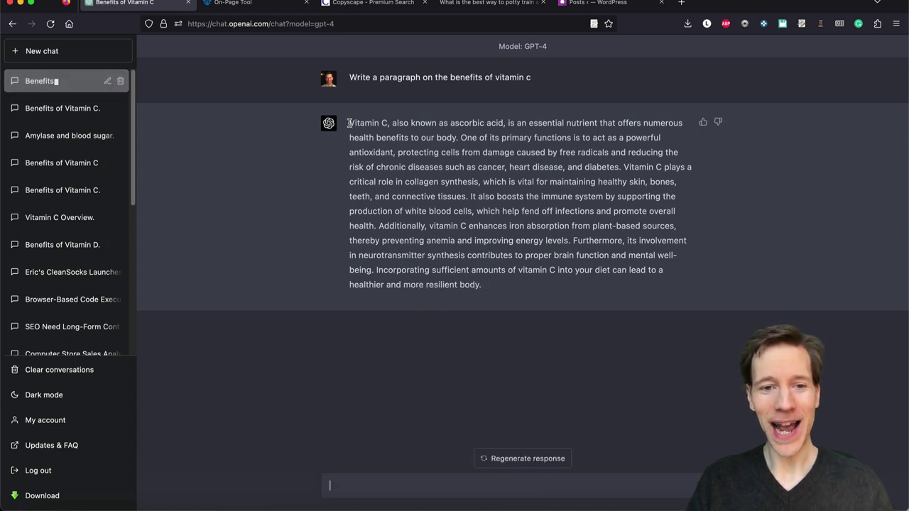
- Copy the generated vitamin C paragraph into the Stealth ReWriter's original text area
drag(349, 123, 488, 289)
key(super+c)
click(241, 3)
click(278, 195)
key(super+v)
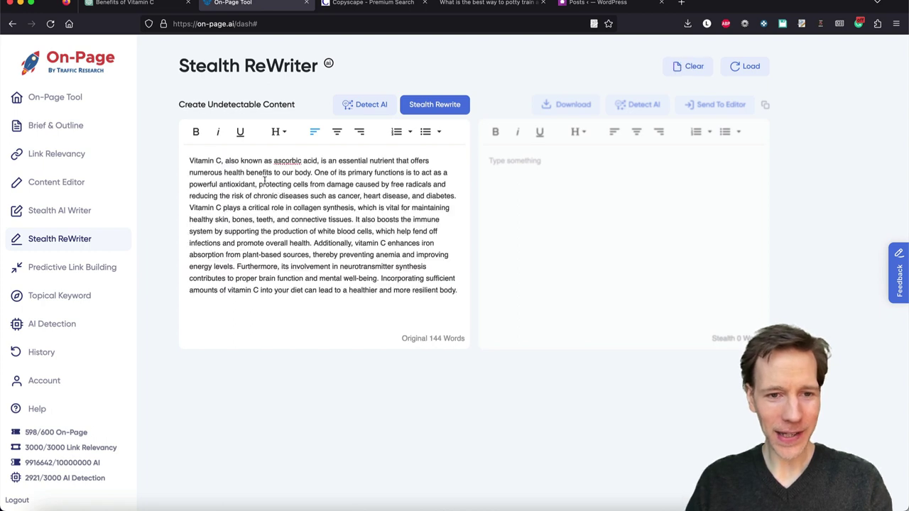
- Run AI detection on the original vitamin C paragraph and examine its Fake score
click(368, 104)
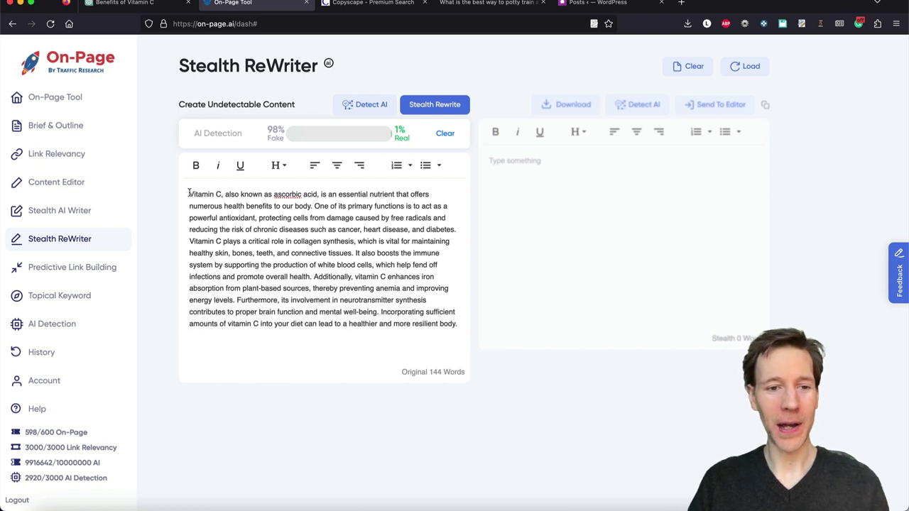
drag(190, 194, 448, 332)
click(456, 328)
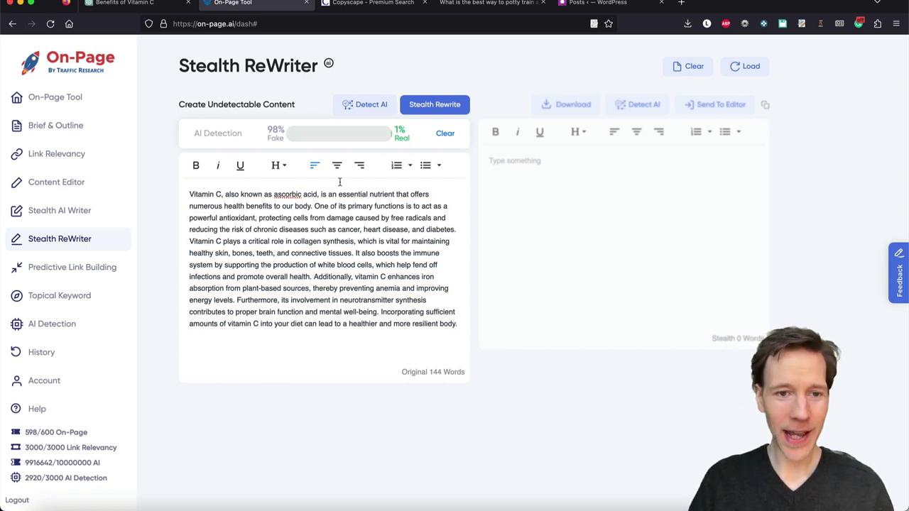
mouse_move(270, 130)
mouse_down()
mouse_move(284, 139)
mouse_move(283, 129)
mouse_up()
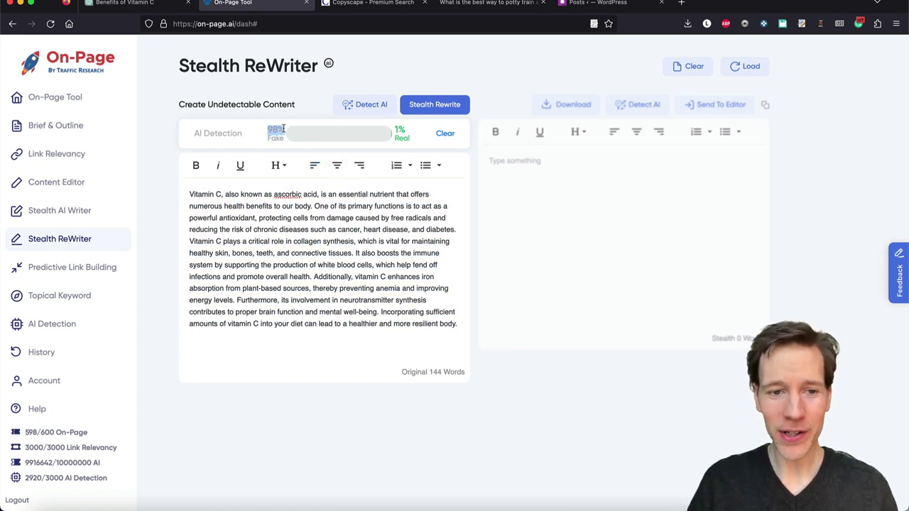
click(276, 229)
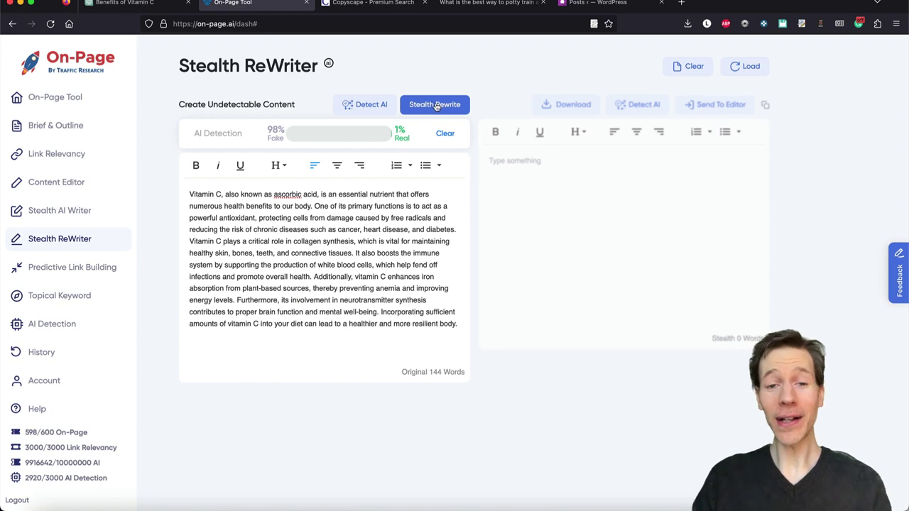
- Run Stealth Rewrite on the vitamin C paragraph, accepting the credit cost, and look over the original's first sentence
click(435, 104)
click(497, 395)
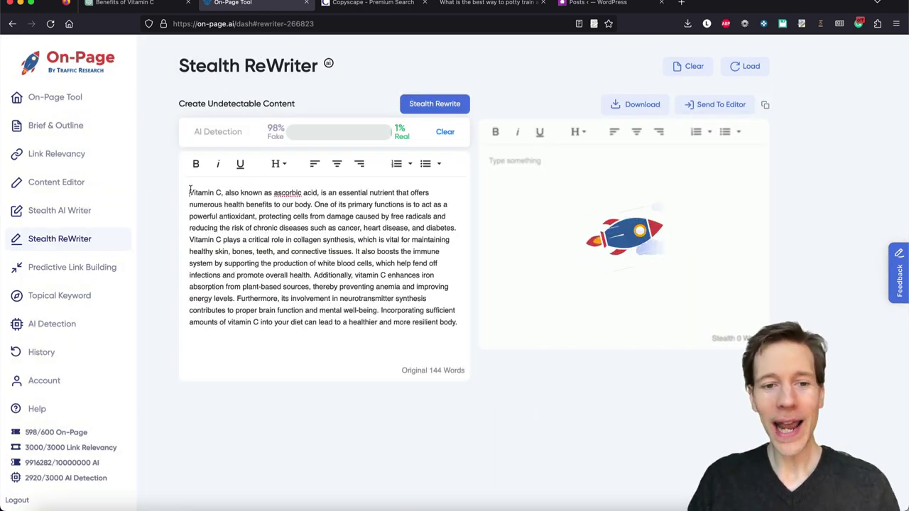
drag(190, 188, 314, 204)
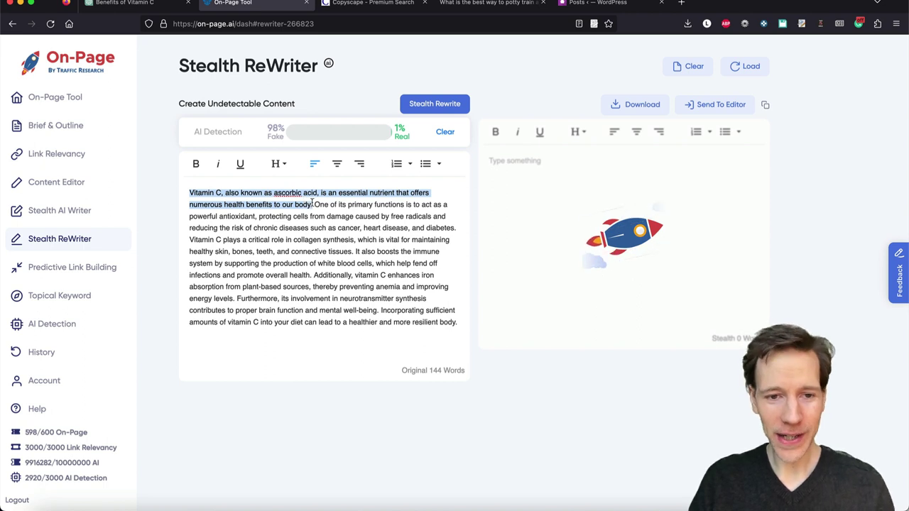
click(314, 205)
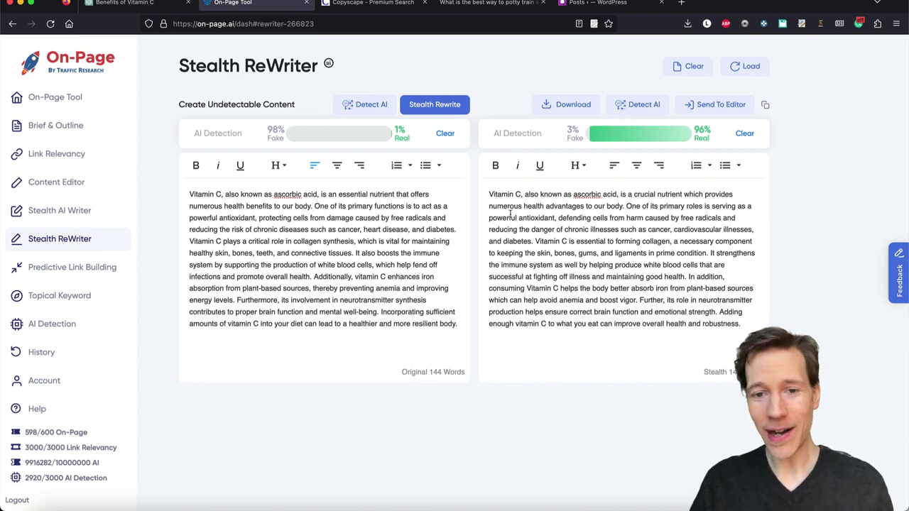
- Examine the rewritten vitamin C paragraph and its Real score in the AI detection result
drag(490, 193, 741, 323)
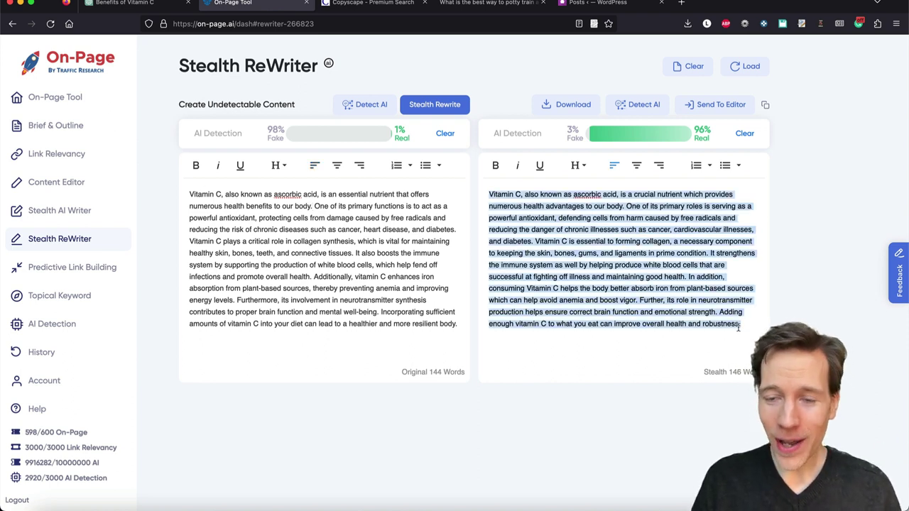
click(707, 127)
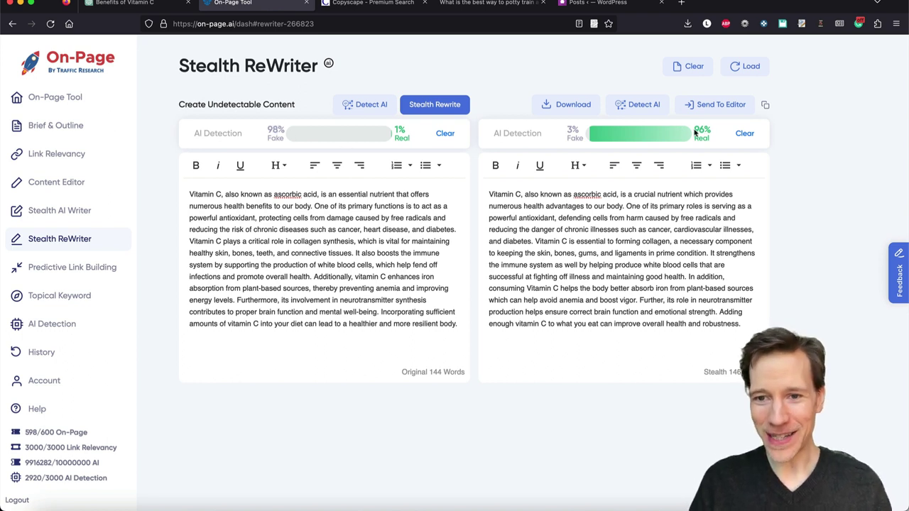
drag(696, 128, 707, 130)
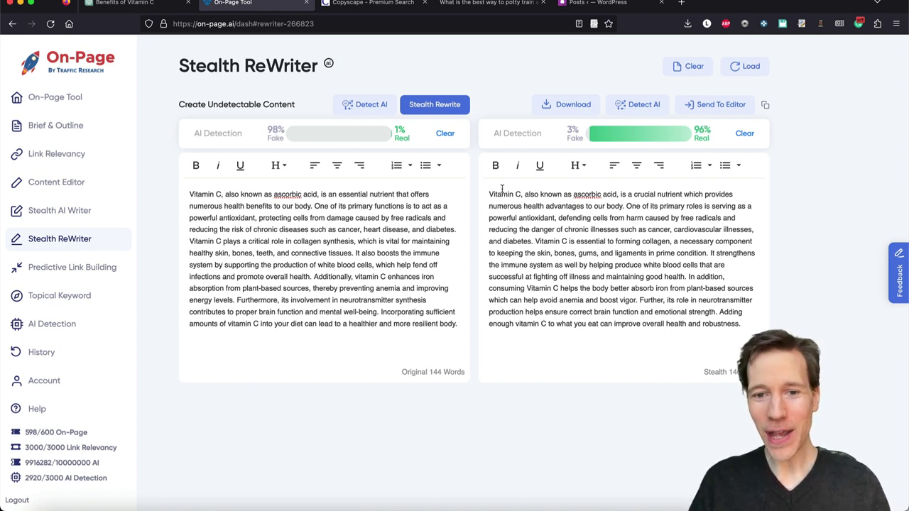
drag(487, 192, 756, 325)
click(748, 327)
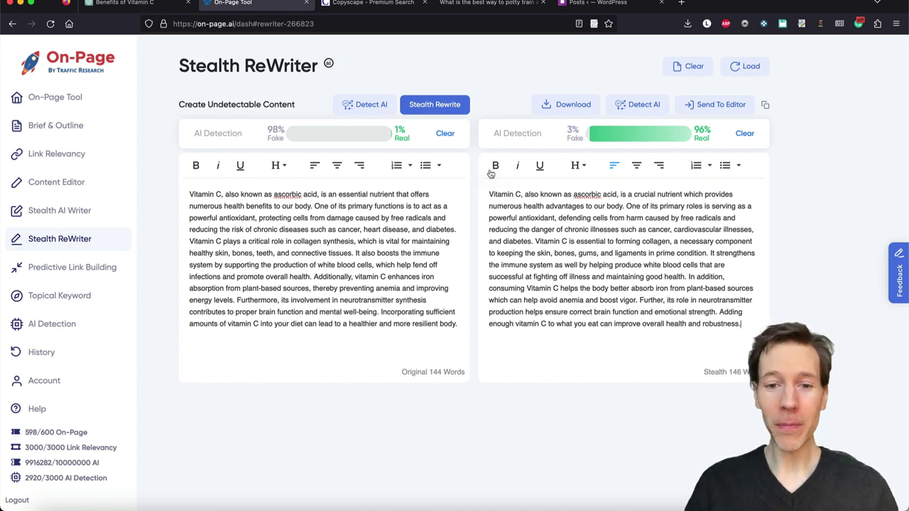
drag(488, 192, 766, 321)
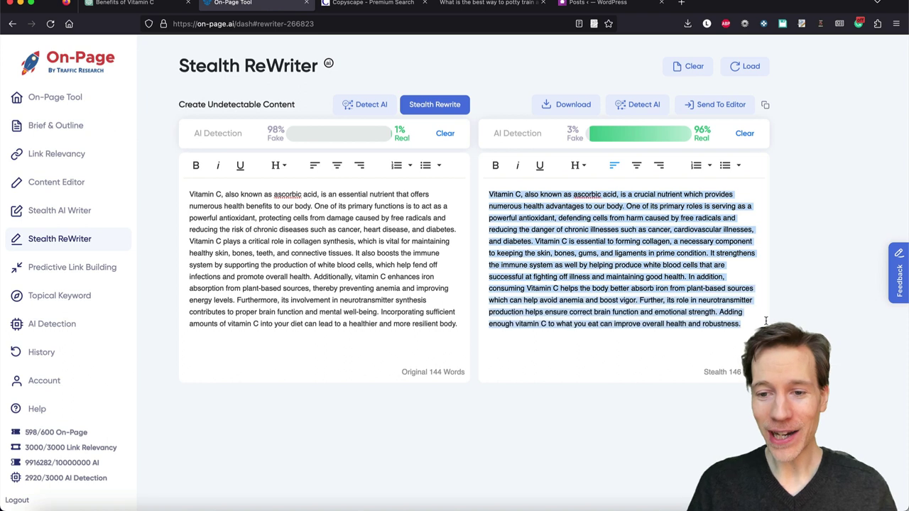
click(377, 229)
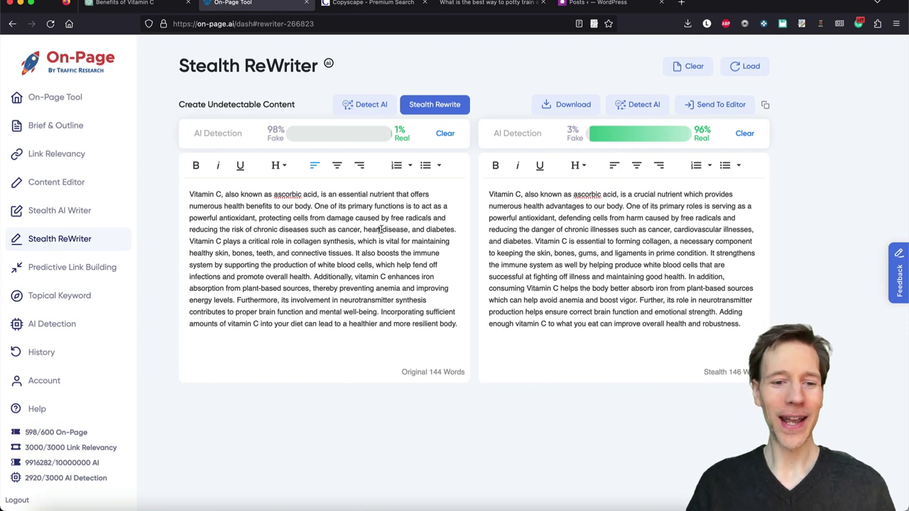
- Copy the full body of the Shevian.com Chihuahua potty training article, from the introduction through "Know when to call in a professional."
click(489, 4)
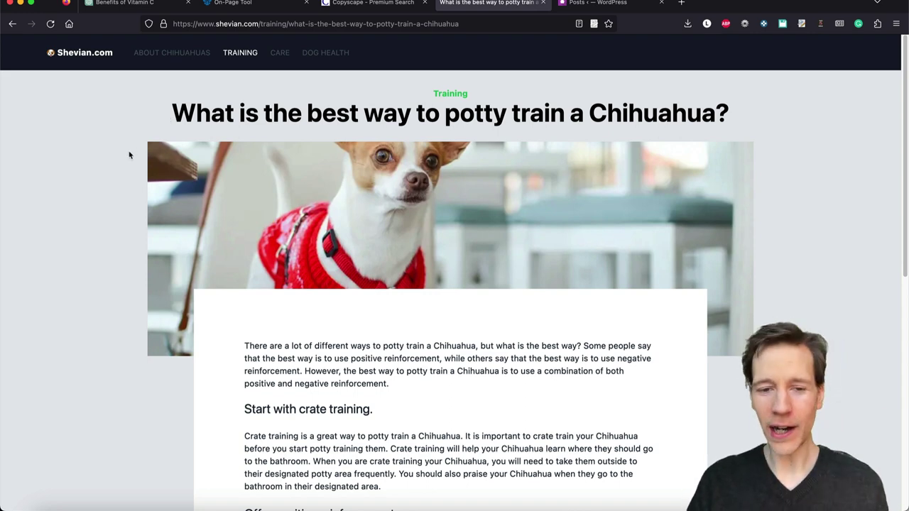
scroll(122, 159, down, 5)
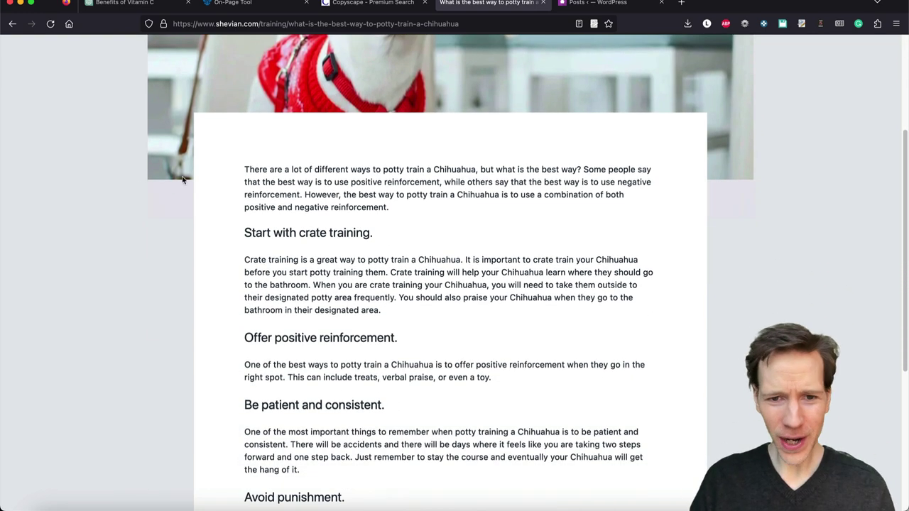
scroll(186, 178, down, 2)
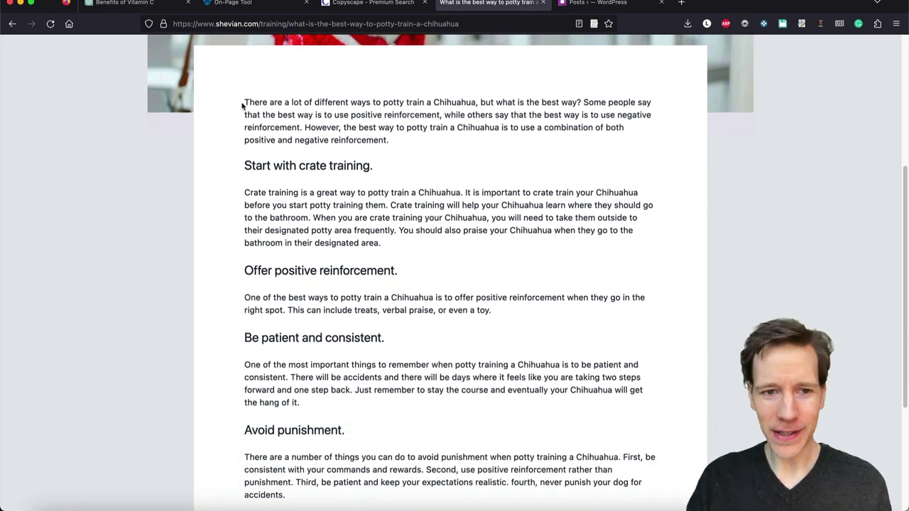
drag(241, 105, 437, 311)
scroll(418, 307, down, 2)
scroll(419, 307, down, 4)
shift+click(595, 395)
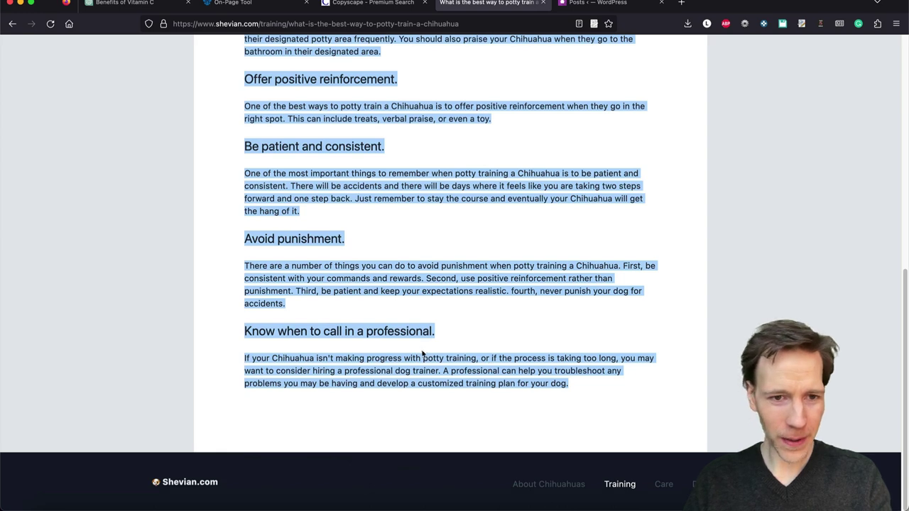
scroll(421, 349, up, 15)
click(396, 354)
- Clear the vitamin C text from Stealth ReWriter and paste the Chihuahua article as the original text
click(255, 6)
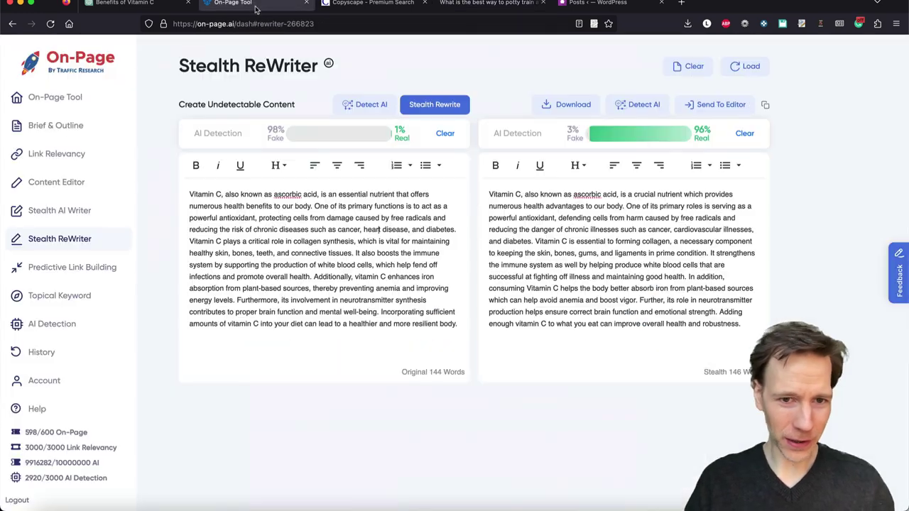
click(679, 66)
click(355, 191)
key(ctrl+v)
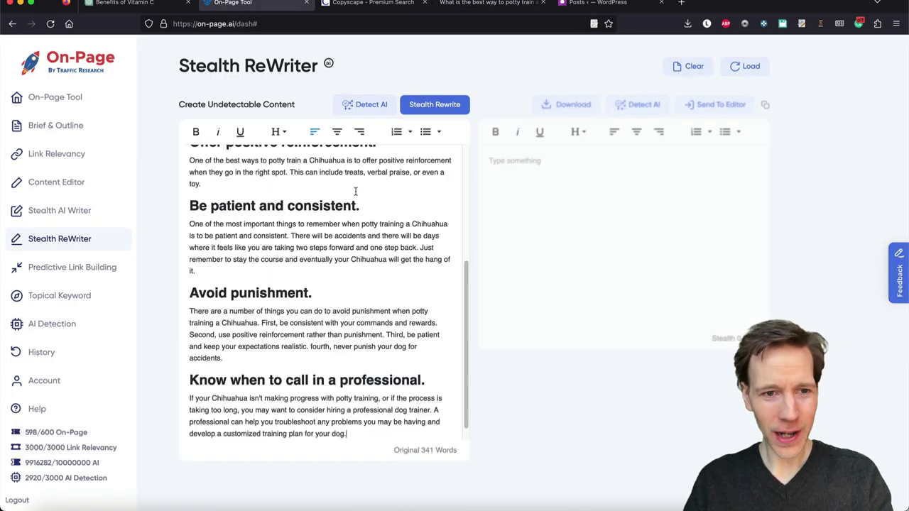
scroll(348, 216, up, 8)
- Run AI detection on the original Chihuahua article and check its Fake score
click(371, 105)
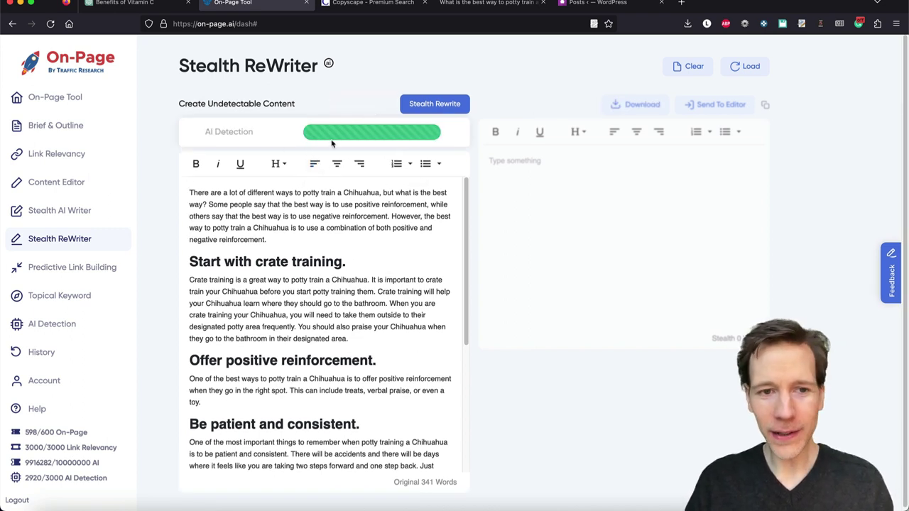
drag(267, 129, 283, 126)
click(284, 129)
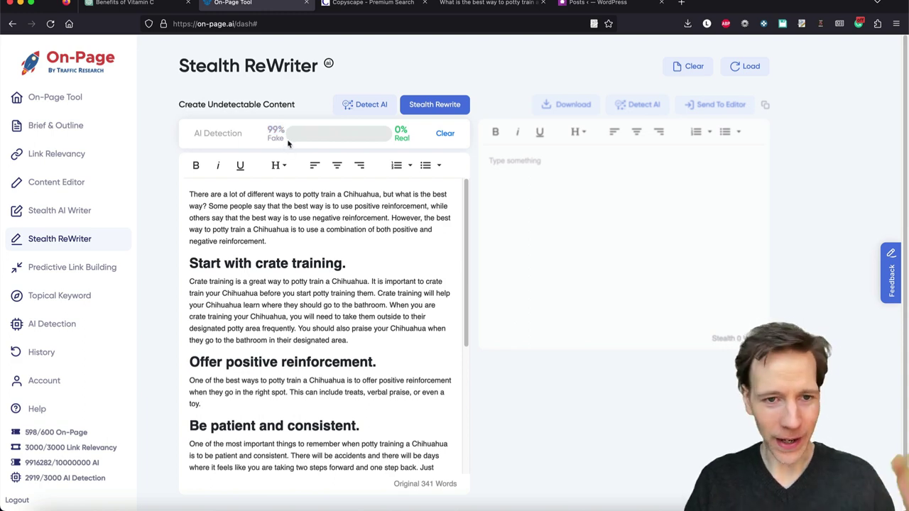
- Run Stealth Rewrite on the Chihuahua article, accepting the credit cost, and compare the AI detection scores of both versions
click(429, 105)
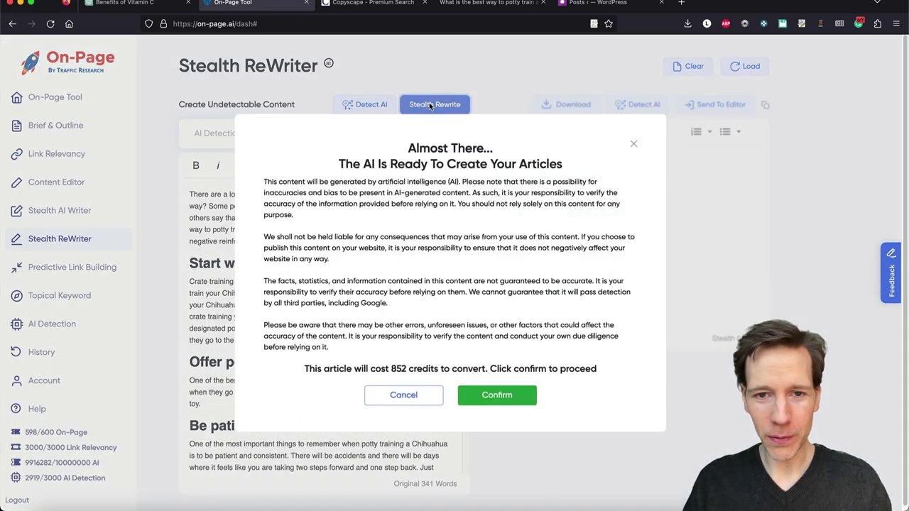
click(495, 395)
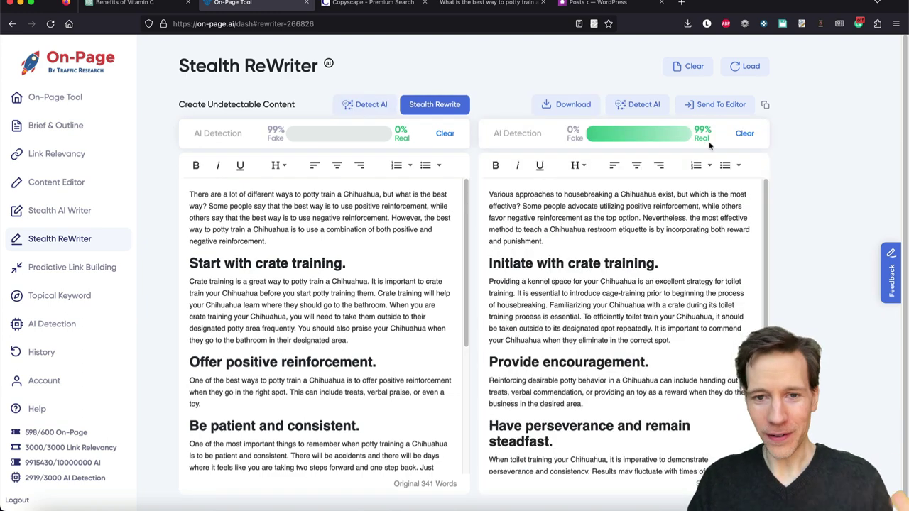
drag(270, 132, 275, 131)
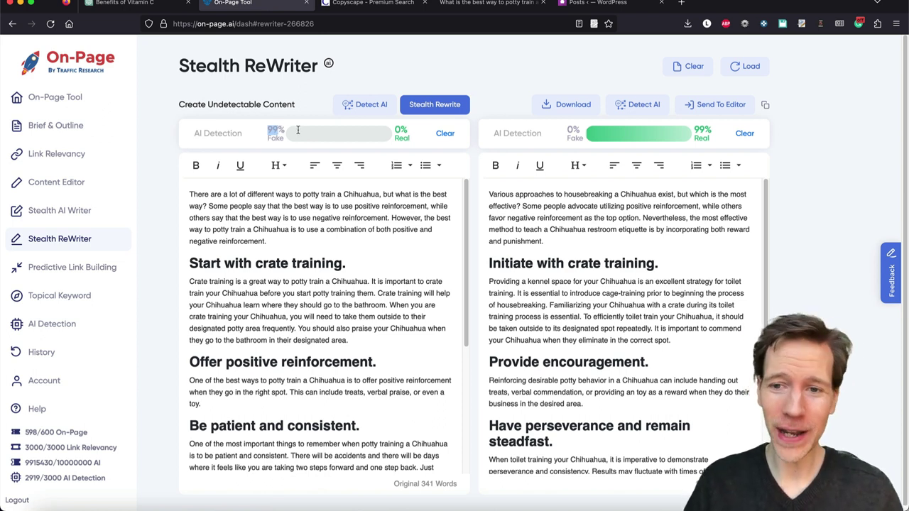
drag(714, 135, 693, 135)
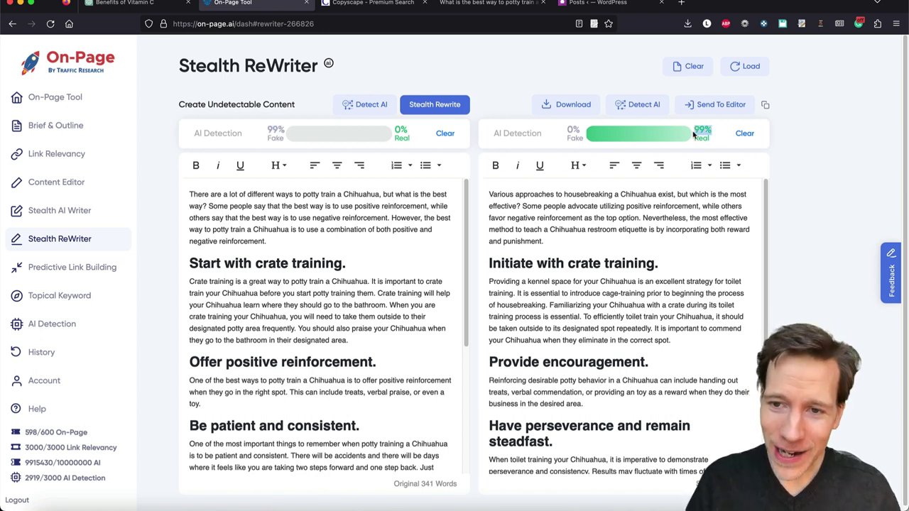
- Read through the rewritten Chihuahua article down to its final section
click(659, 200)
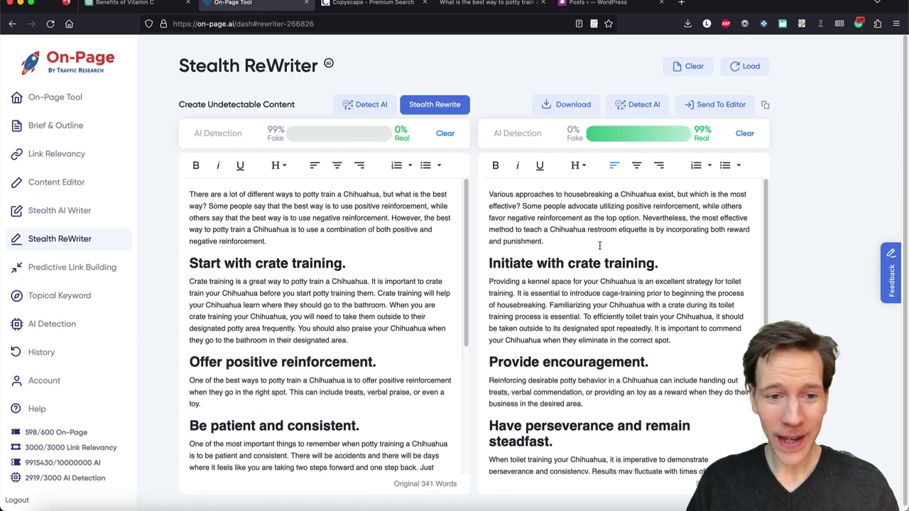
scroll(623, 249, down, 3)
scroll(618, 251, down, 3)
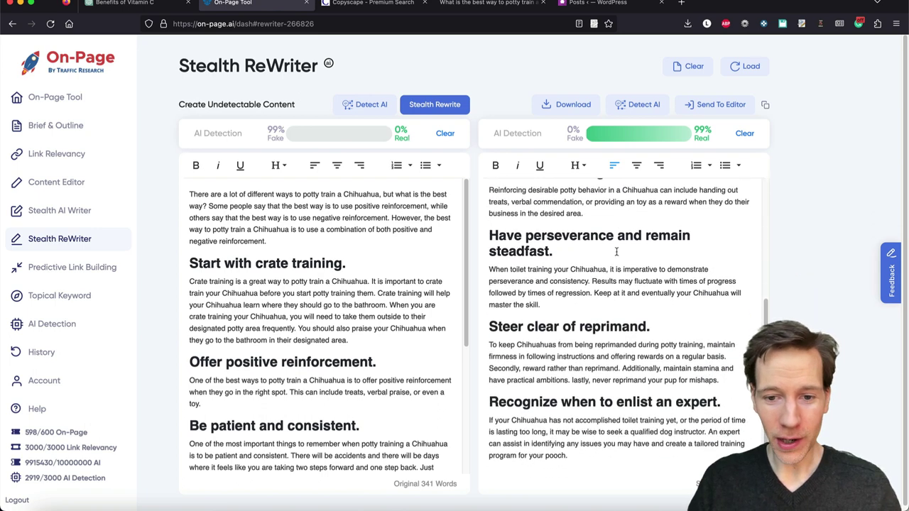
- Compare the closing sections of the original Chihuahua article with their rewritten counterparts, including the heading "Recognize when to enlist an expert."
scroll(619, 263, down, 2)
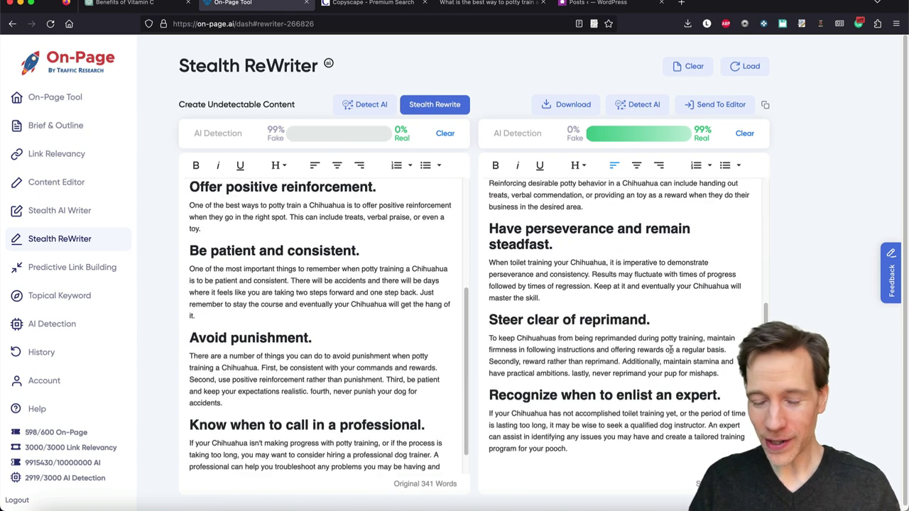
scroll(586, 298, down, 1)
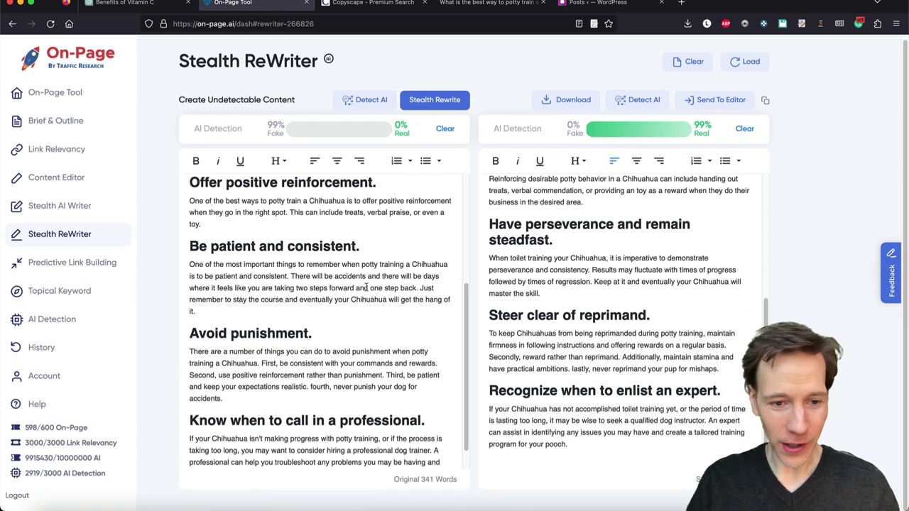
scroll(372, 287, down, 2)
scroll(376, 288, down, 1)
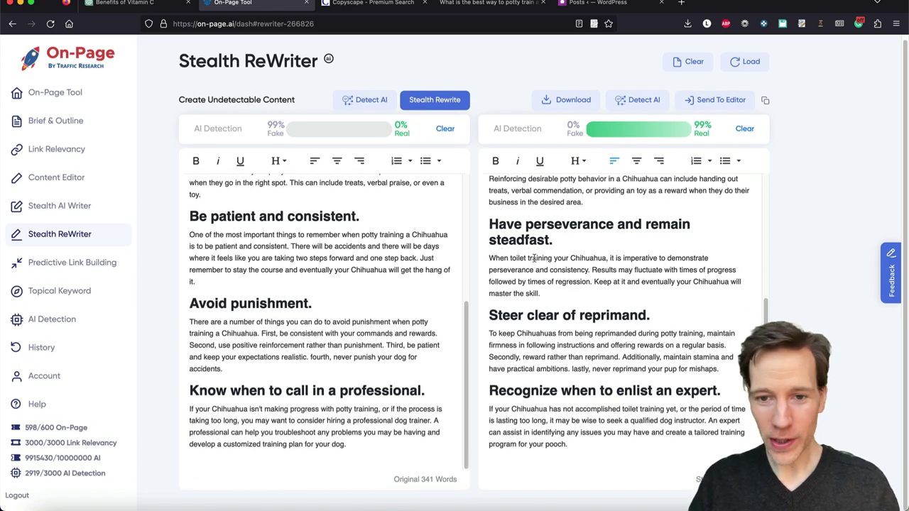
scroll(424, 272, up, 1)
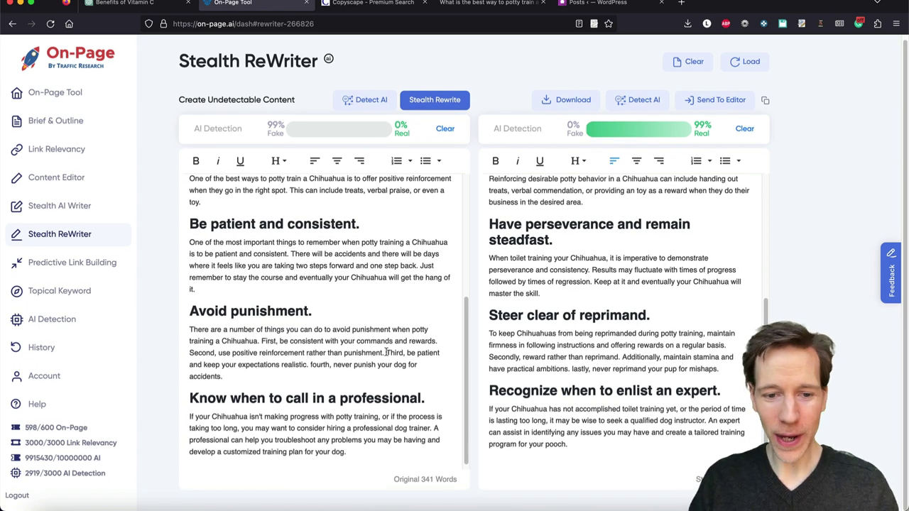
scroll(517, 331, up, 5)
scroll(367, 340, down, 1)
scroll(587, 328, down, 5)
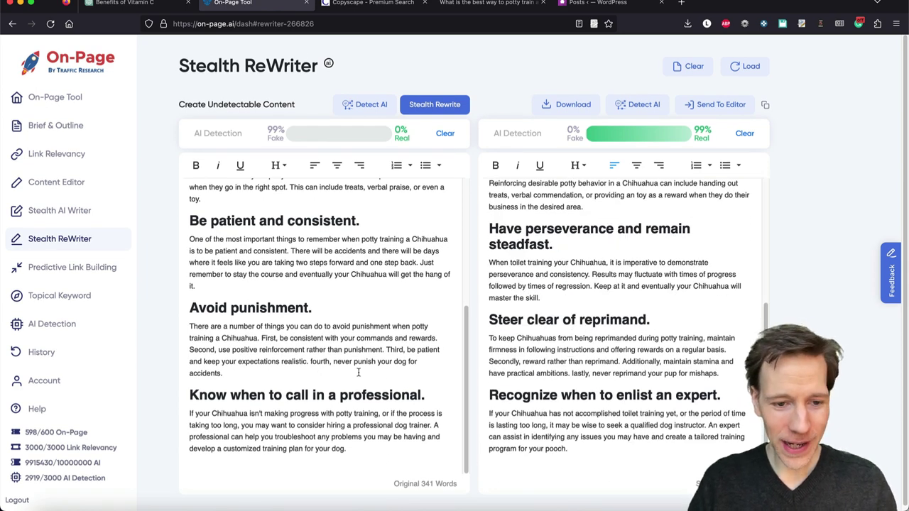
drag(495, 393, 713, 390)
click(716, 392)
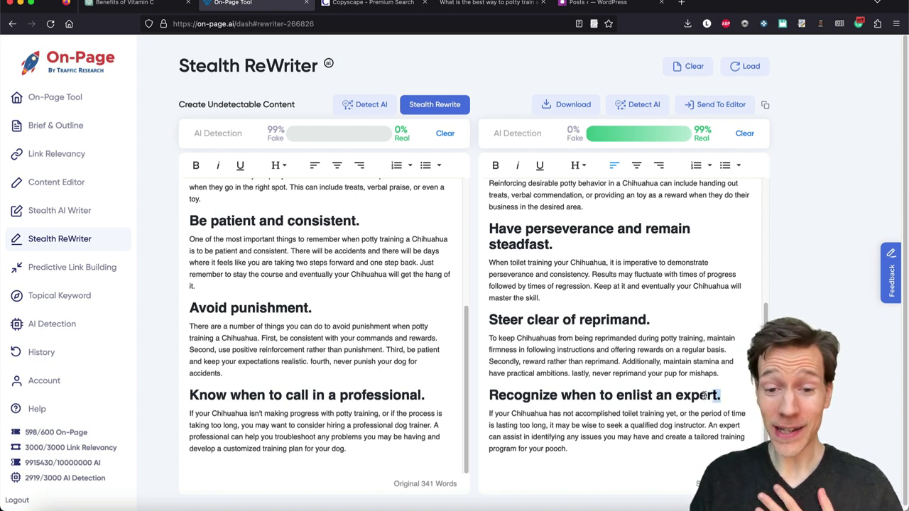
drag(691, 396, 494, 398)
click(536, 399)
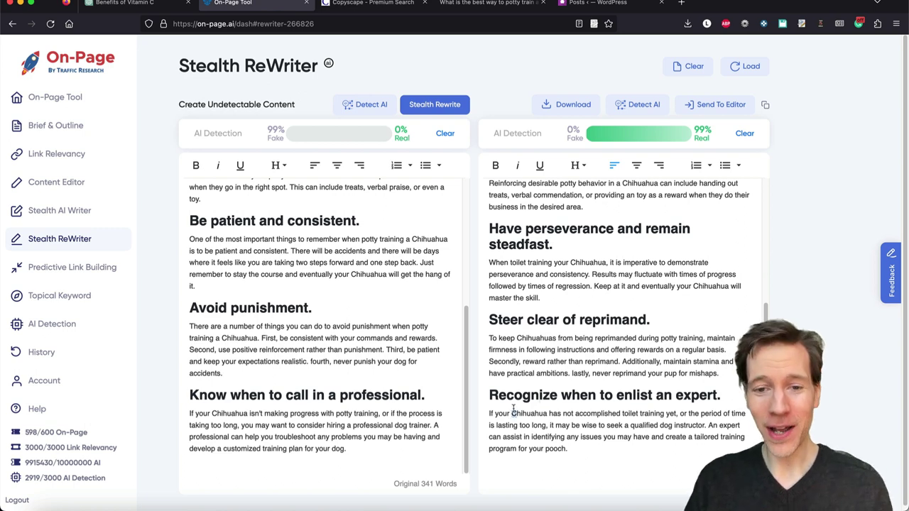
- Review both versions of the Chihuahua article again from their beginnings and examine the rewritten opening paragraph
scroll(527, 362, up, 3)
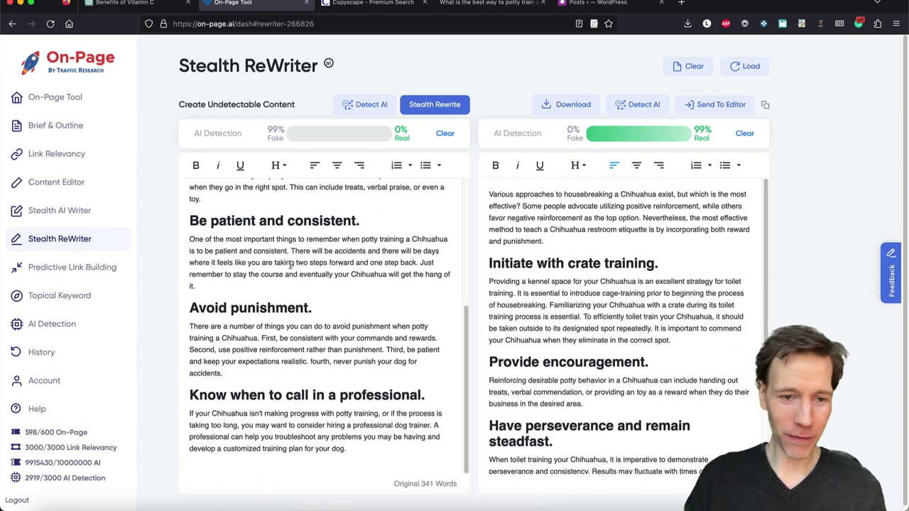
scroll(291, 266, up, 3)
click(226, 231)
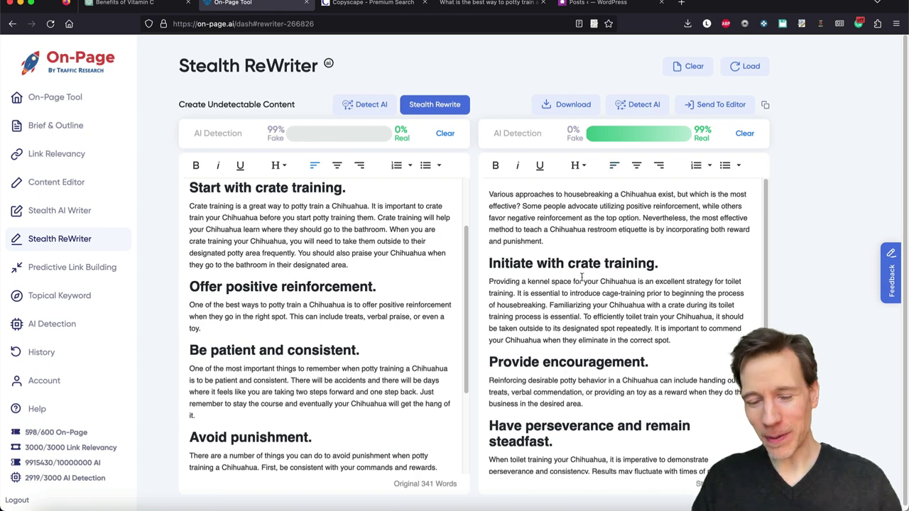
scroll(578, 280, down, 4)
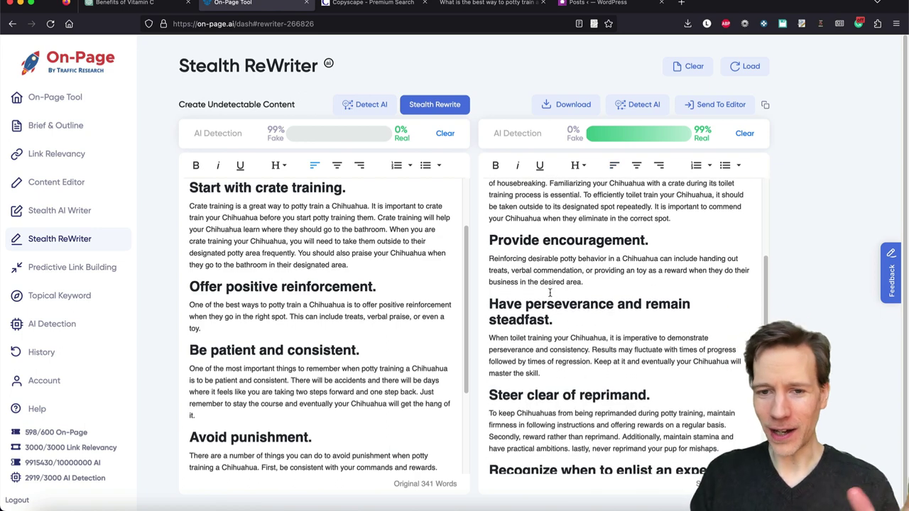
scroll(550, 297, down, 3)
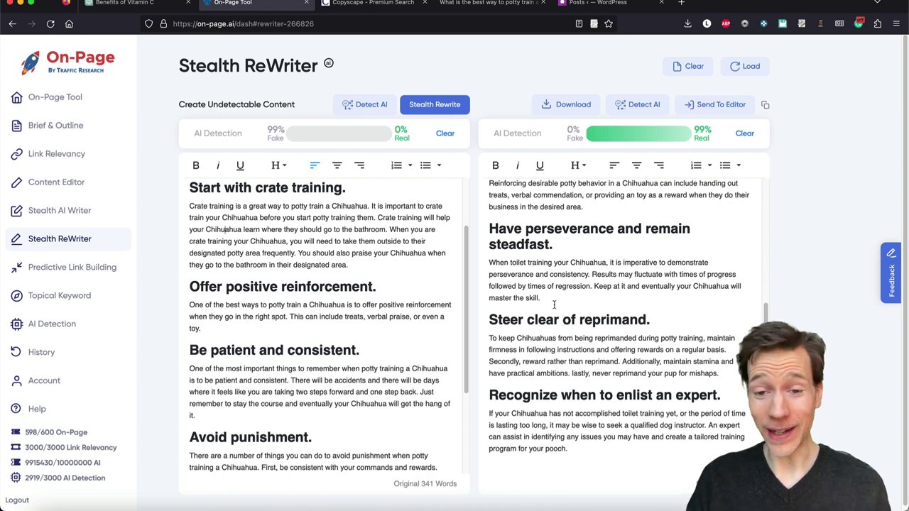
scroll(548, 316, up, 7)
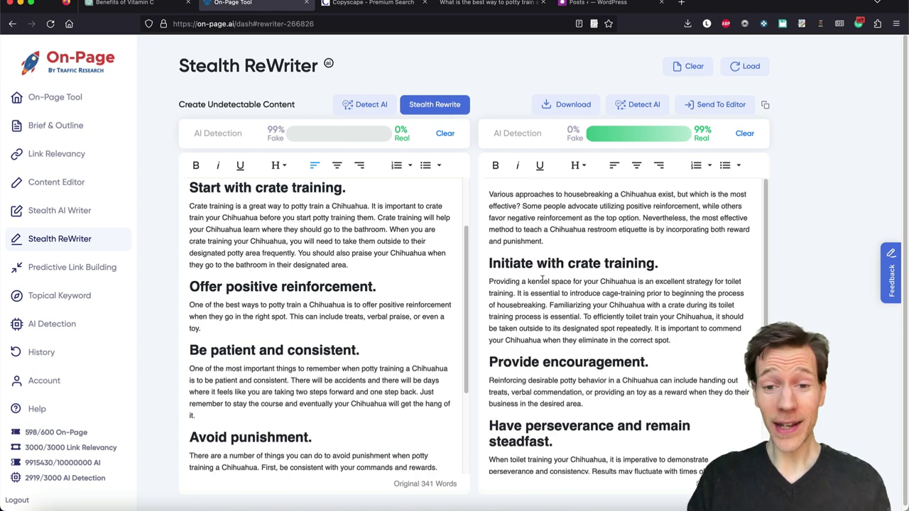
scroll(372, 292, up, 3)
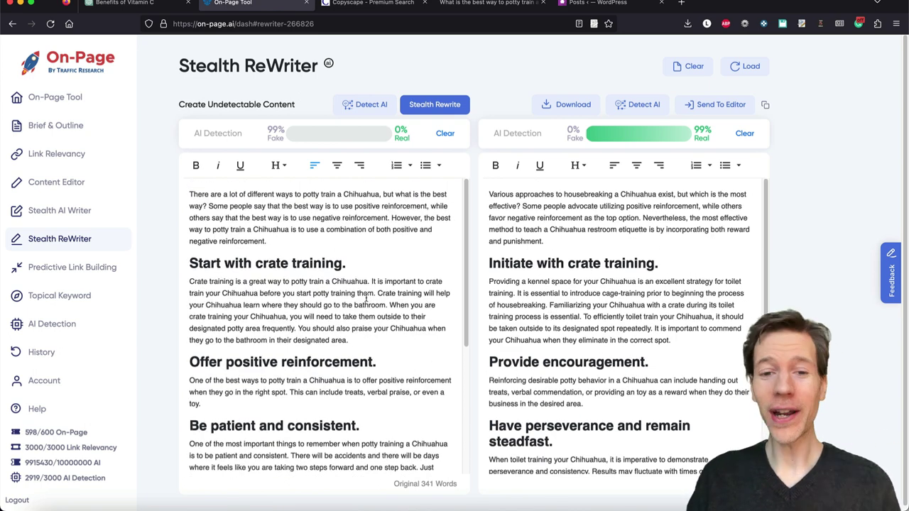
drag(544, 242, 488, 194)
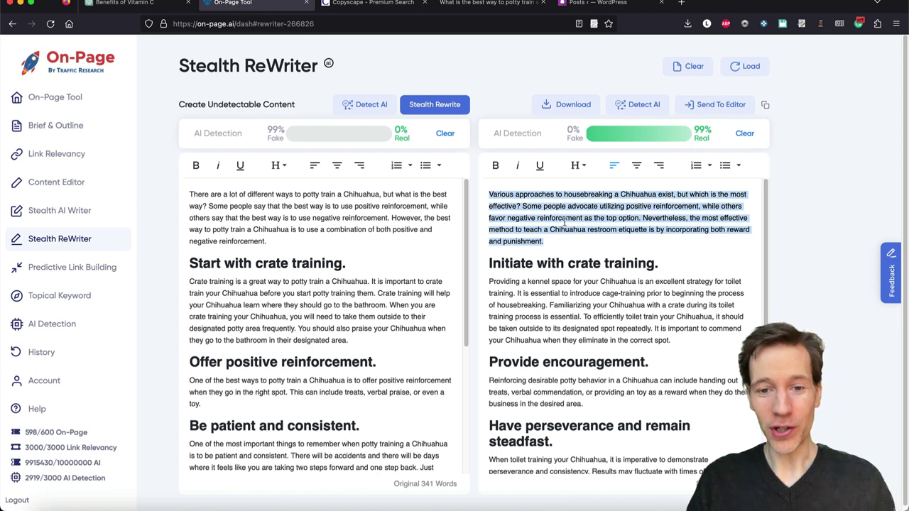
click(298, 227)
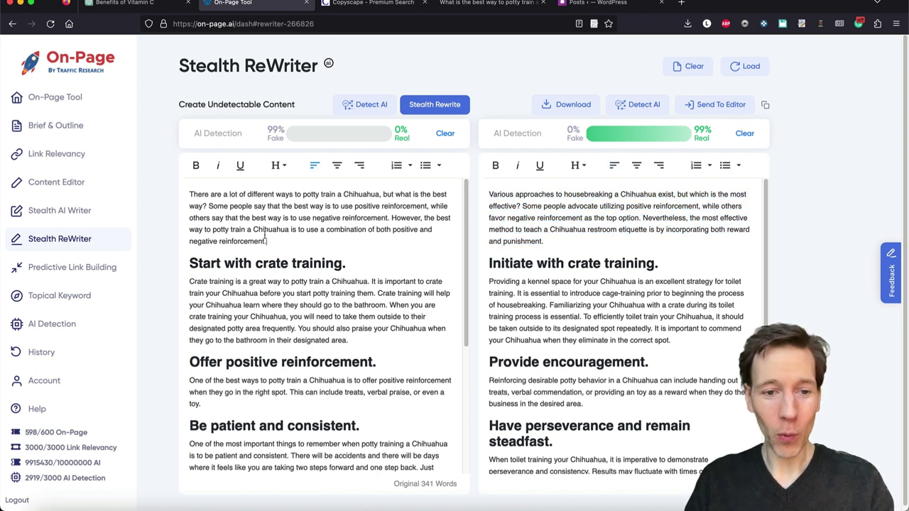
- Copy the original article's opening paragraph into Copyscape and run a Premium Search on it
drag(235, 221, 181, 185)
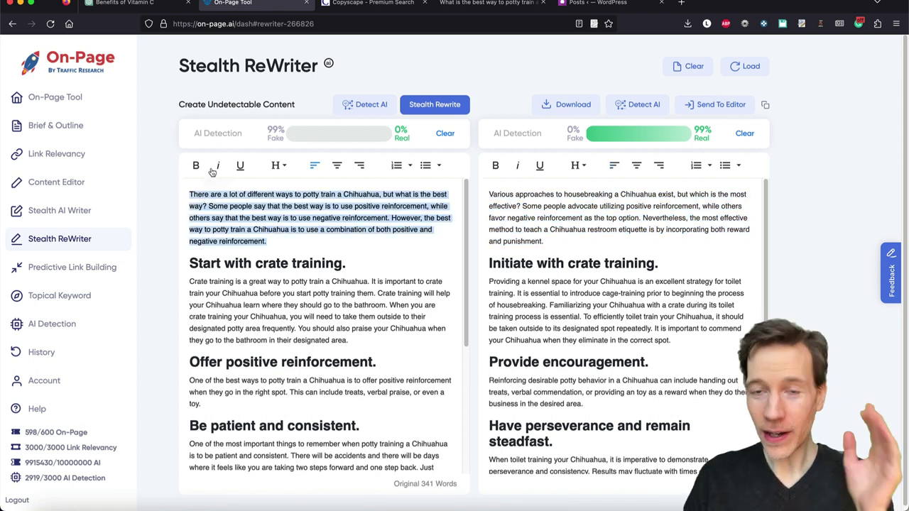
click(380, 6)
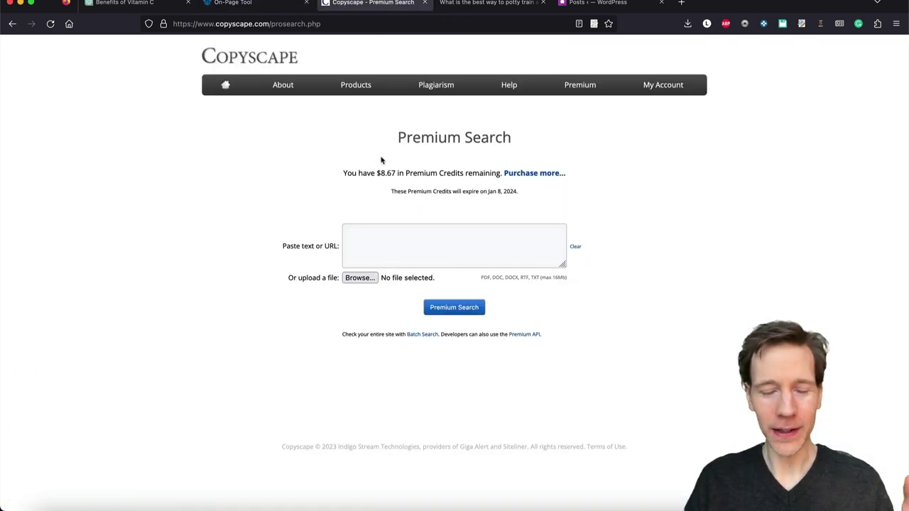
click(396, 234)
key(super+v)
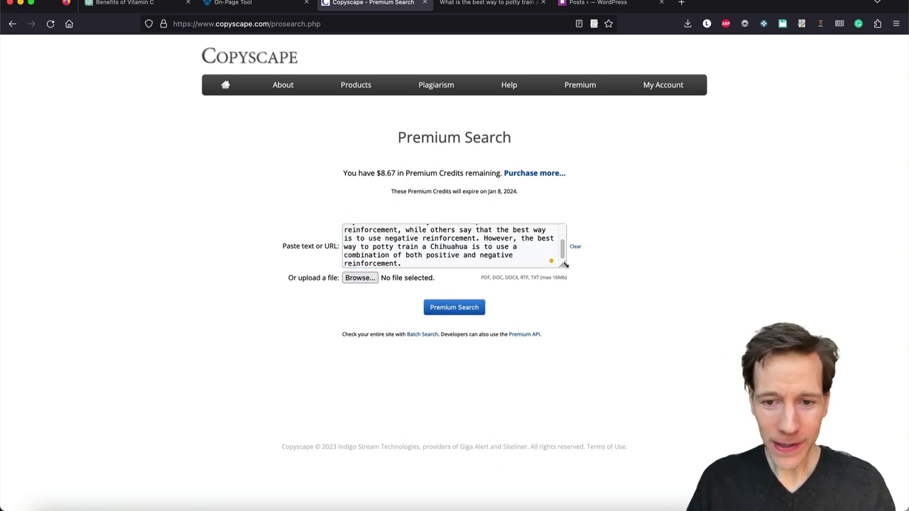
drag(566, 263, 579, 298)
click(463, 340)
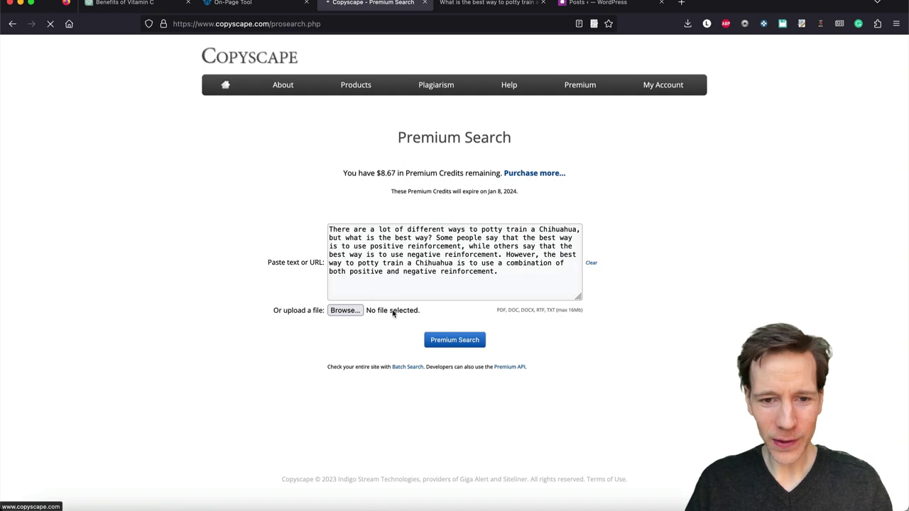
- Revisit the original opening paragraph in Stealth ReWriter and examine the Copyscape results for it
click(235, 3)
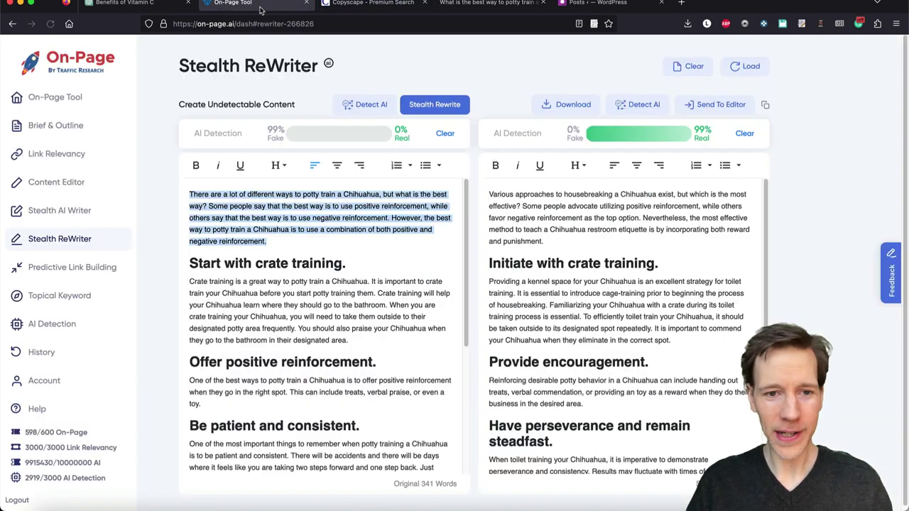
click(239, 218)
drag(277, 242, 188, 189)
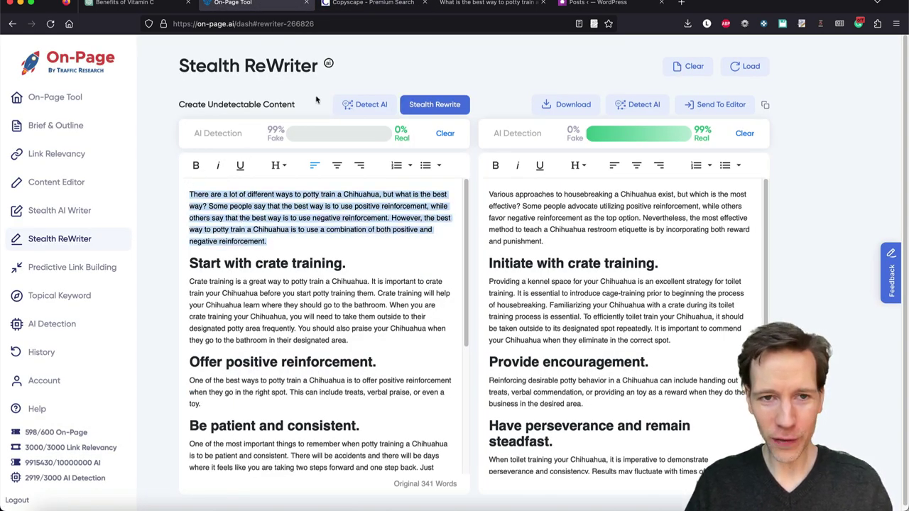
click(369, 3)
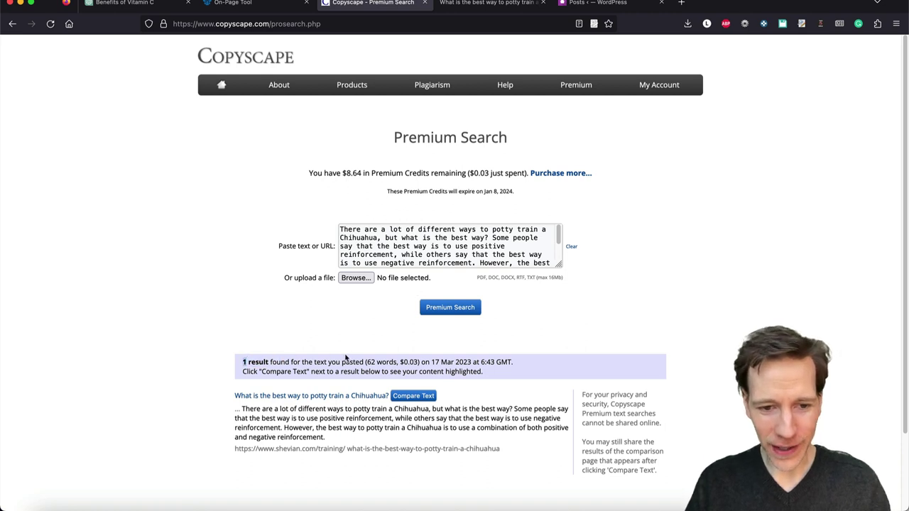
drag(244, 361, 370, 362)
click(253, 362)
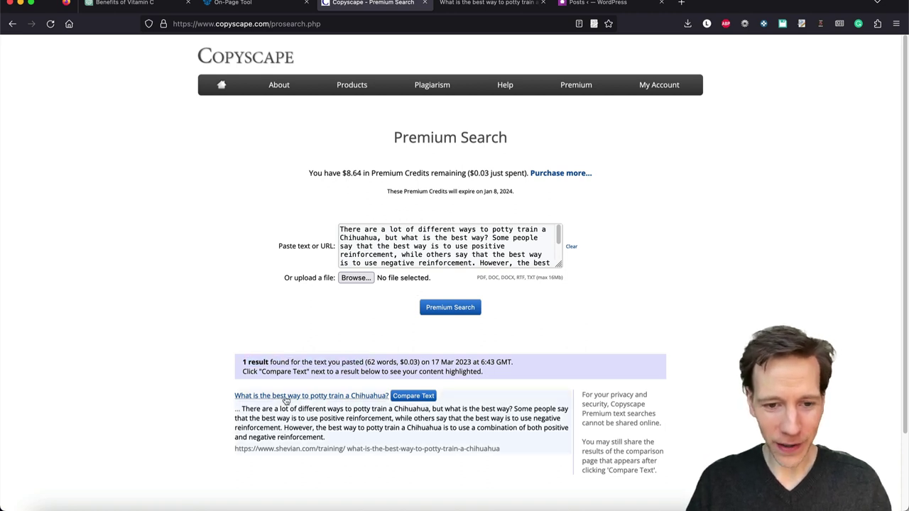
- Replace the Copyscape text with the rewritten opening paragraph from Stealth ReWriter and run another Premium Search
triple_click(408, 243)
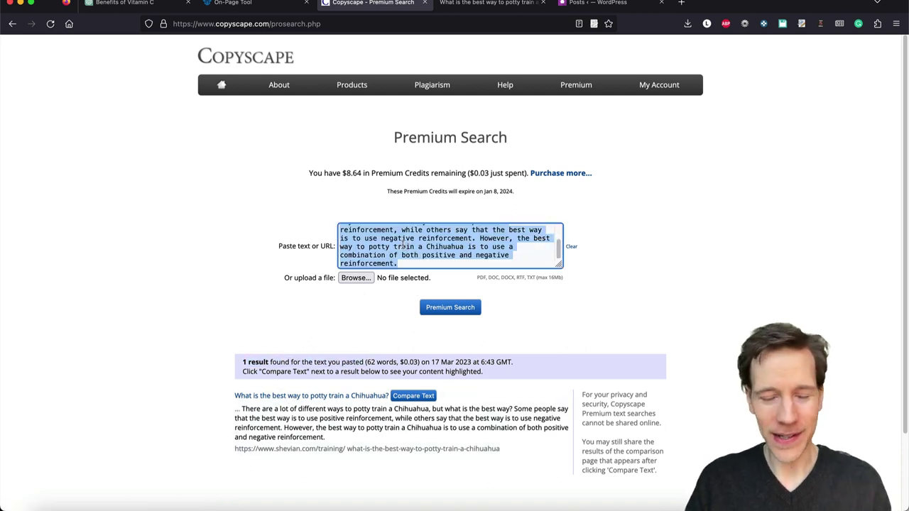
click(266, 6)
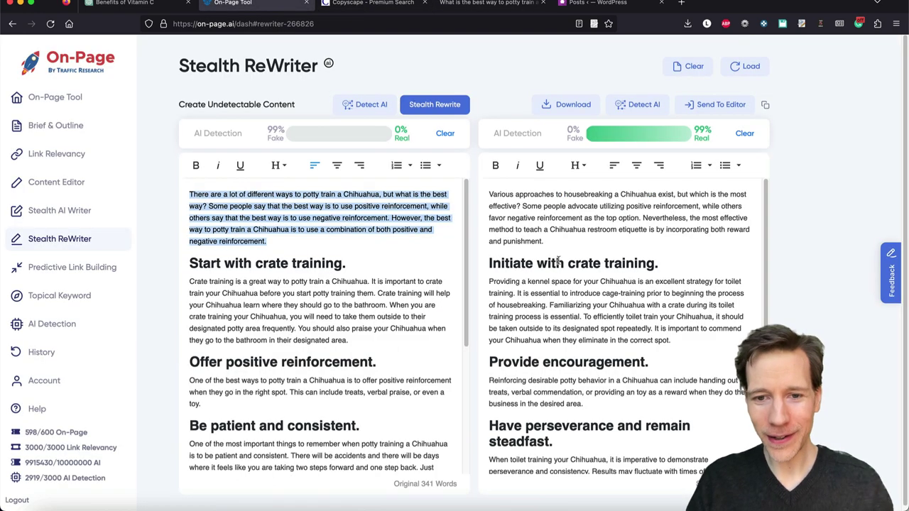
drag(552, 241, 474, 190)
key(super+c)
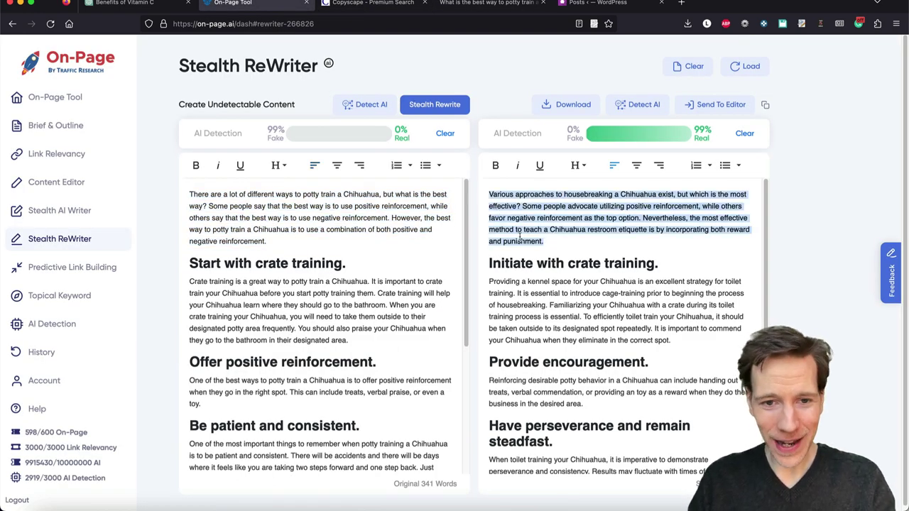
click(372, 3)
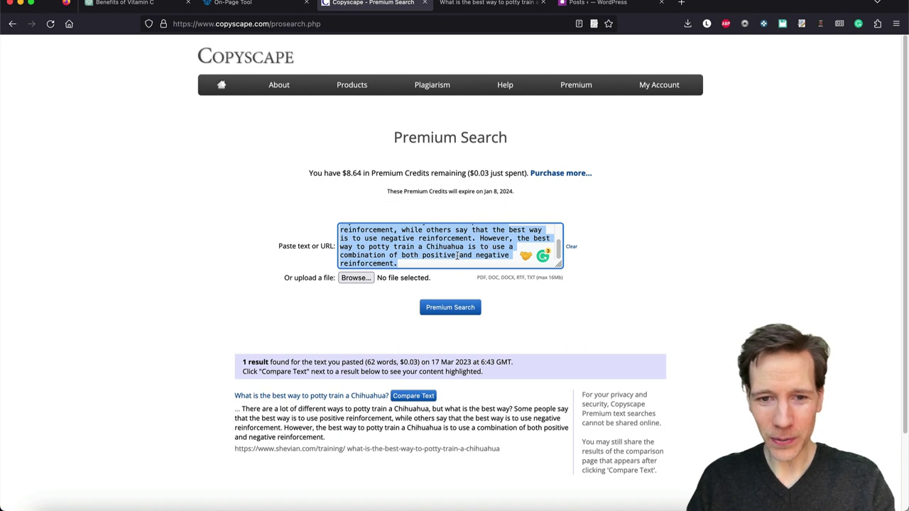
key(super+v)
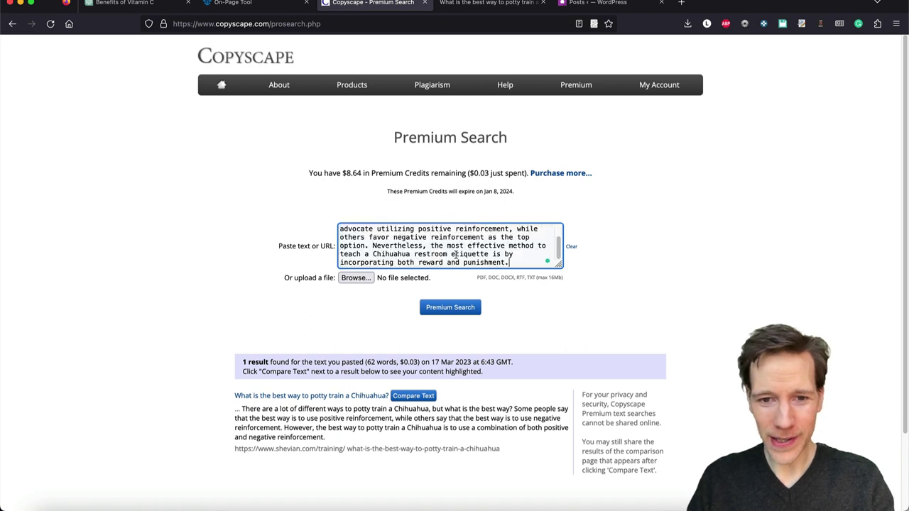
click(445, 309)
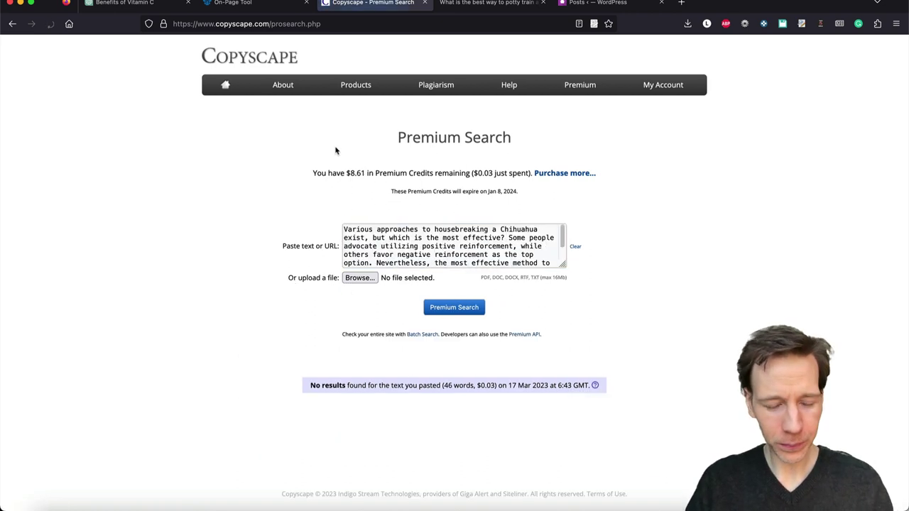
- Examine the Copyscape result for the rewritten paragraph, enlarging the text box and checking the passage against Stealth ReWriter
drag(310, 385, 405, 384)
drag(562, 264, 611, 319)
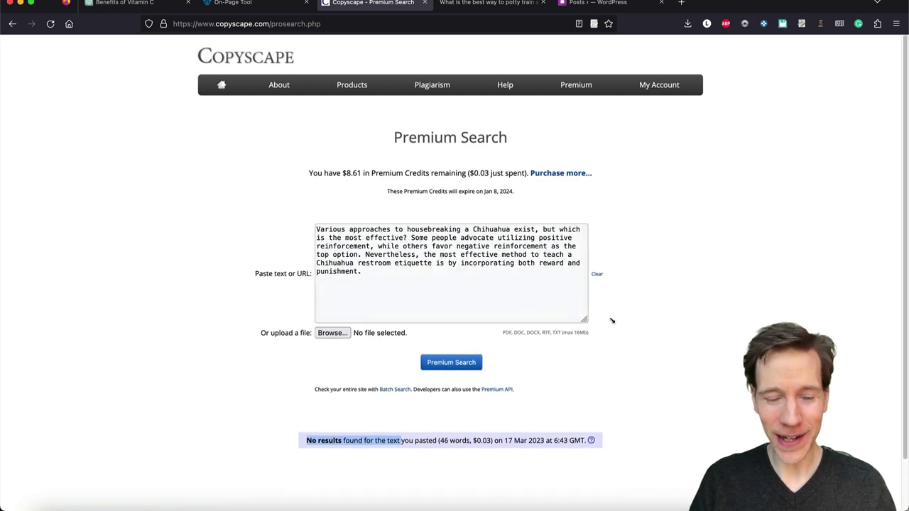
key(ctrl+shift+Tab)
drag(544, 241, 489, 194)
key(ctrl+Tab)
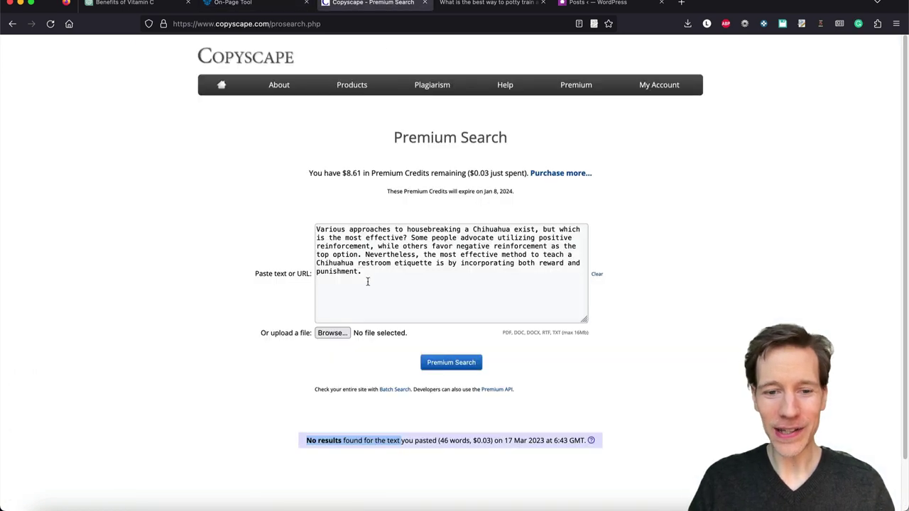
click(369, 279)
key(ctrl+a)
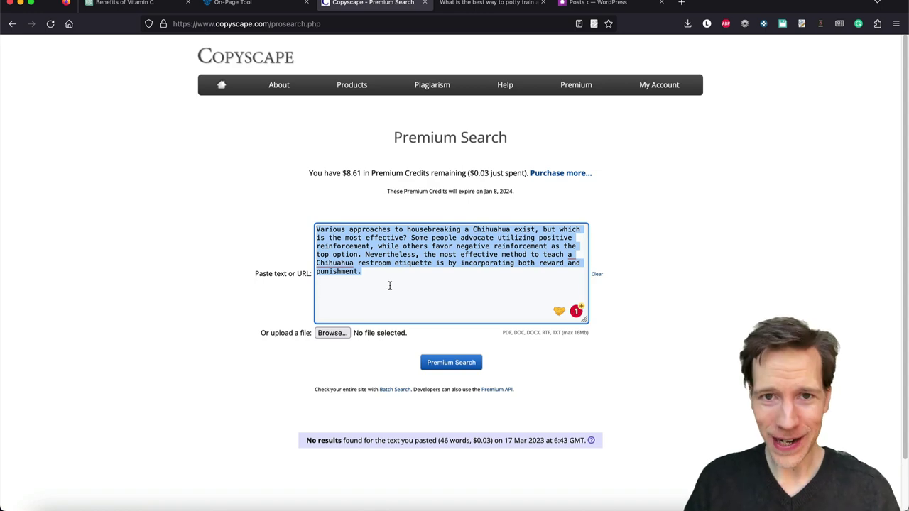
click(389, 286)
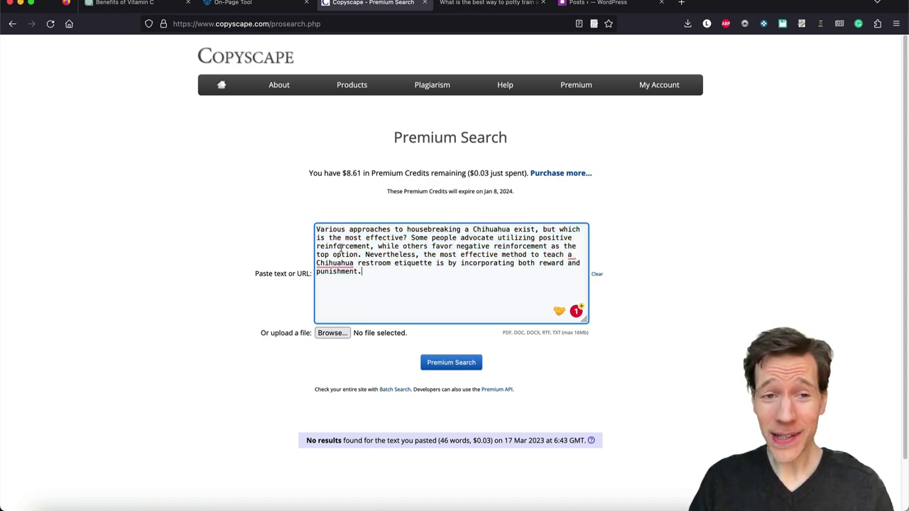
- Switch to the Keynote presentation and examine the guest posts on the "My Personal SEO Ranking Strategy" slide
key(ctrl+shift+Tab)
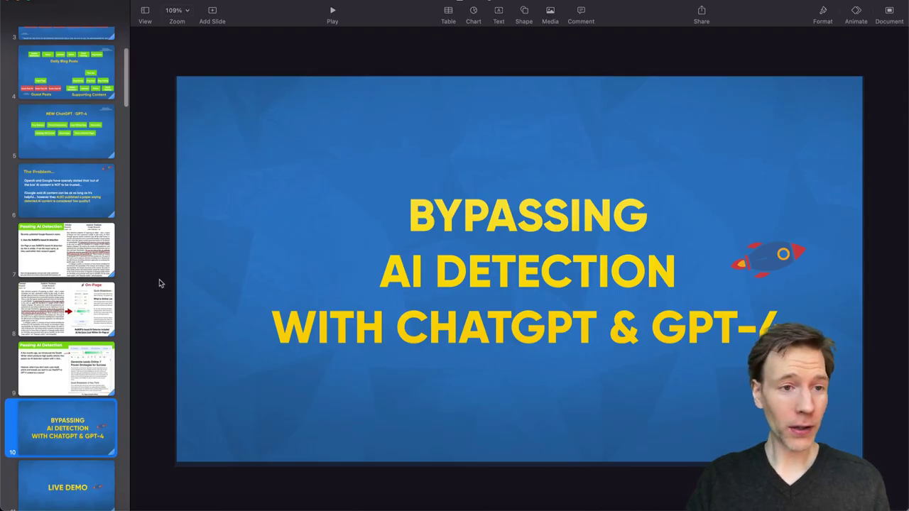
scroll(64, 206, up, 10)
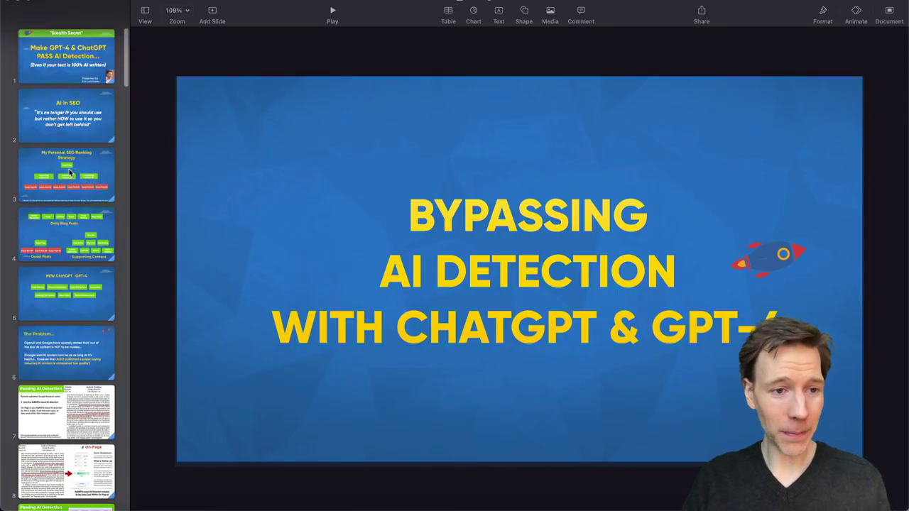
click(69, 172)
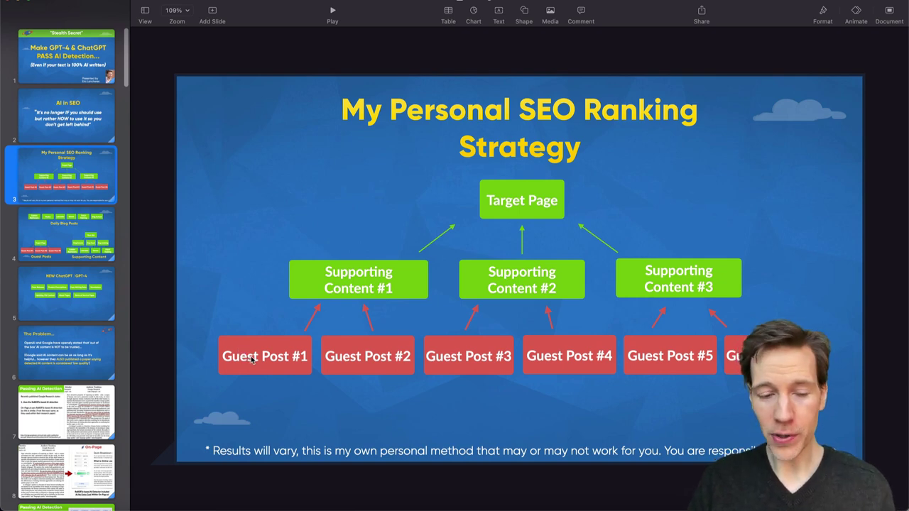
click(251, 360)
click(367, 359)
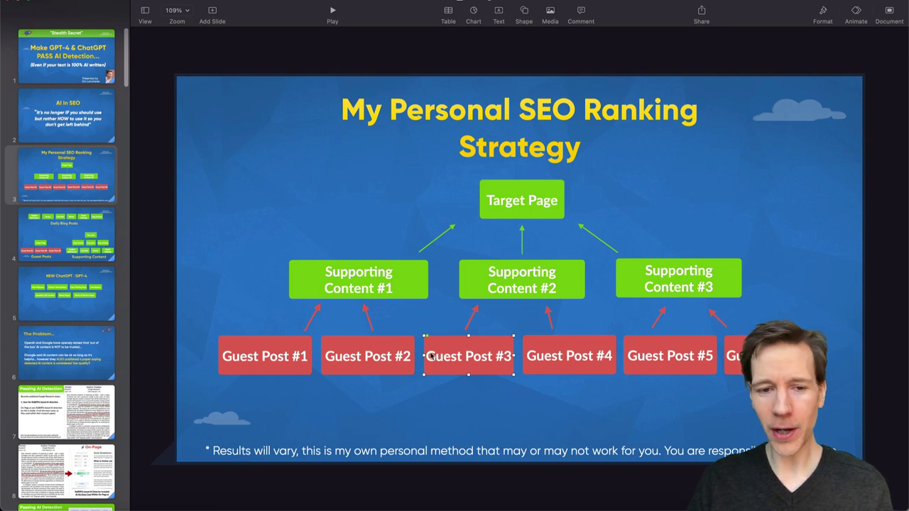
click(394, 362)
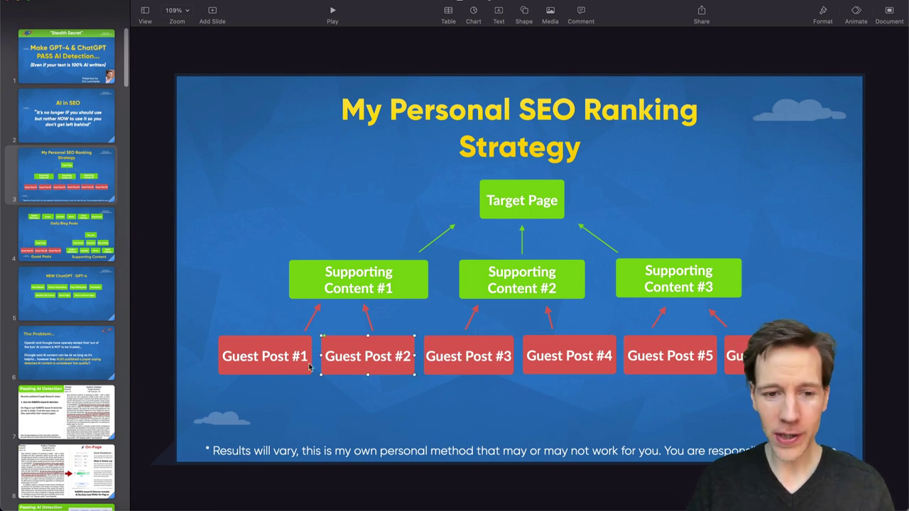
click(270, 365)
- Switch back to Stealth ReWriter in Firefox and compare the original Chihuahua opening paragraph with its rewritten version
click(121, 504)
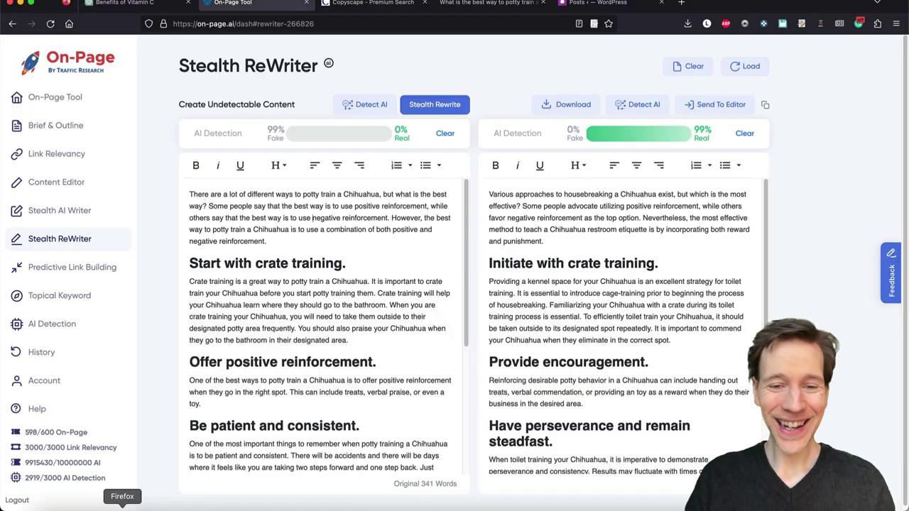
drag(316, 243, 176, 202)
click(316, 205)
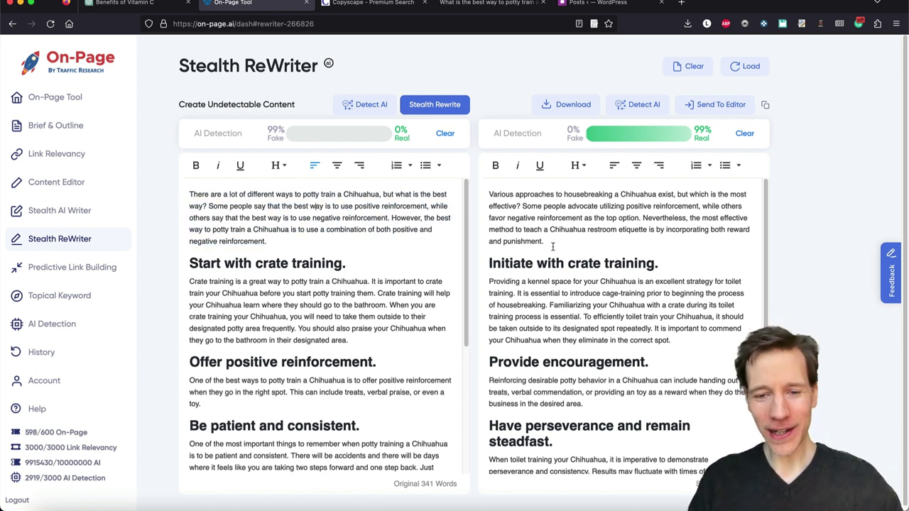
drag(544, 241, 487, 199)
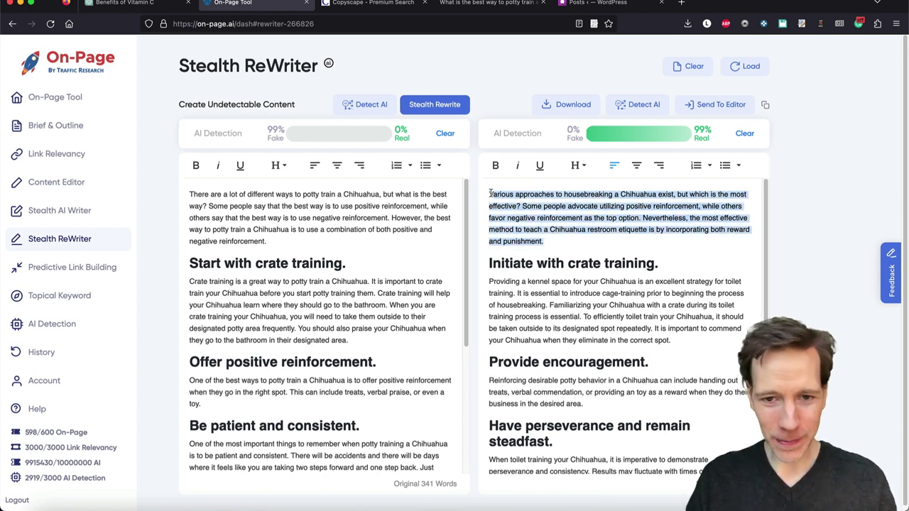
click(537, 229)
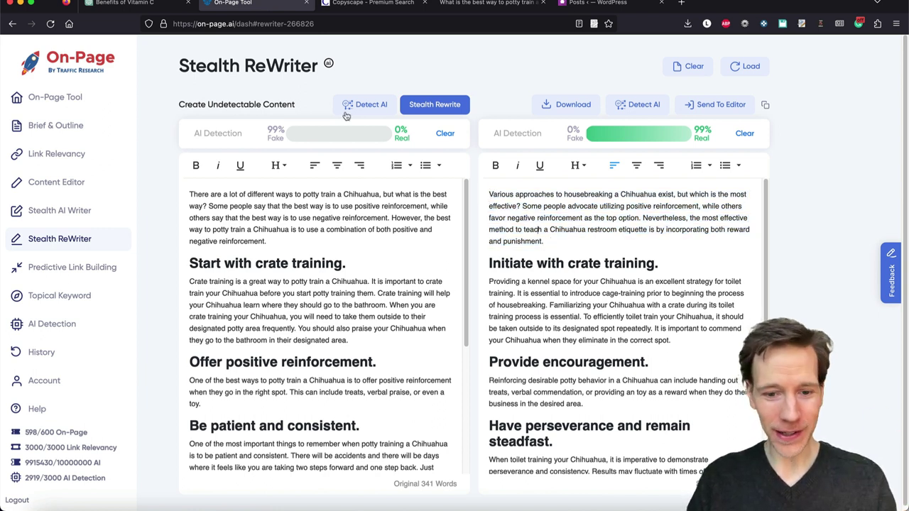
- Open google.com in a new private browsing window
key(super+shift+p)
text(google.)
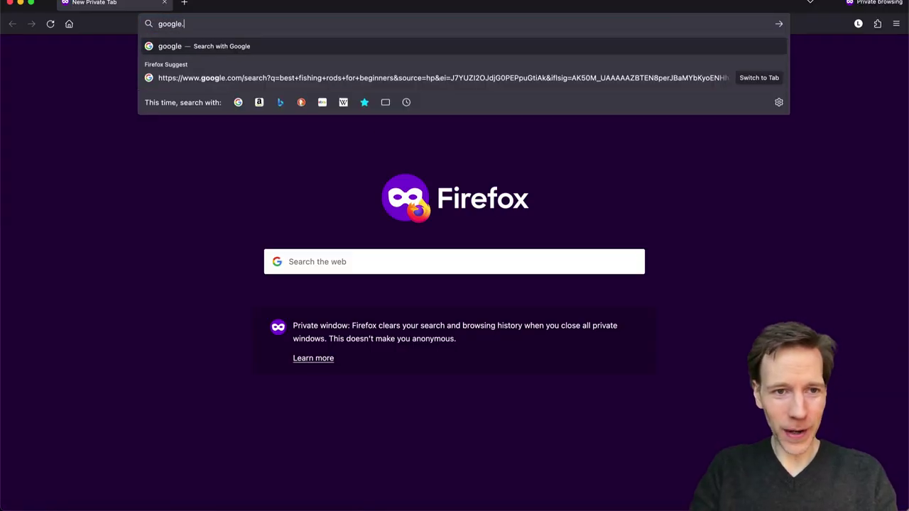
text(com)
key(Return)
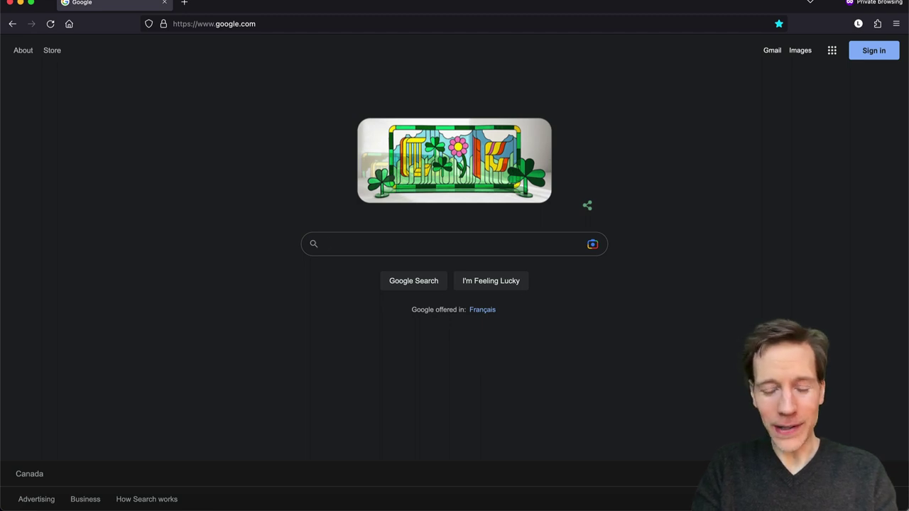
- Search Google for "how to catch a large fish"
text(how)
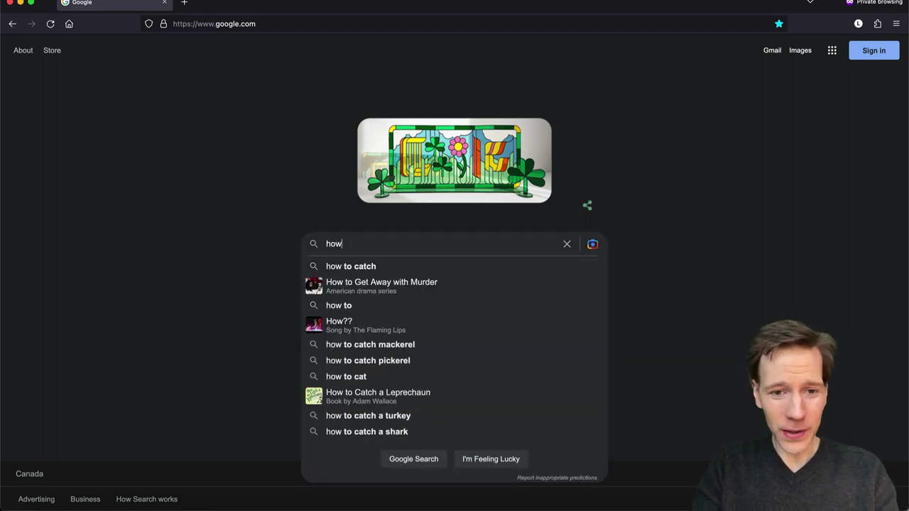
key(BackSpace)
key(BackSpace)
key(BackSpace)
text(how)
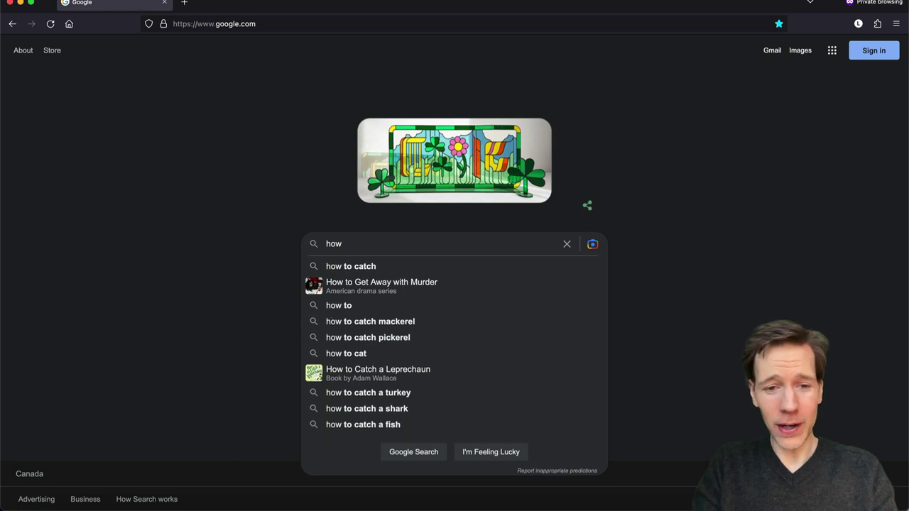
text( to)
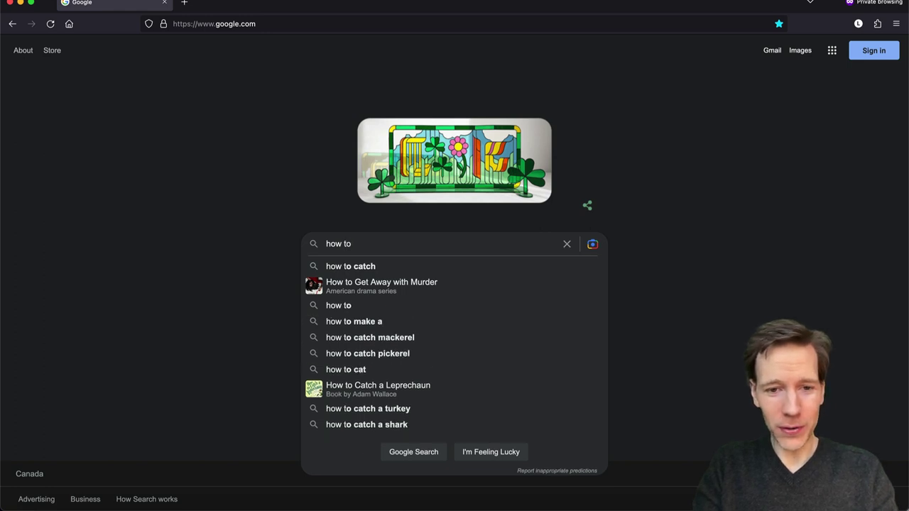
text( catch a large fish)
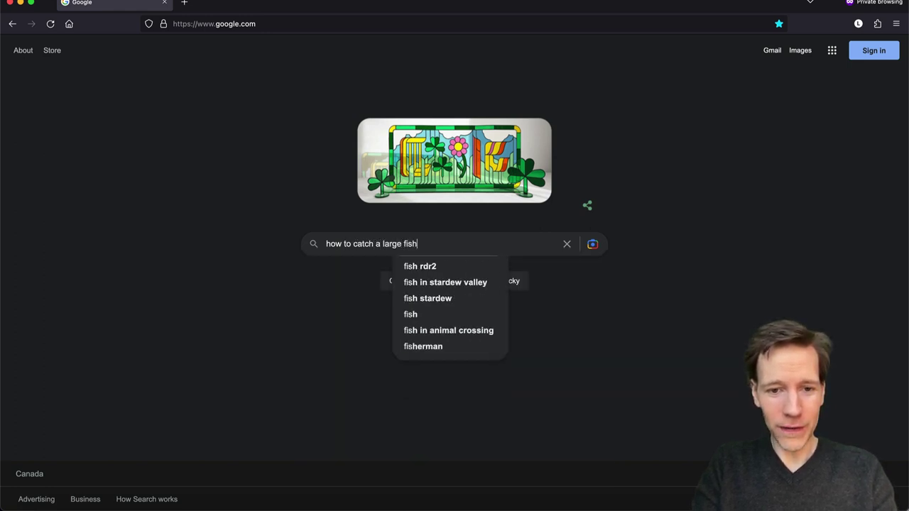
key(Return)
- Load the "5 Tips When Catching Big Fish" and Fishmaster "Catching Big Fish" results in separate background tabs
scroll(38, 237, down, 4)
super+click(220, 131)
scroll(37, 218, down, 6)
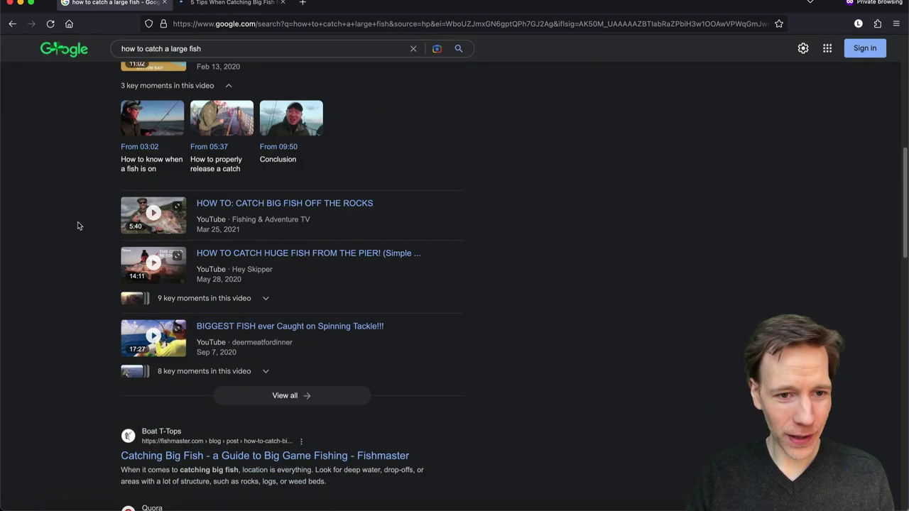
super+click(141, 283)
scroll(141, 283, up, 5)
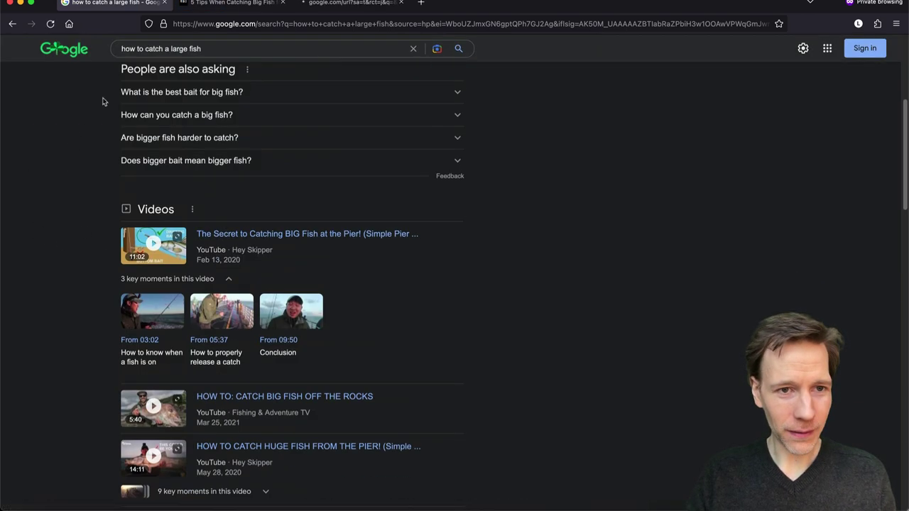
- Copy the homeandjet.com article's text from its introduction through the line about pointers for selecting the best fishing gear
click(213, 3)
scroll(79, 210, down, 10)
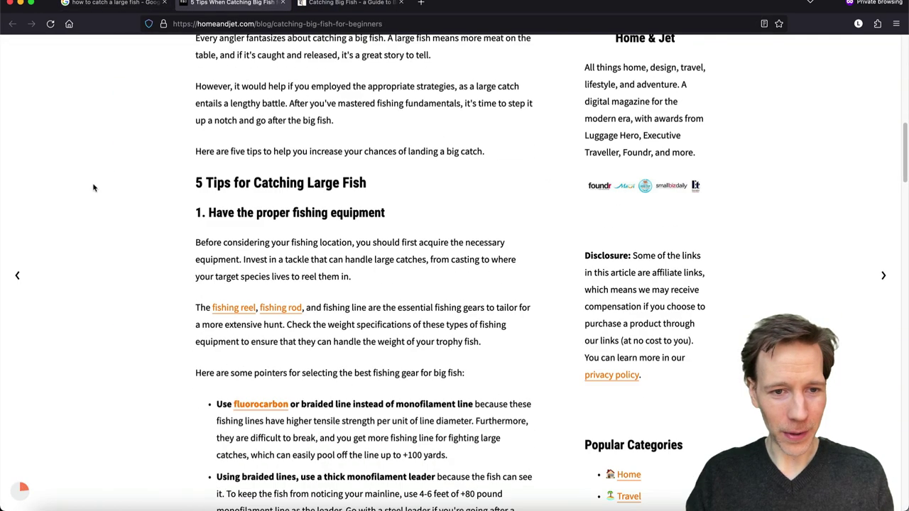
drag(193, 115, 468, 450)
key(super+c)
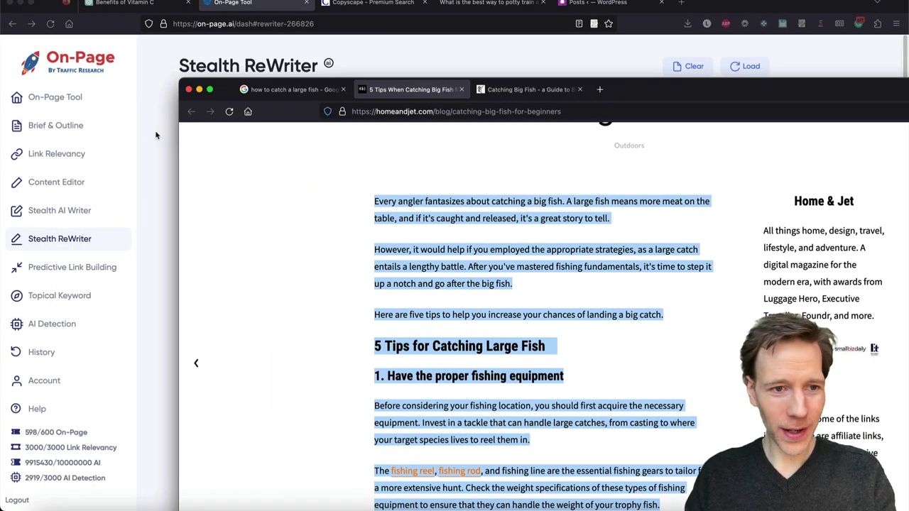
- Clear the Chihuahua content from Stealth ReWriter and paste the copied fishing article text as the original content
click(158, 136)
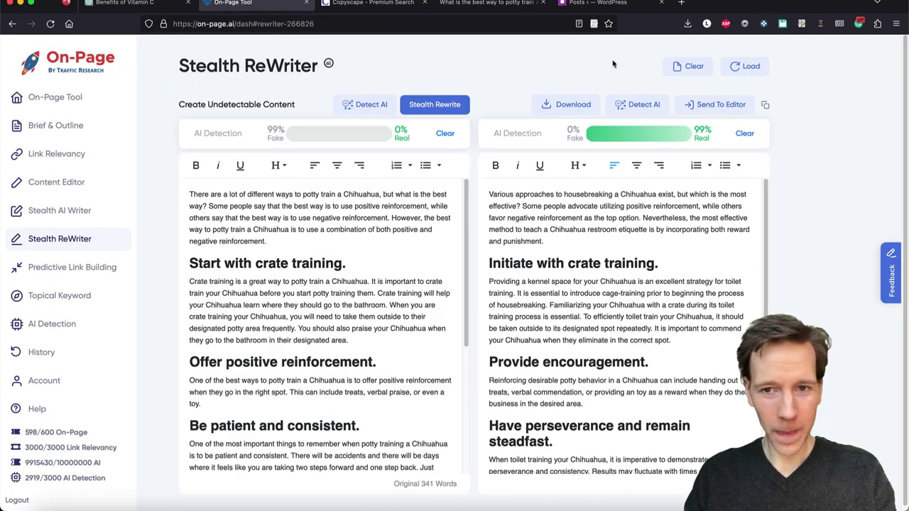
click(678, 67)
click(310, 221)
key(super+v)
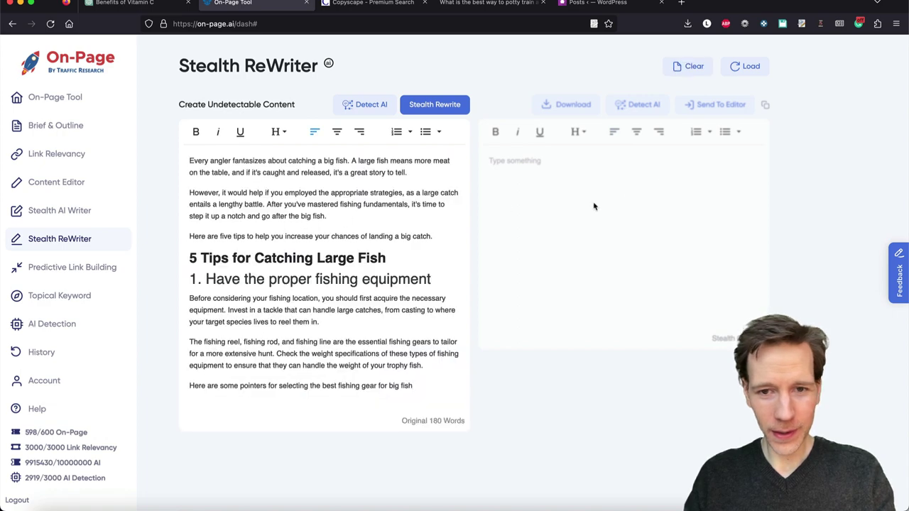
- Run Stealth Rewrite on the fishing text and compare the original introduction with the rewritten one
click(444, 108)
click(502, 397)
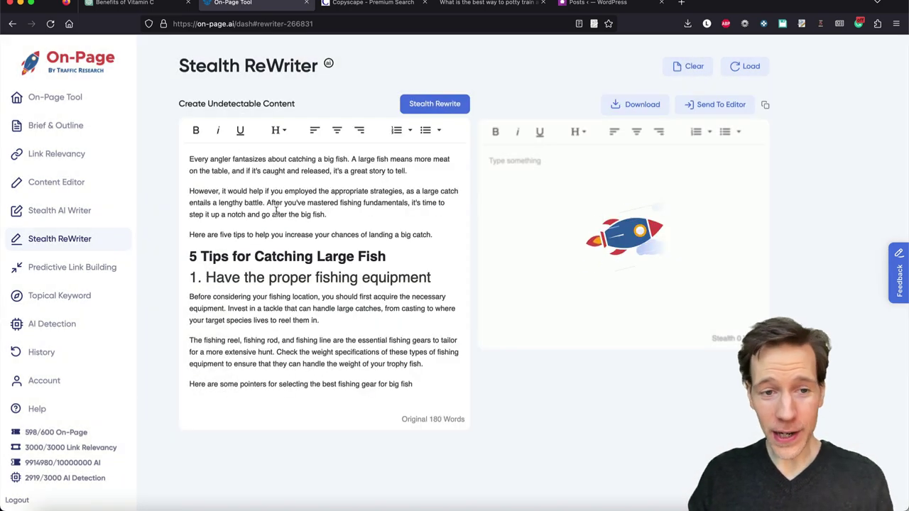
drag(431, 234, 189, 158)
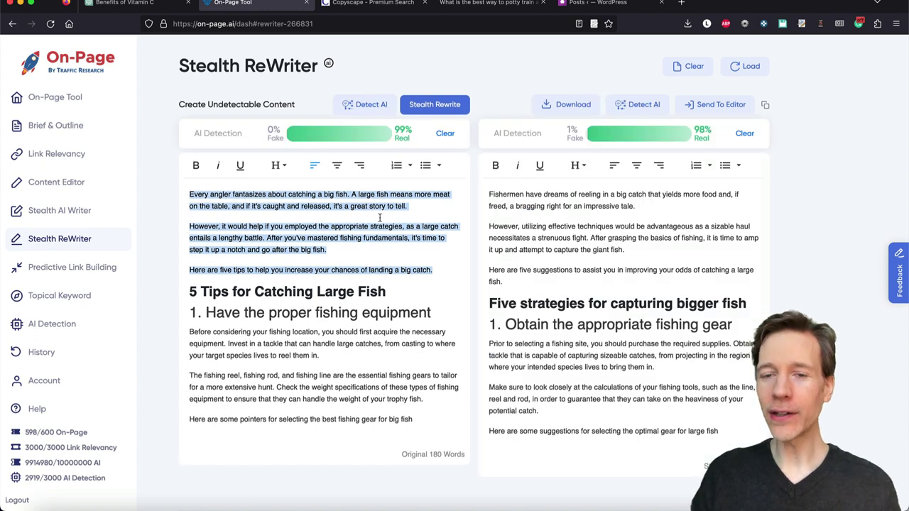
click(534, 249)
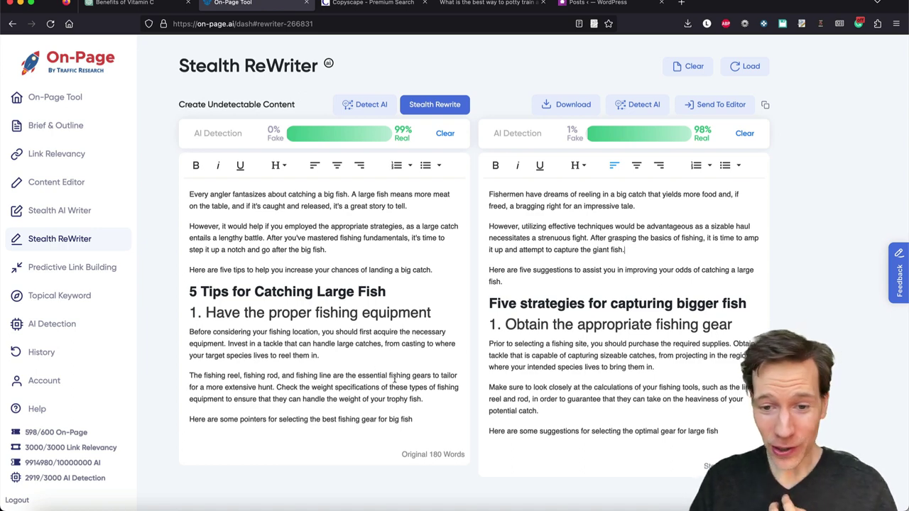
- Replace the Copyscape text with the two original paragraphs under "Have the proper fishing equipment" and run a Premium Search
drag(424, 401, 188, 333)
key(super+c)
click(373, 2)
click(420, 282)
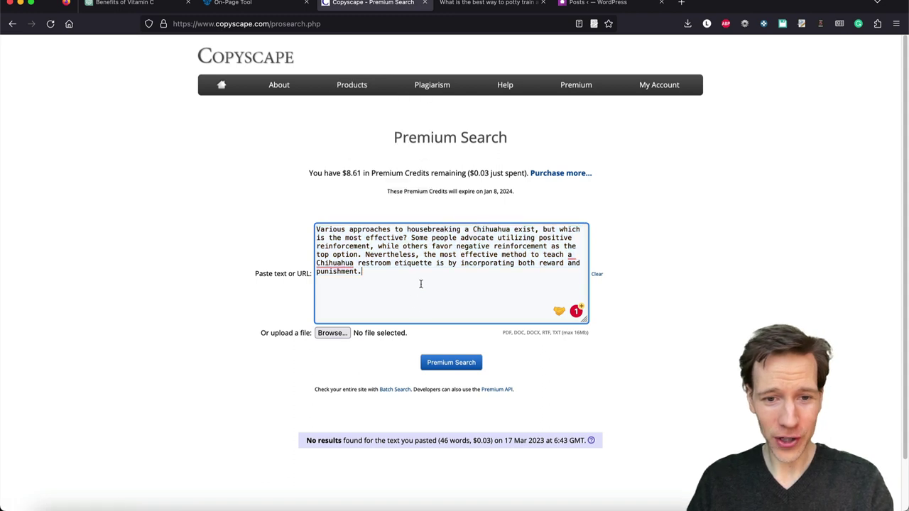
key(super+a)
key(super+v)
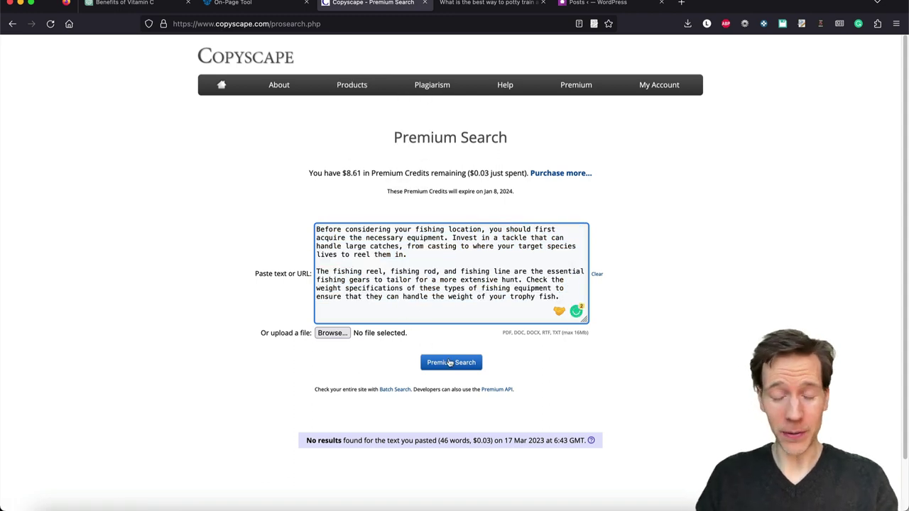
click(446, 363)
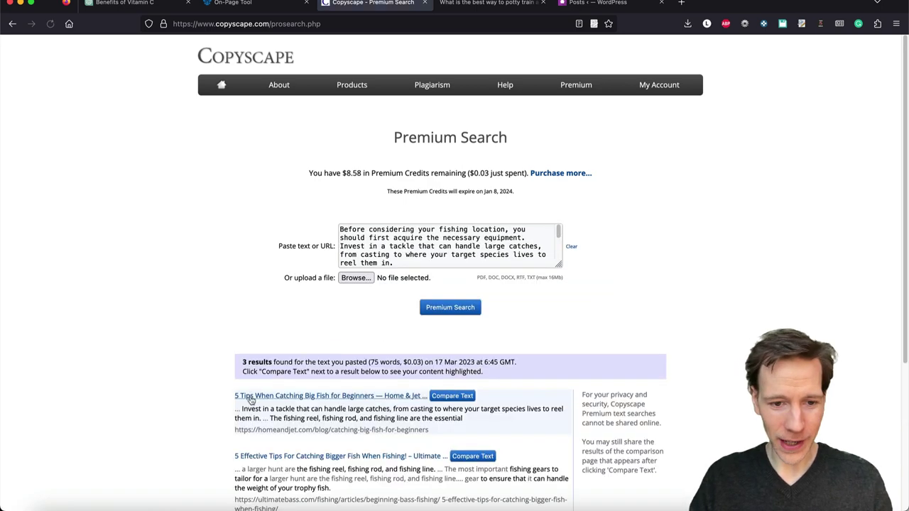
- Replace the Copyscape text with the two rewritten paragraphs under "Obtain the appropriate fishing gear" and run another Premium Search
click(315, 2)
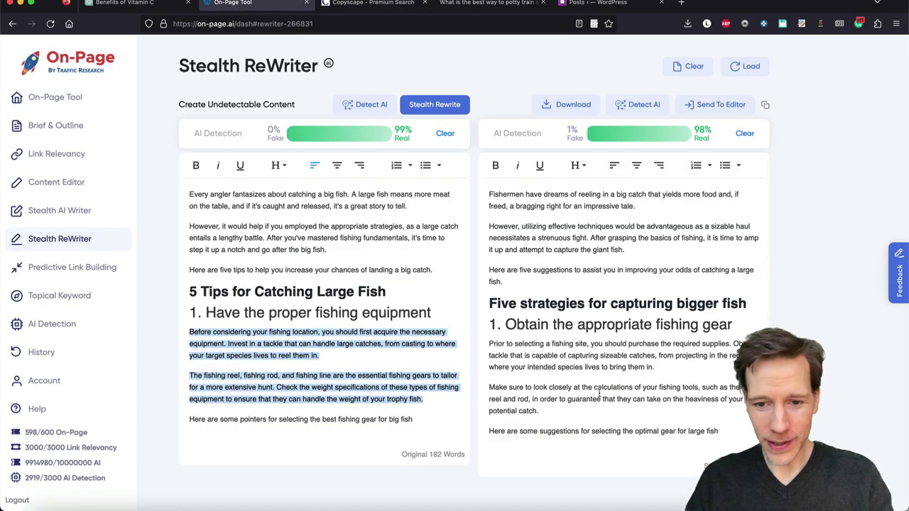
drag(541, 411, 478, 348)
click(376, 4)
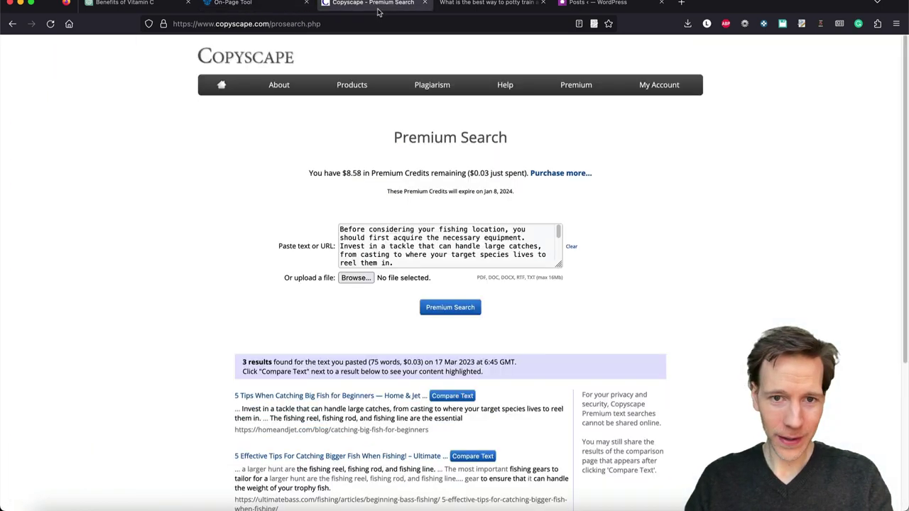
click(448, 252)
key(ctrl+a)
key(ctrl+v)
click(455, 307)
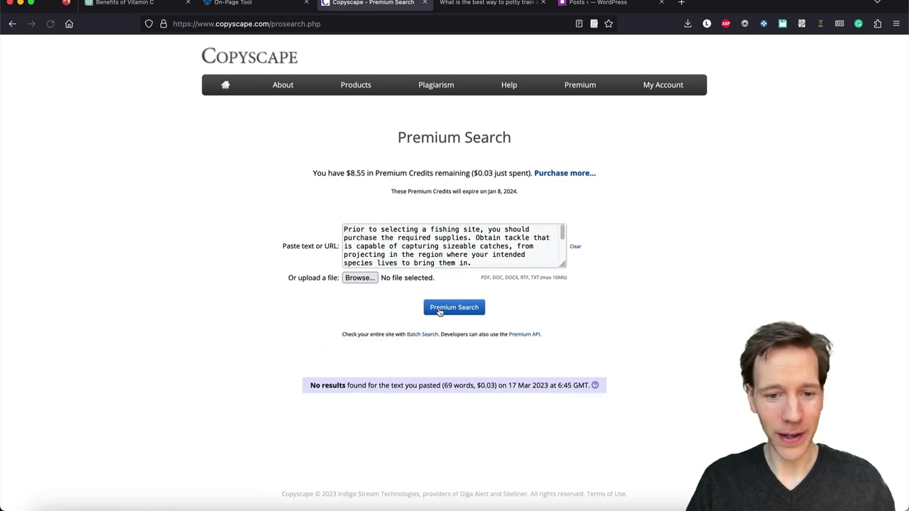
- Examine the Copyscape result message for the rewritten fishing paragraphs
drag(311, 384, 406, 382)
click(406, 382)
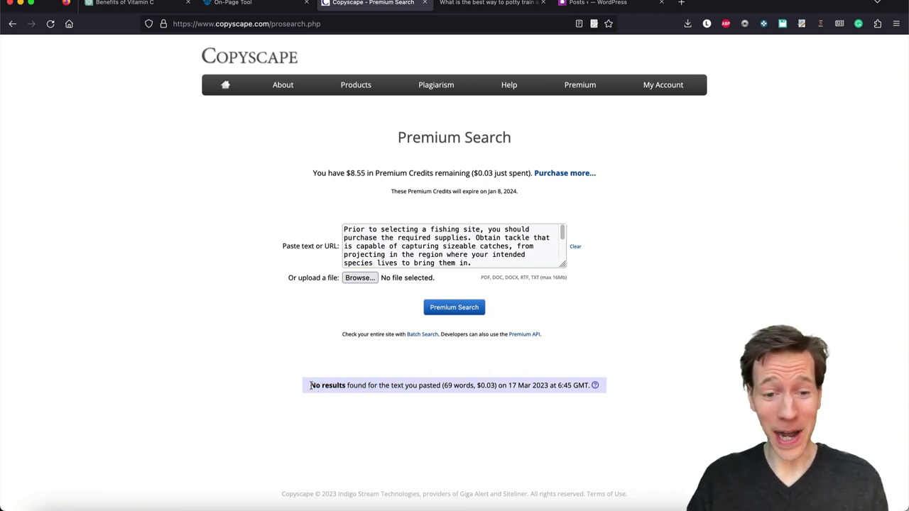
drag(311, 384, 426, 384)
click(419, 383)
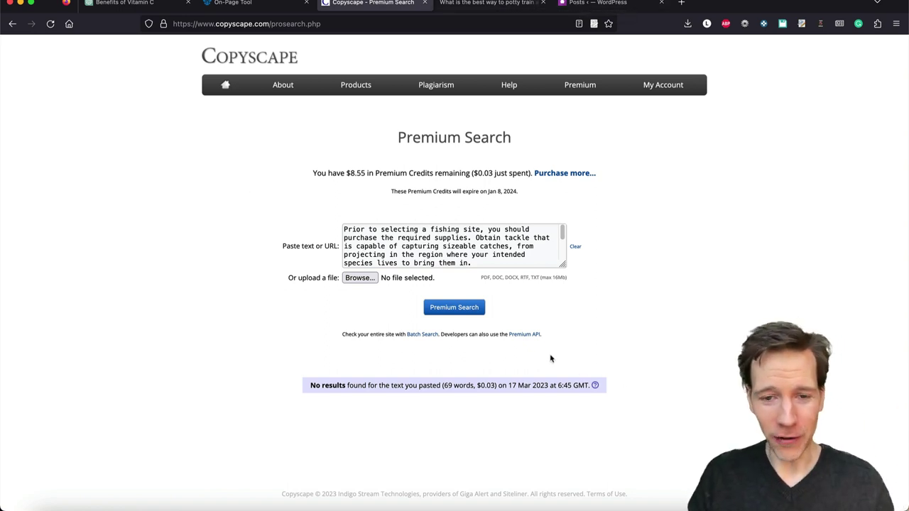
- Revisit the fishing rewrite in Stealth ReWriter and view the published Chihuahua potty training article on Shevian.com
click(273, 7)
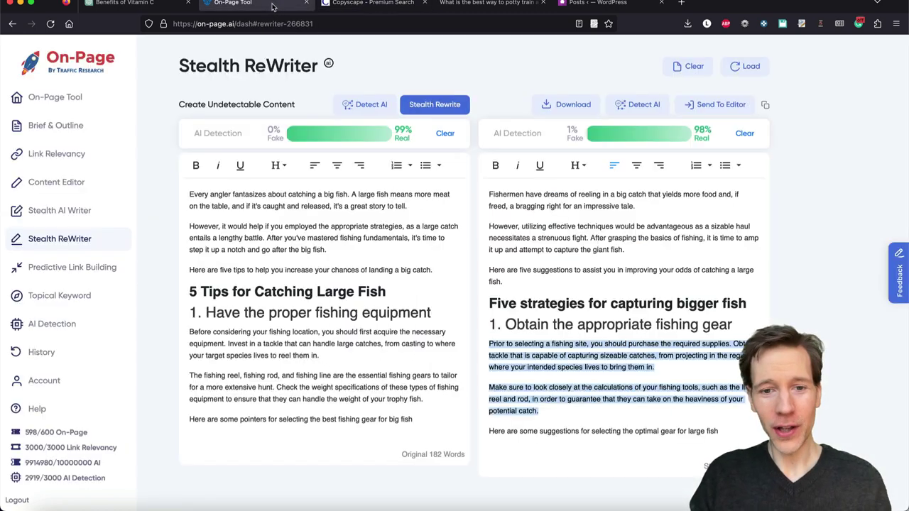
click(568, 221)
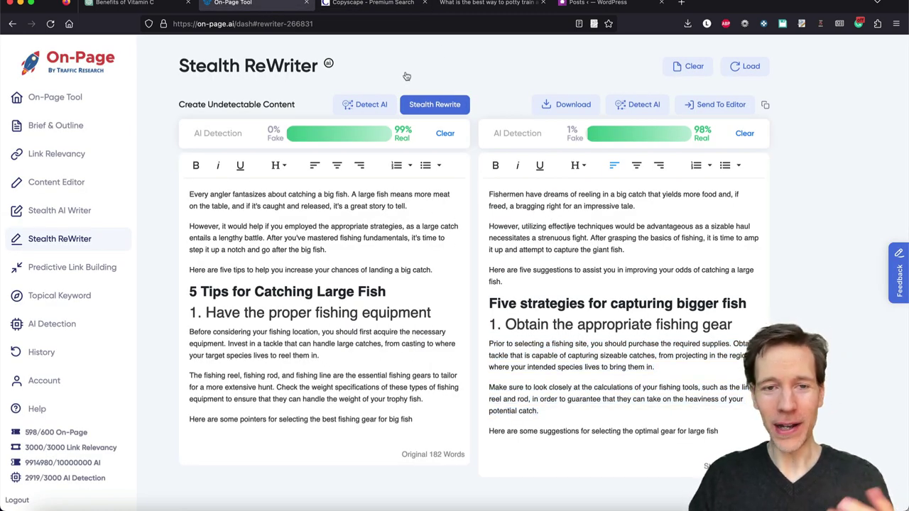
click(487, 2)
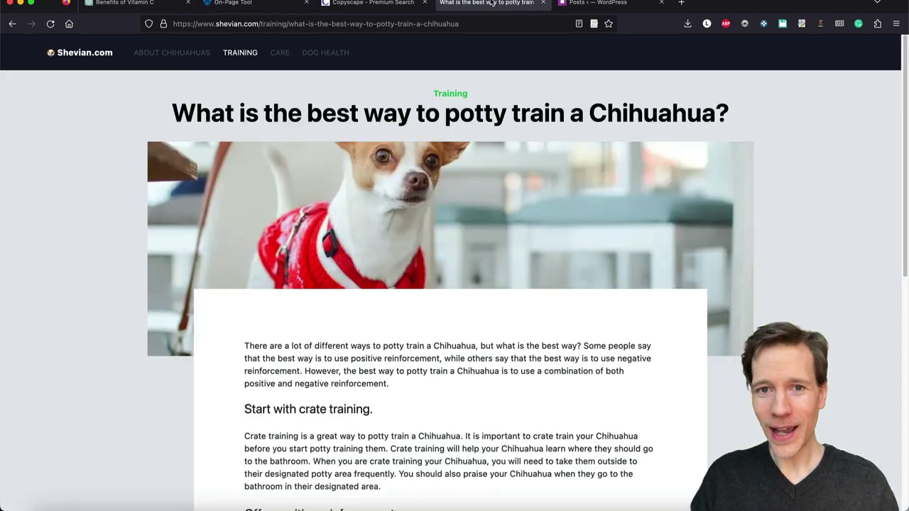
- Look through the WordPress draft posts and open the preview of "How Often Should I Vacuum My Carpet"
click(597, 3)
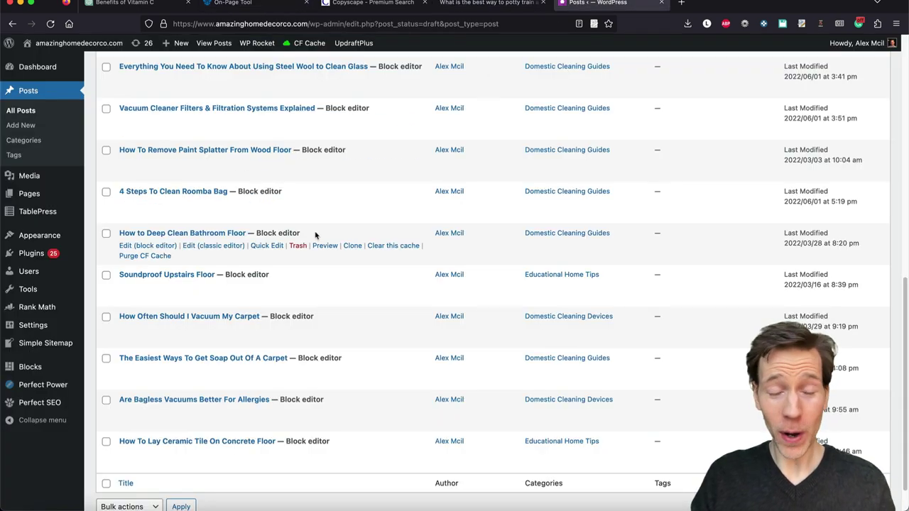
scroll(312, 231, up, 6)
scroll(308, 231, down, 5)
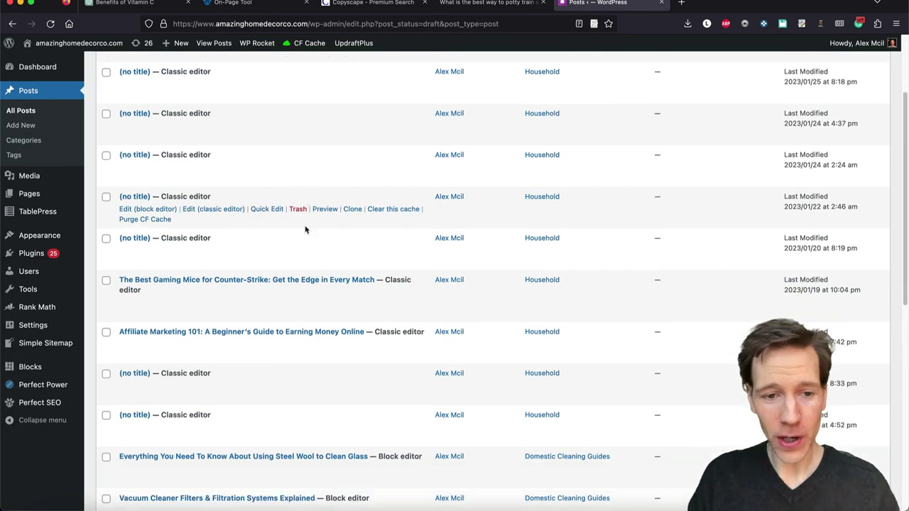
scroll(321, 231, down, 2)
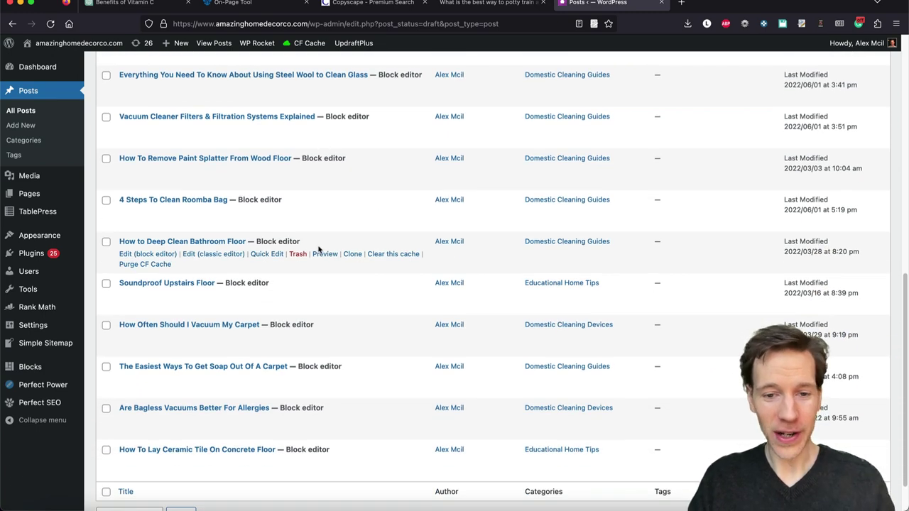
scroll(320, 247, up, 1)
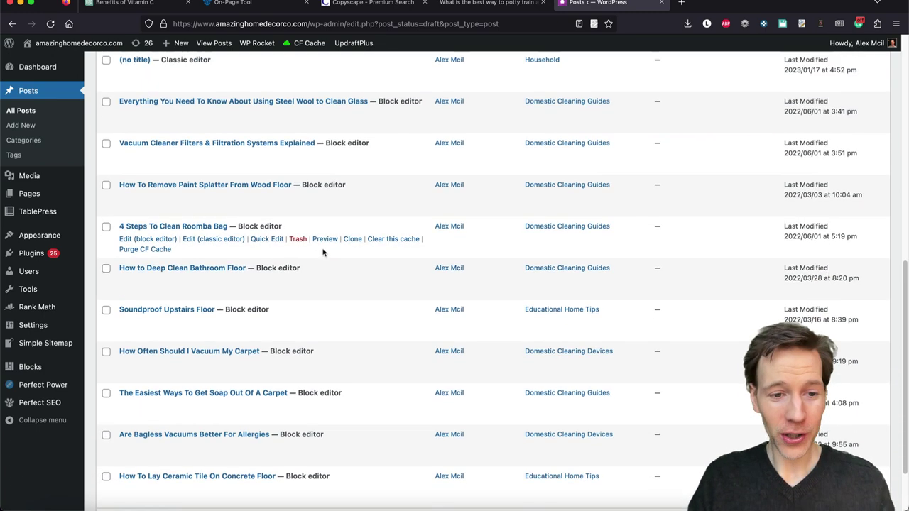
scroll(325, 256, up, 1)
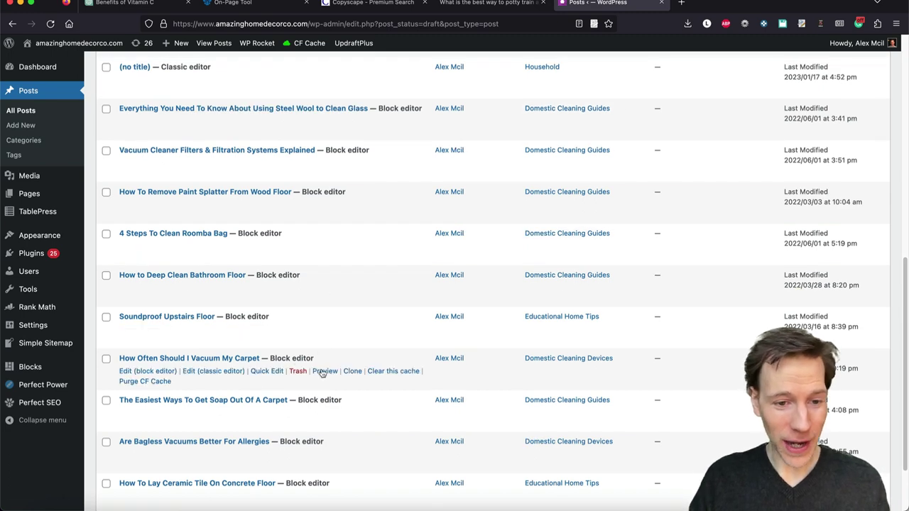
click(324, 370)
click(738, 3)
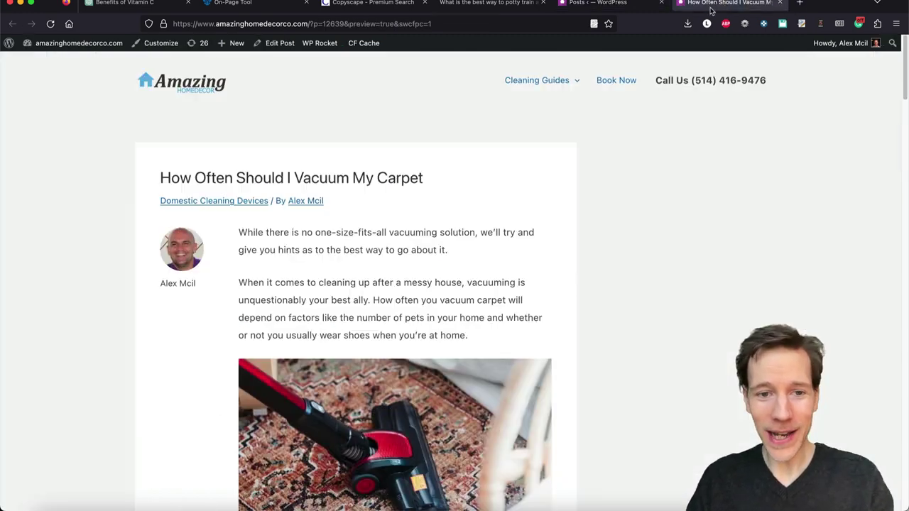
- Browse the WordPress drafts list again and return to the "How Often Should I Vacuum My Carpet" preview
click(597, 4)
scroll(238, 272, up, 15)
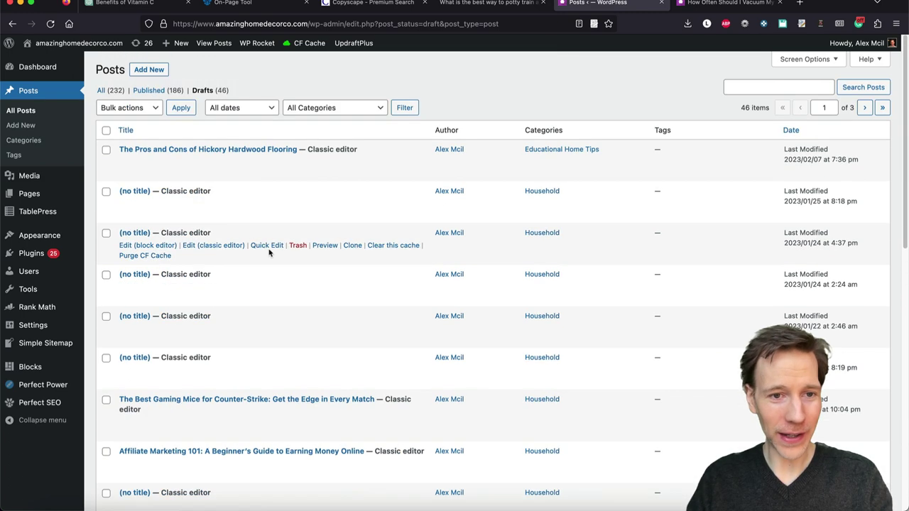
scroll(358, 313, down, 10)
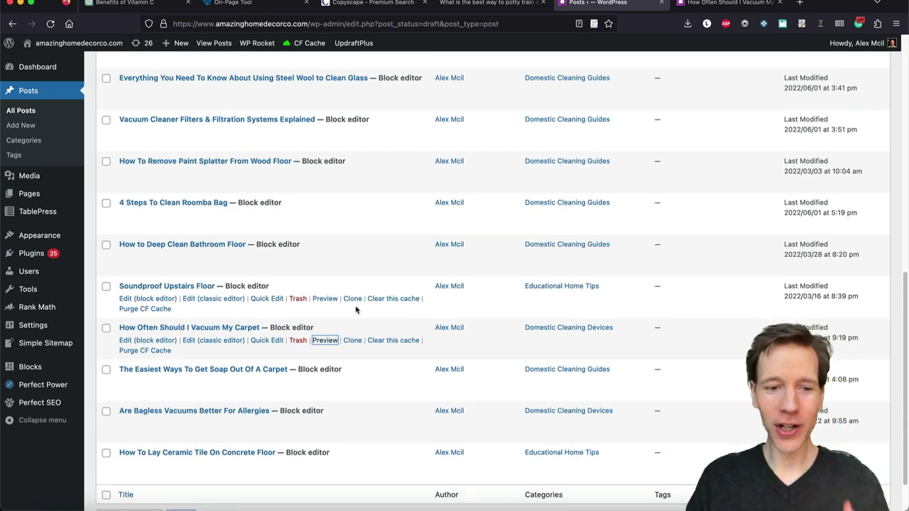
scroll(333, 321, down, 1)
click(321, 326)
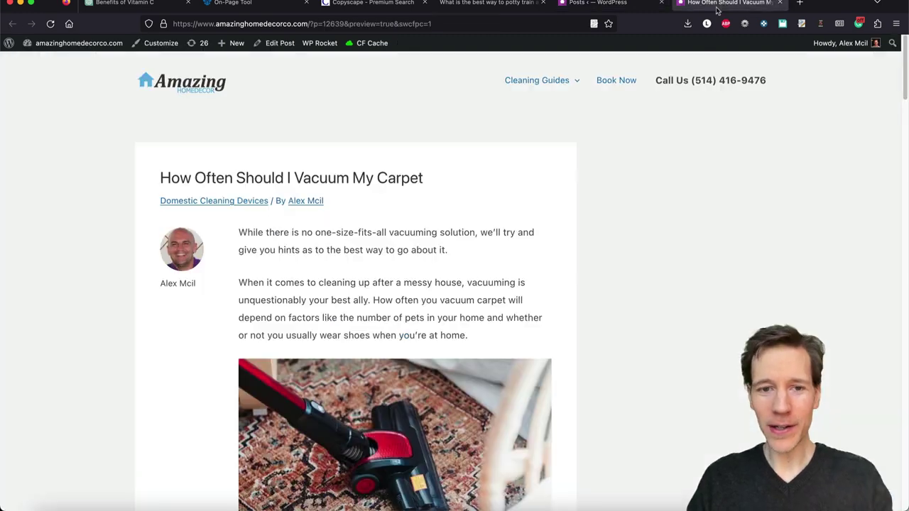
- Copy the carpet article from its opening paragraph through the pet-owner paragraph ending "once a week and for a longer time."
drag(242, 232, 395, 379)
scroll(398, 384, down, 6)
scroll(400, 383, down, 10)
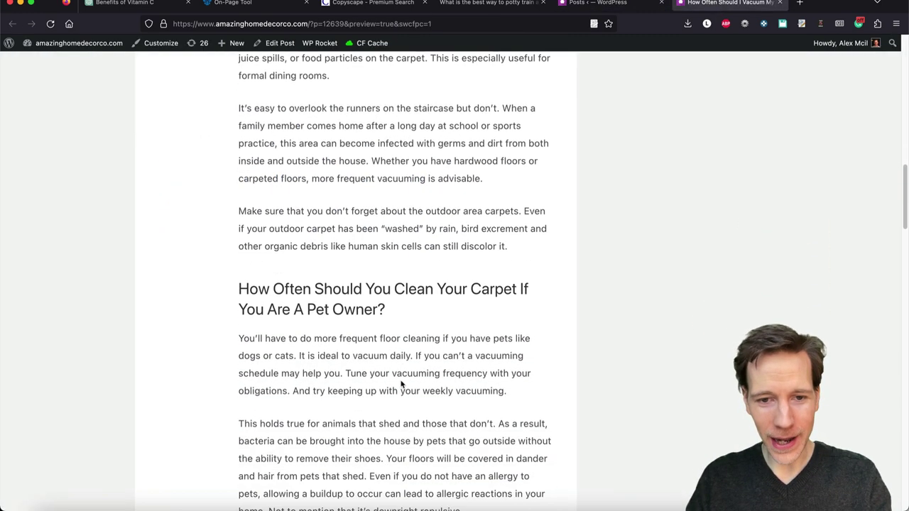
shift+click(508, 323)
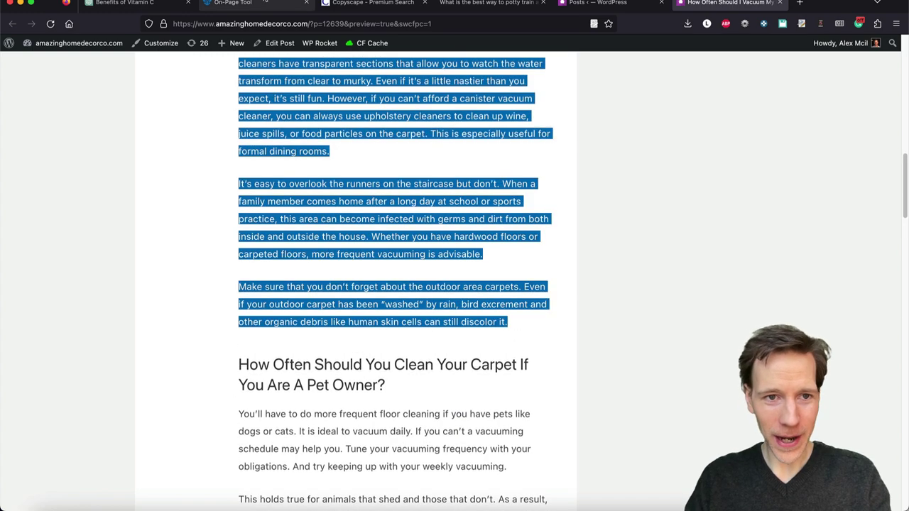
click(234, 3)
click(730, 3)
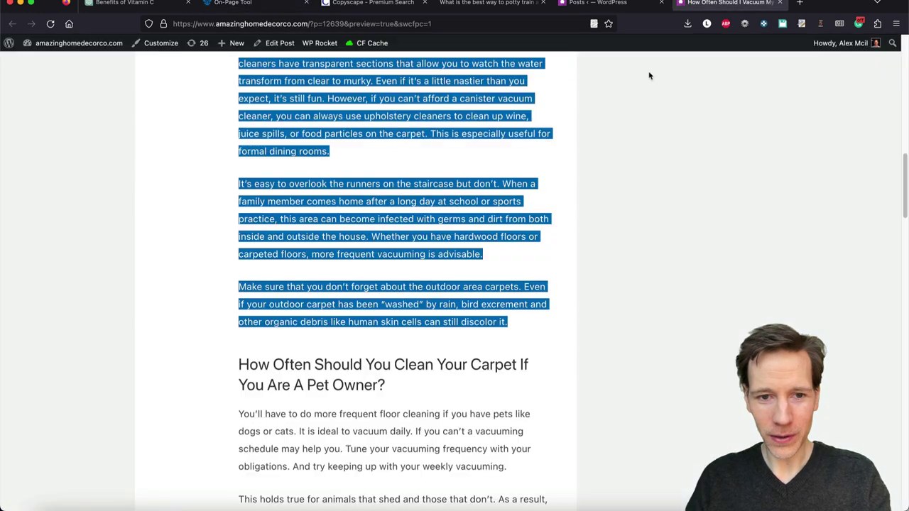
scroll(409, 355, down, 10)
shift+click(422, 303)
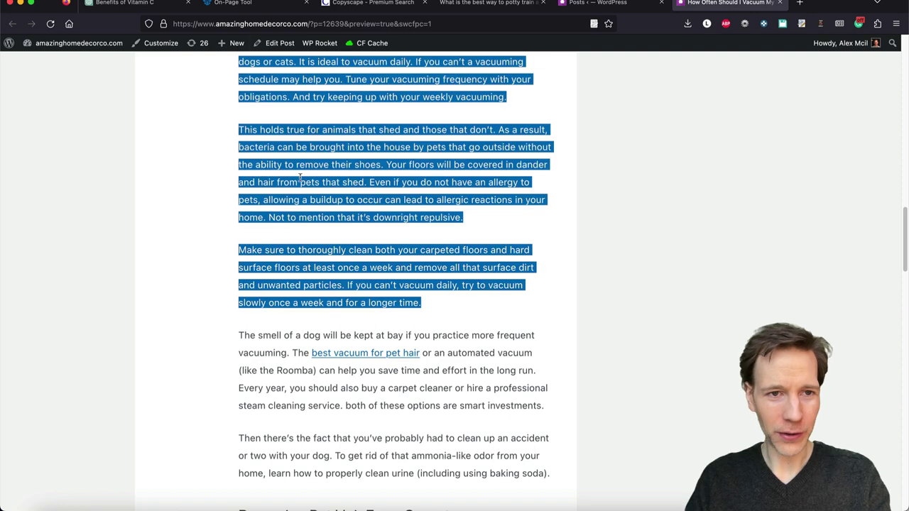
- Replace the source text in Stealth ReWriter with the copied carpet article text and run AI detection on it
click(269, 4)
click(657, 67)
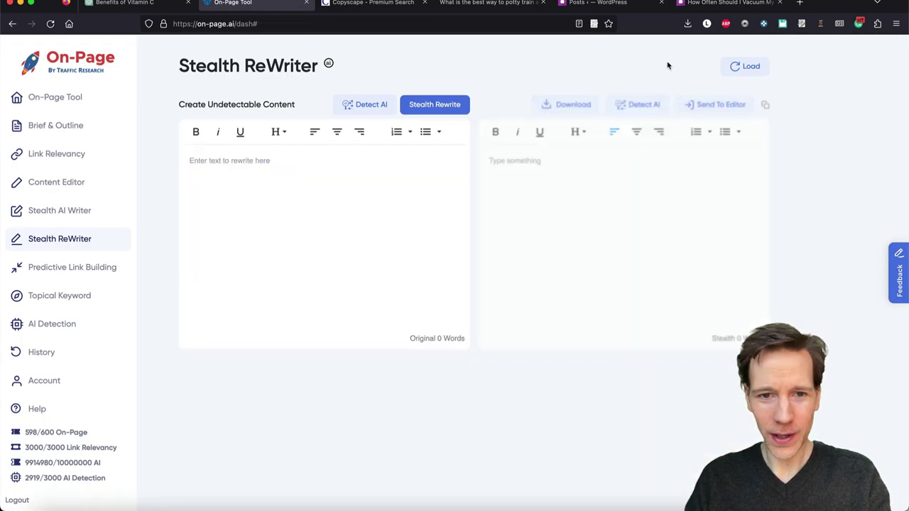
click(320, 201)
key(super+v)
click(371, 105)
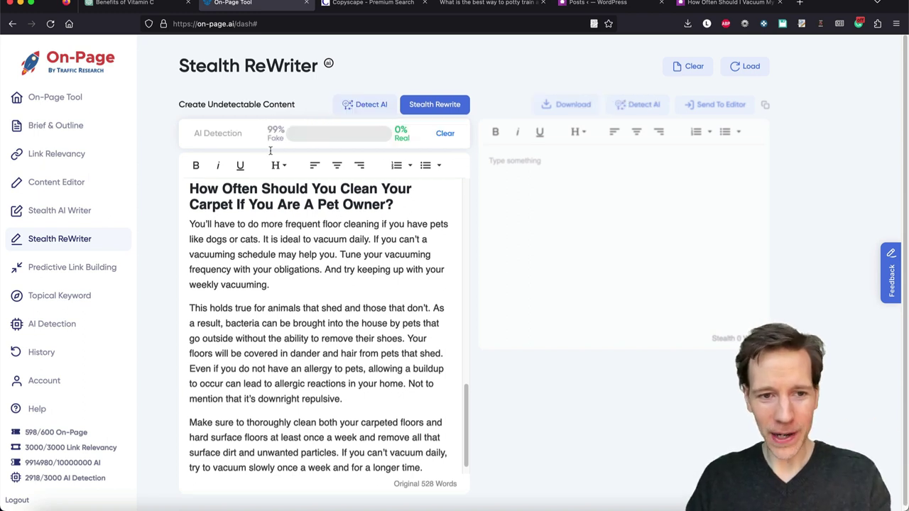
- Run Stealth Rewrite on the carpet vacuuming article text
click(262, 224)
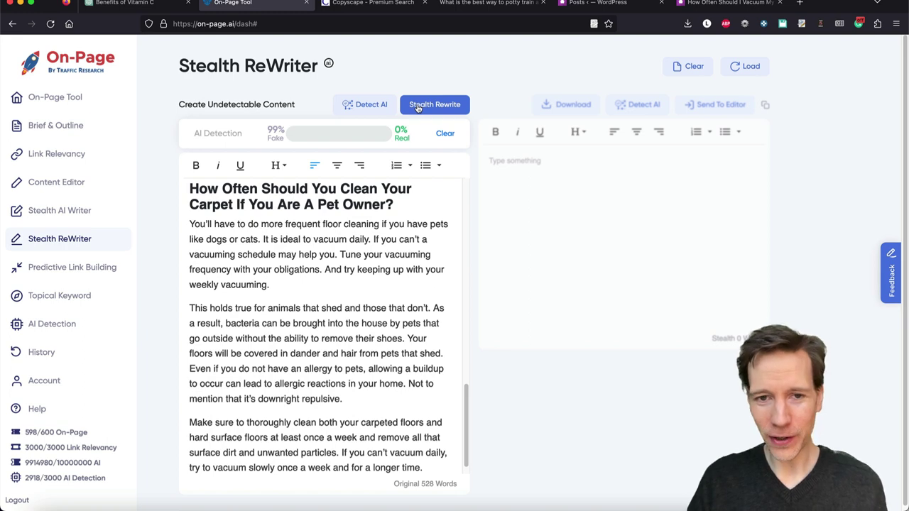
click(417, 107)
click(522, 398)
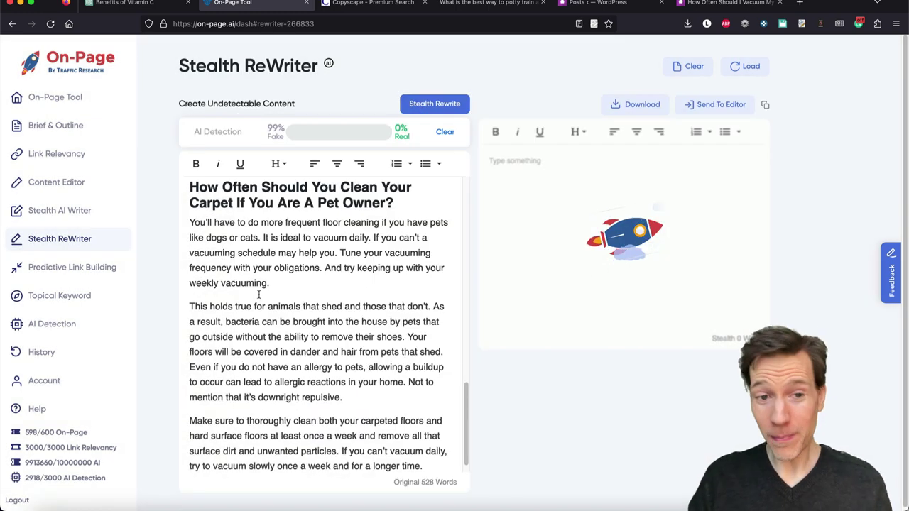
- Review the original carpet vacuuming text from its introduction through its sections while the rewrite is being generated
scroll(259, 299, up, 10)
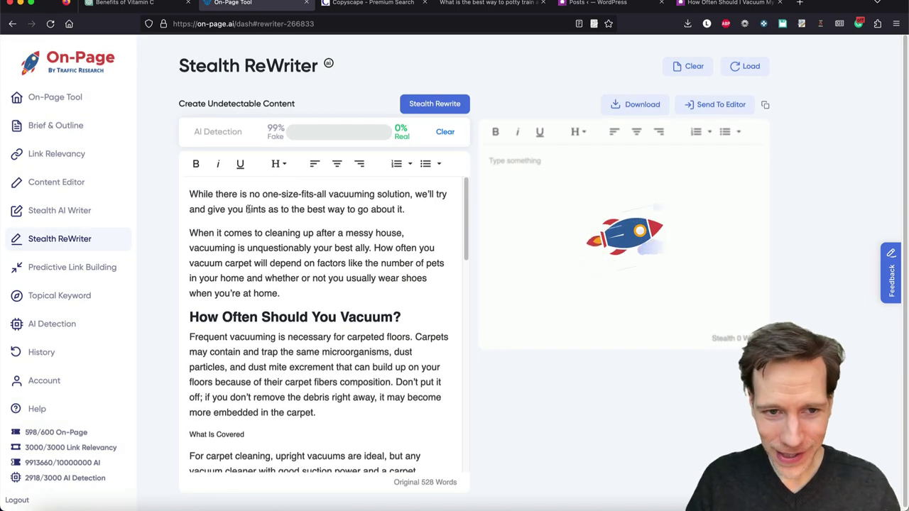
scroll(315, 332, down, 10)
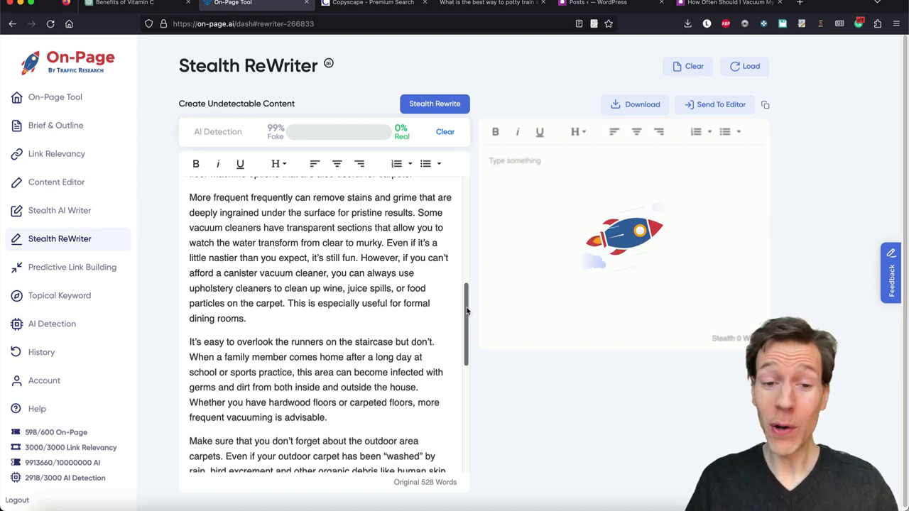
drag(467, 311, 470, 170)
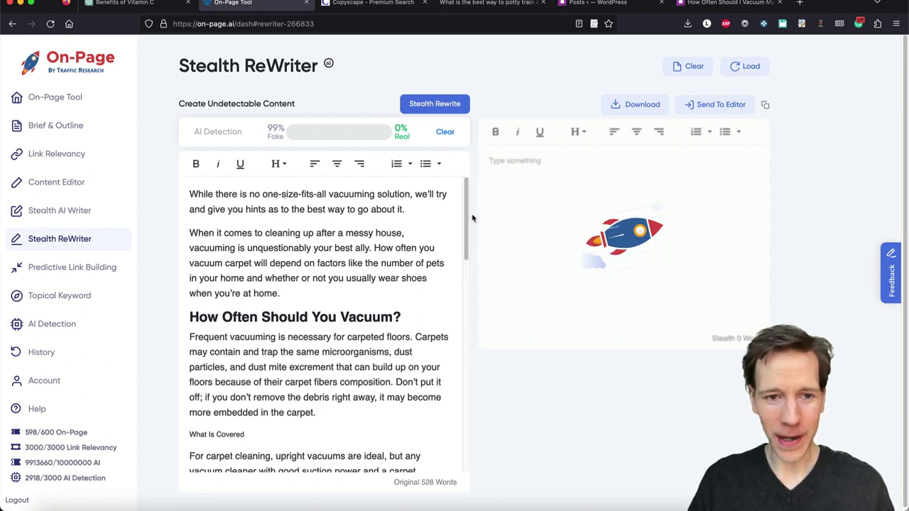
scroll(355, 284, down, 3)
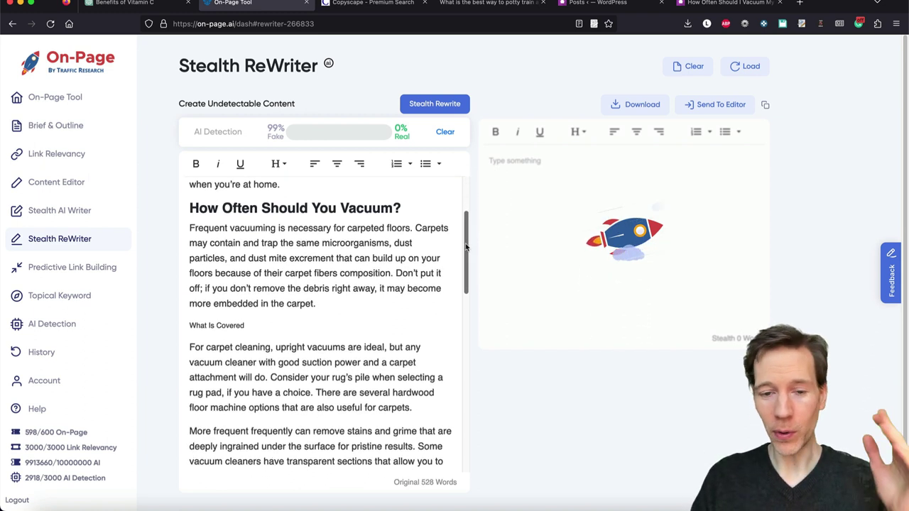
scroll(355, 284, up, 3)
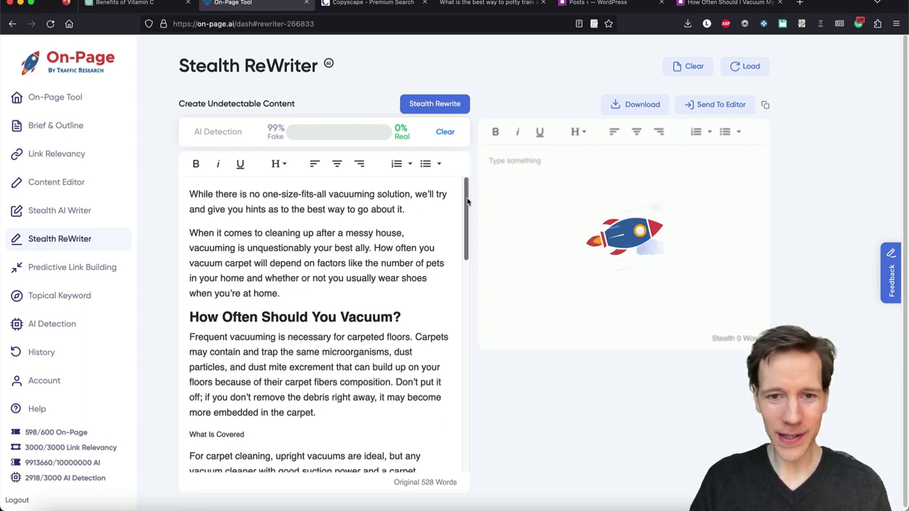
scroll(467, 198, down, 1)
scroll(465, 205, up, 1)
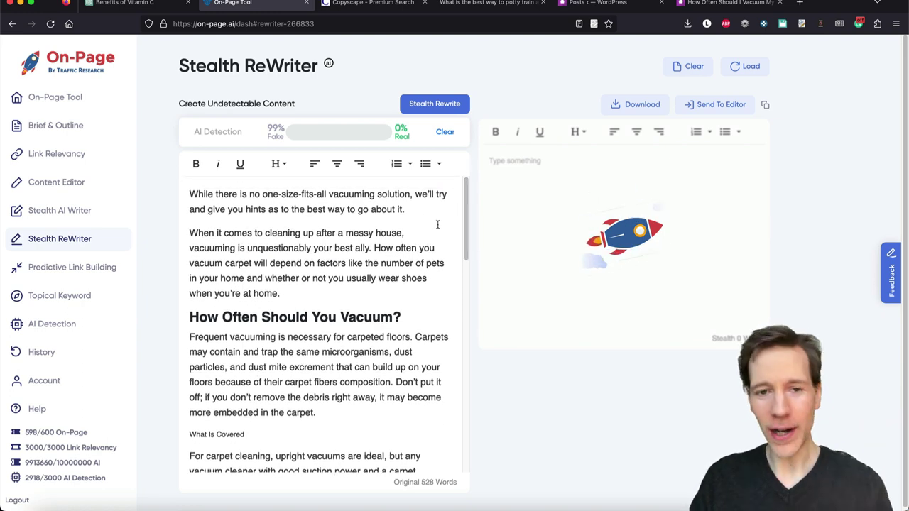
drag(466, 219, 438, 217)
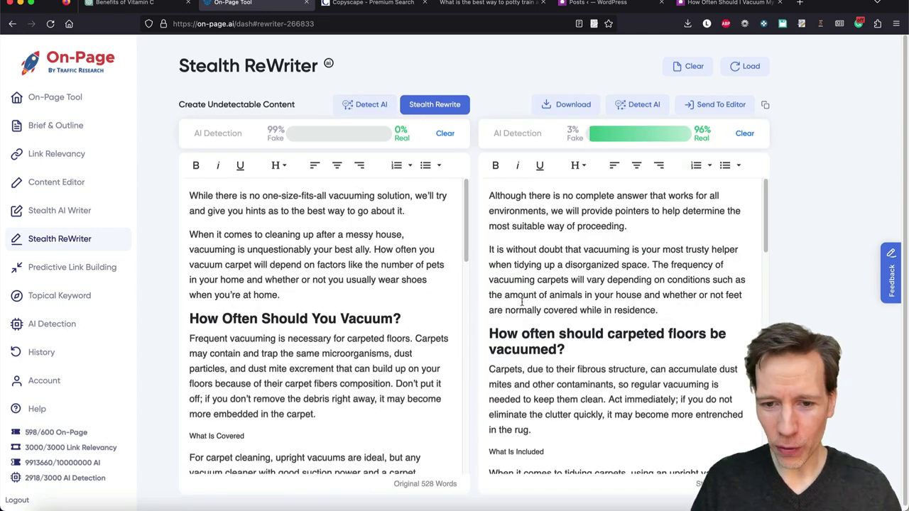
- Read through the rewritten carpet vacuuming text, including its pet-owner section, and return to its beginning
scroll(522, 303, down, 10)
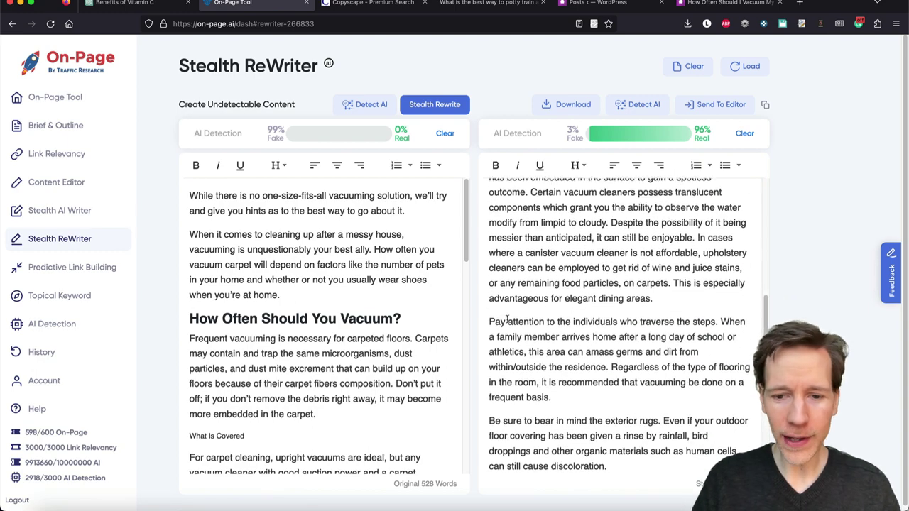
scroll(506, 320, down, 5)
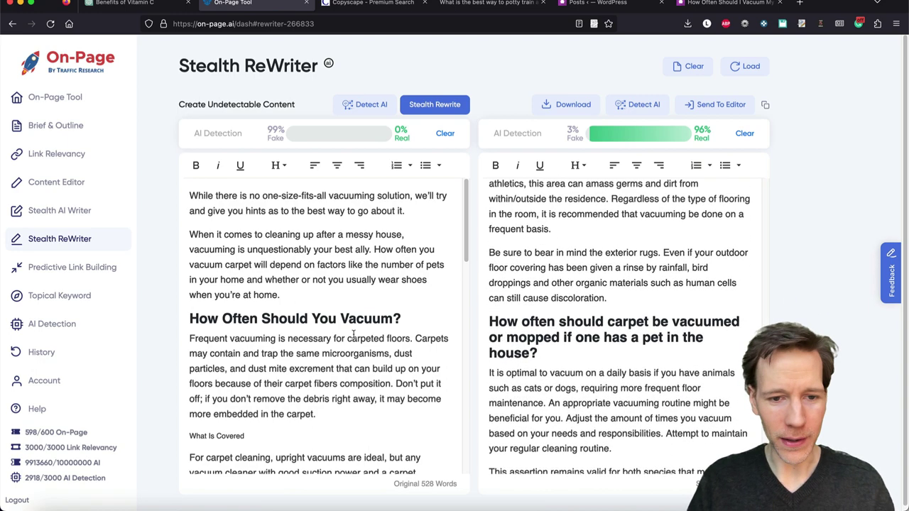
scroll(543, 312, up, 15)
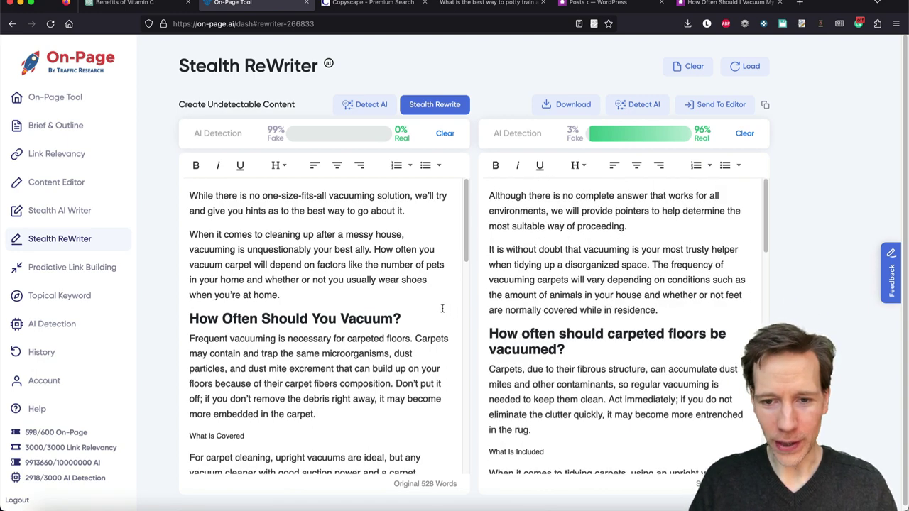
- Compare the original heading "How Often Should You Vacuum?" with the rewritten heading "How often should carpeted floors be vacuumed?"
drag(189, 319, 403, 314)
drag(480, 332, 580, 348)
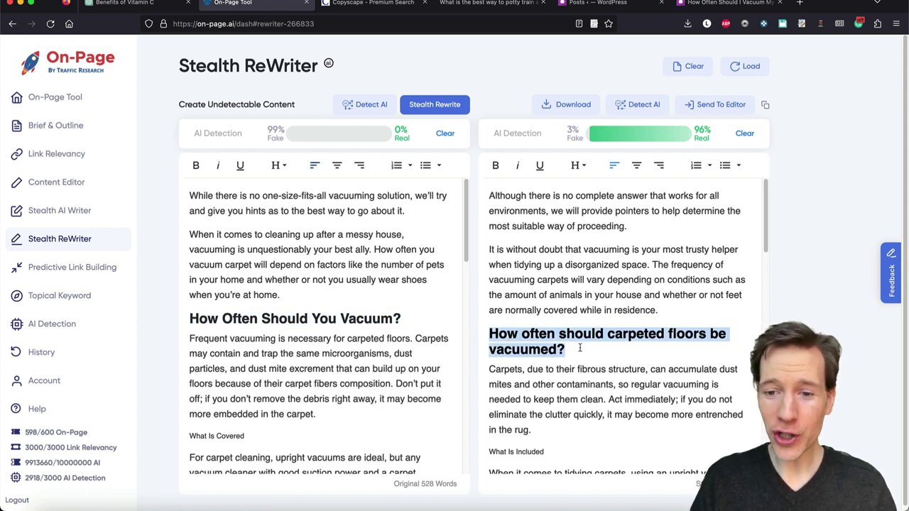
click(541, 349)
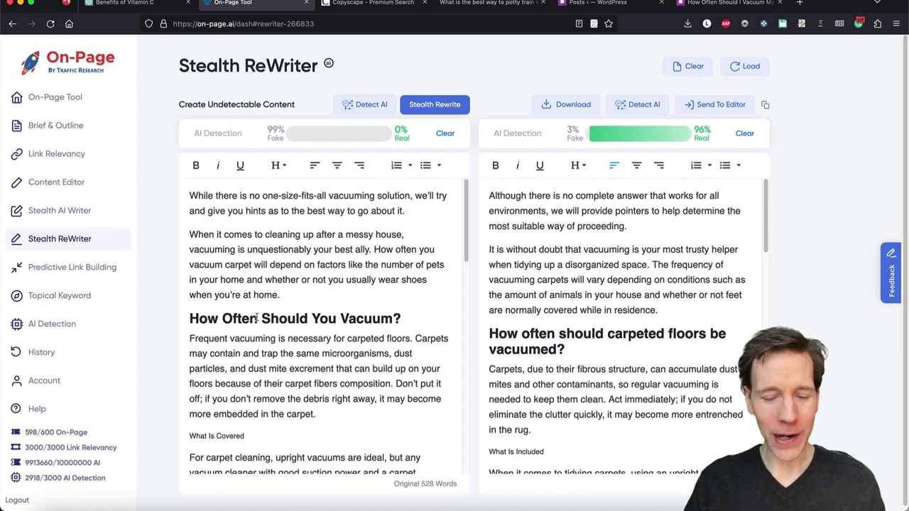
click(233, 318)
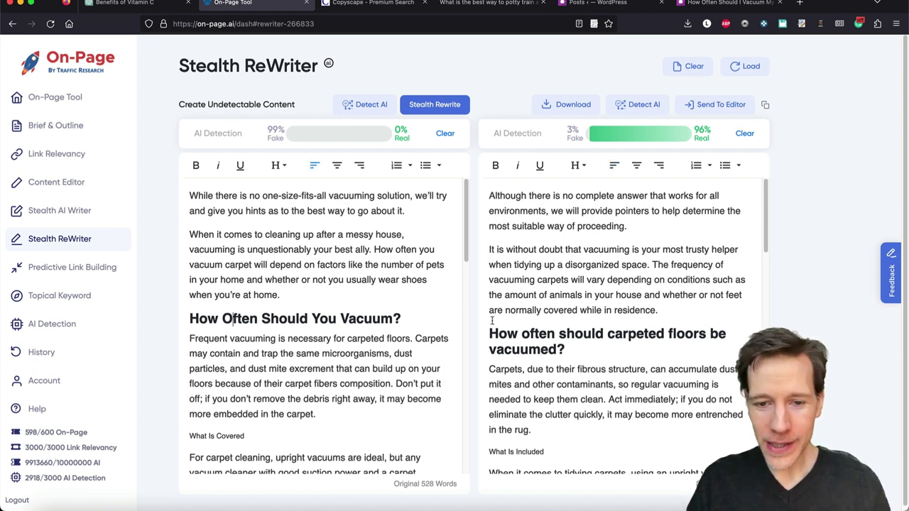
drag(490, 334, 566, 350)
click(564, 350)
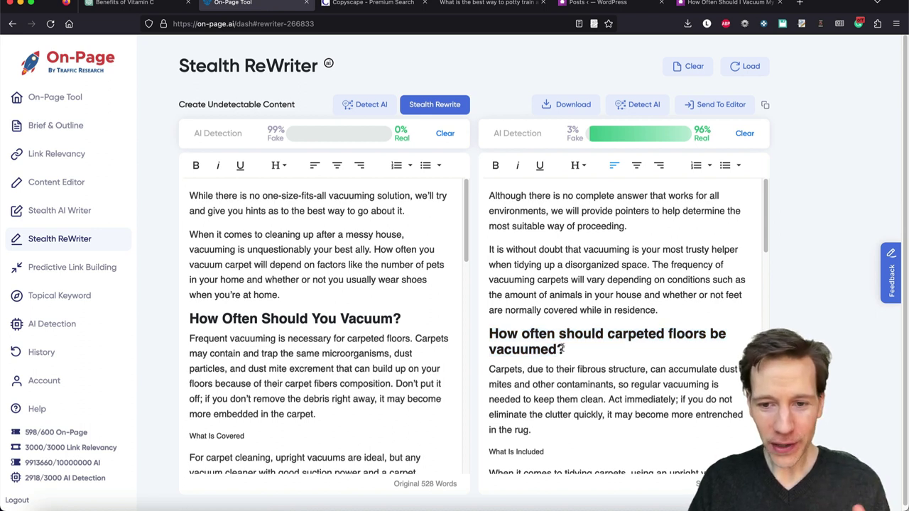
- Examine the words "carpeted" and "floors" in the rewritten heading against the wording of the original heading
double_click(622, 334)
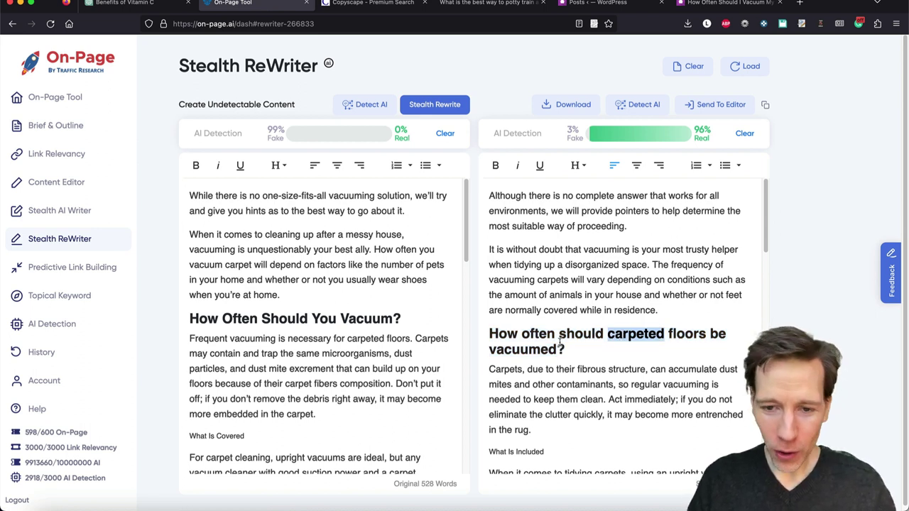
click(634, 336)
double_click(634, 337)
double_click(671, 335)
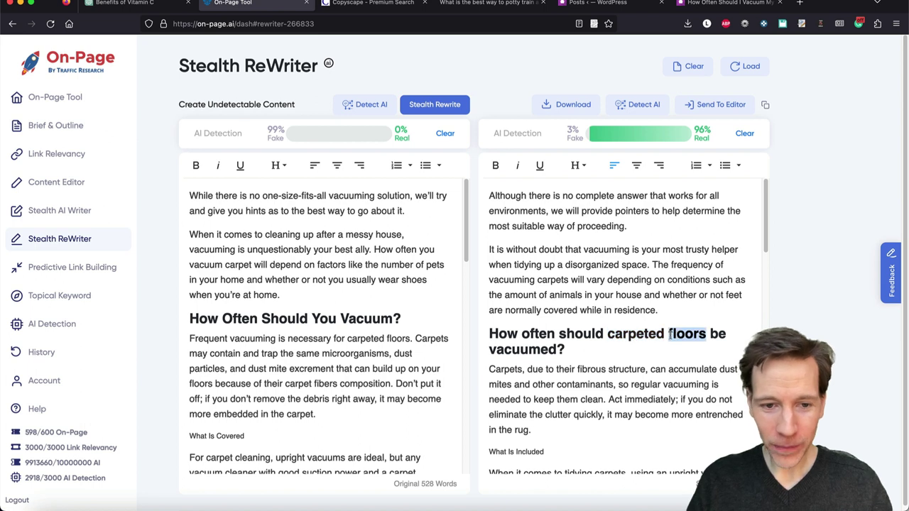
click(346, 320)
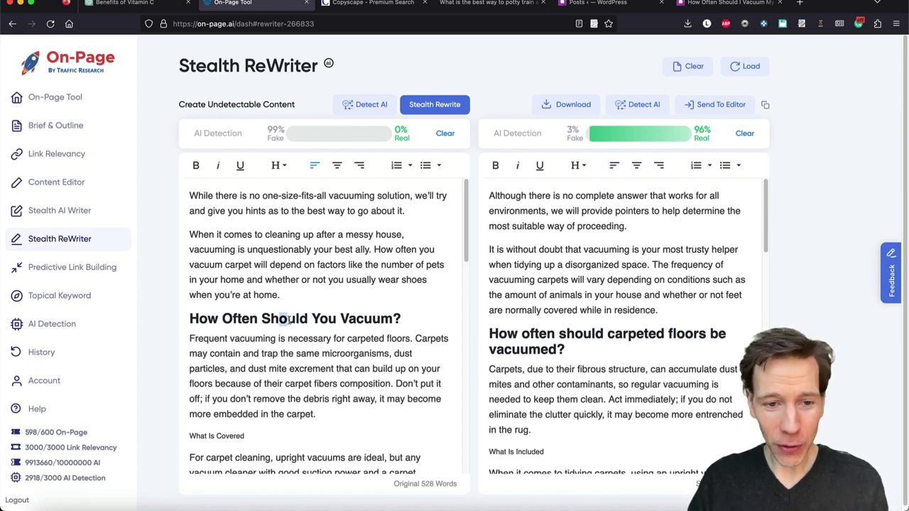
drag(280, 319, 316, 321)
click(316, 320)
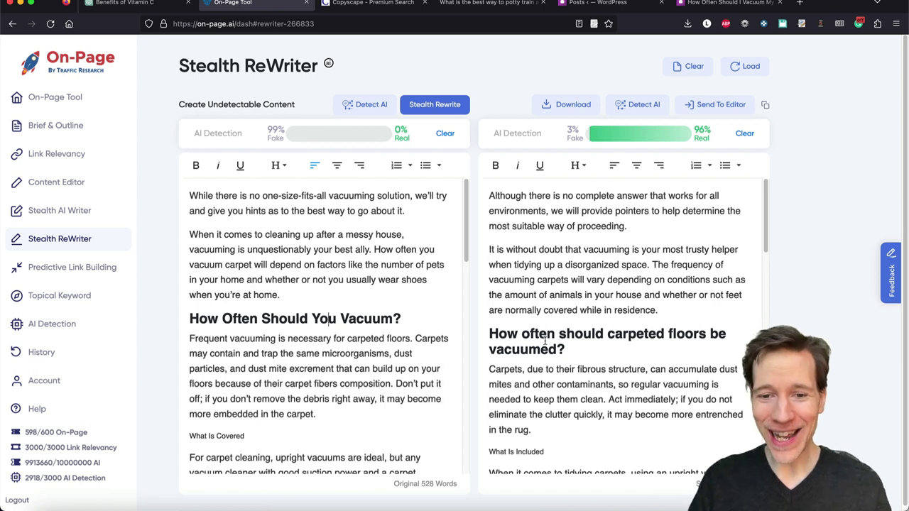
- Examine the rewritten heading "How often should carpeted floors be vacuumed?" and the rewritten introduction above it
drag(563, 350, 495, 334)
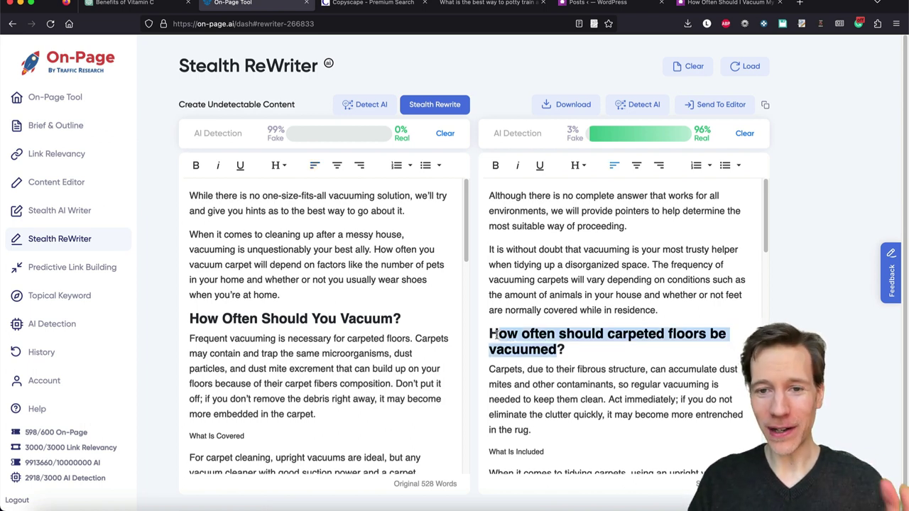
click(496, 334)
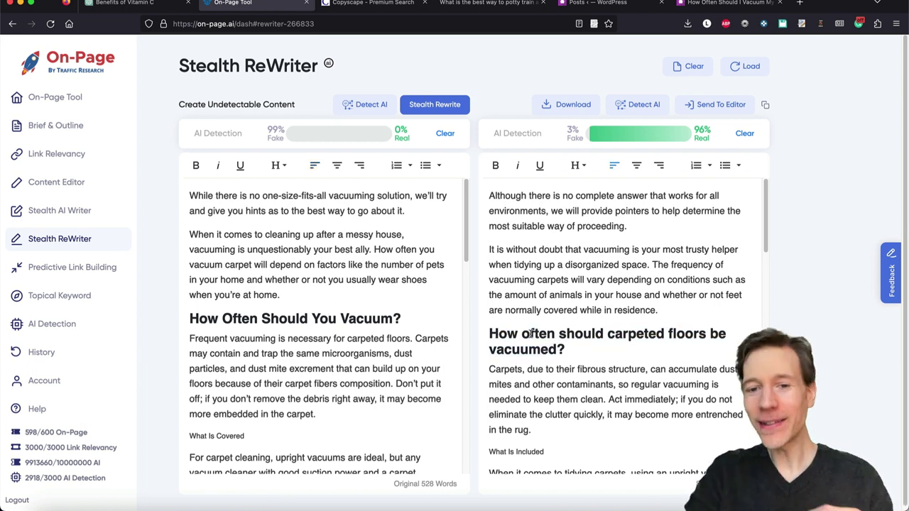
drag(657, 310, 507, 210)
click(506, 210)
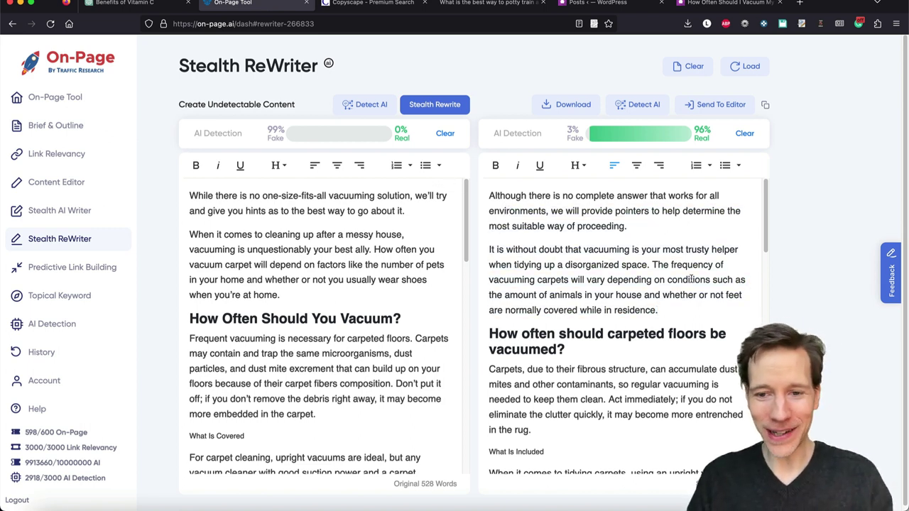
- Copy the two rewritten introductory paragraphs and check them for duplicates with Copyscape's Premium Search, replacing the fishing text
drag(666, 310, 487, 193)
key(super+c)
click(373, 3)
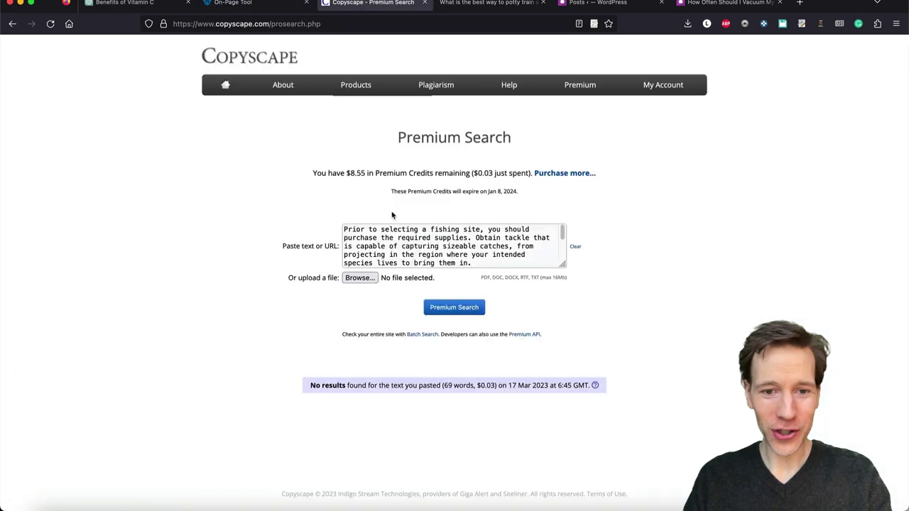
click(398, 234)
key(super+a)
key(super+v)
click(445, 306)
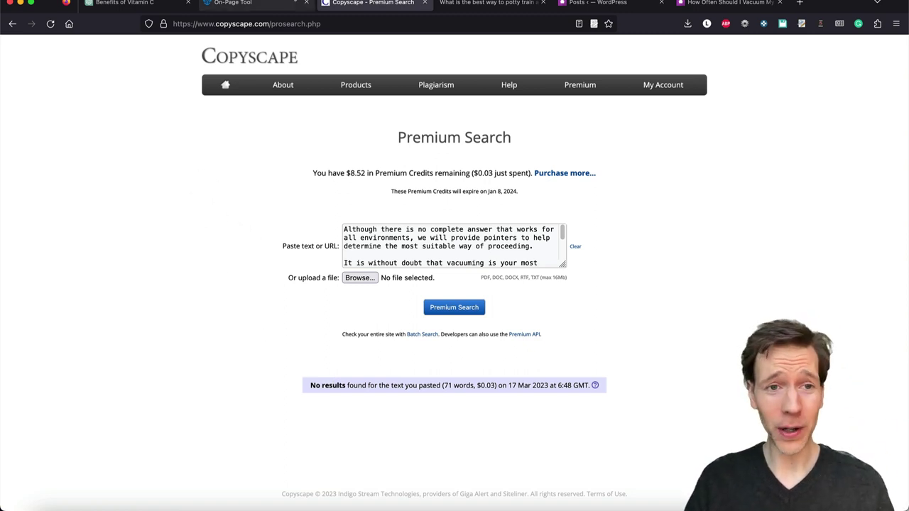
- Return to On-Page's Stealth ReWriter and clear the original and rewritten carpet vacuuming texts
click(277, 4)
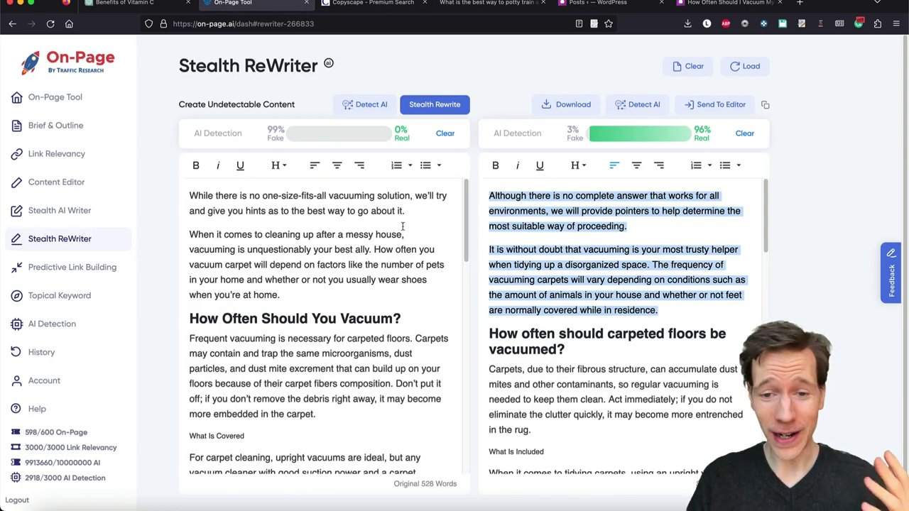
click(569, 252)
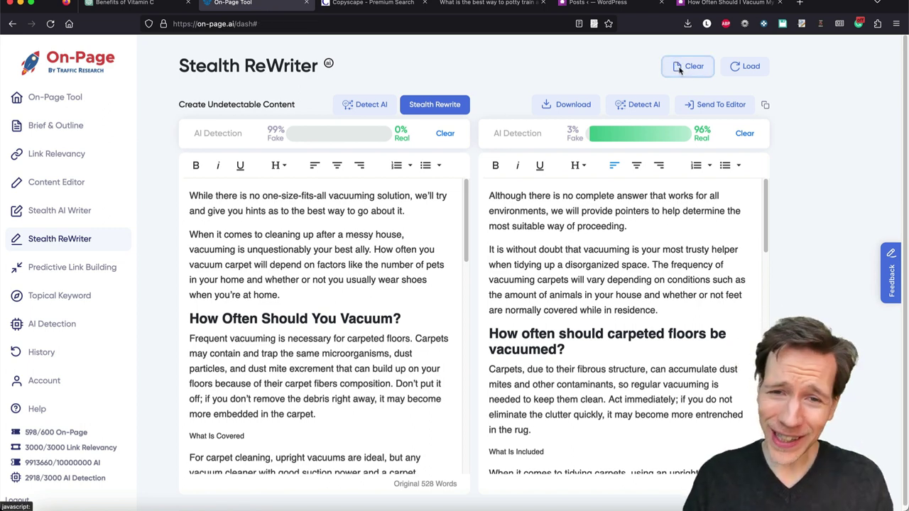
click(678, 65)
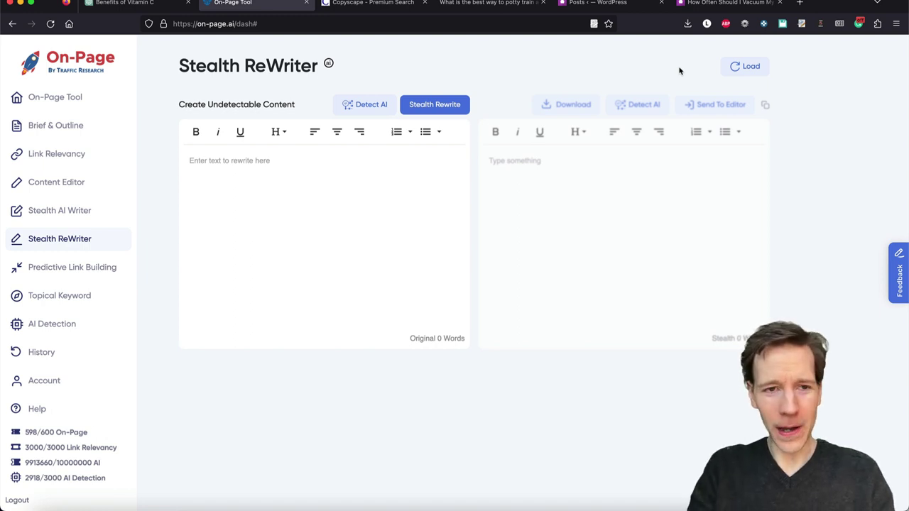
- Open Google in a private browser window and search for "bienfait de la vitamin c"
key(super+shift+p)
text(google)
key(Return)
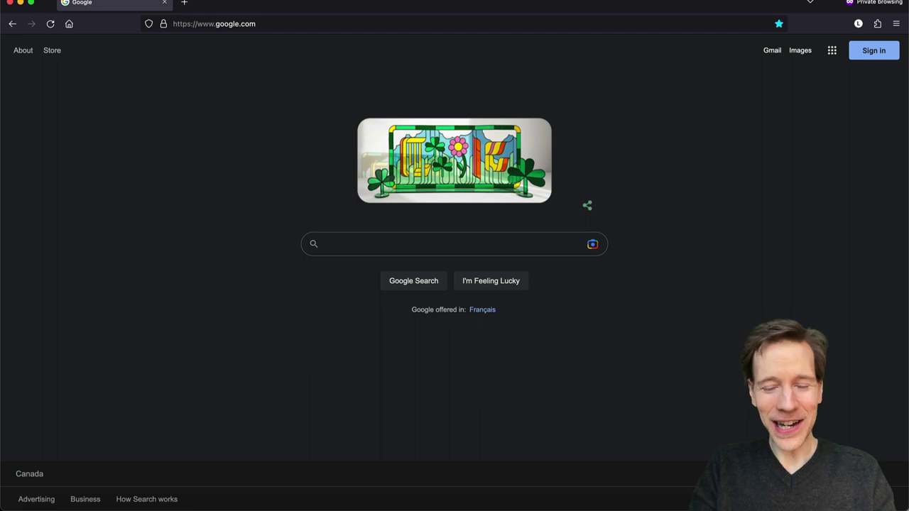
text(bienfait)
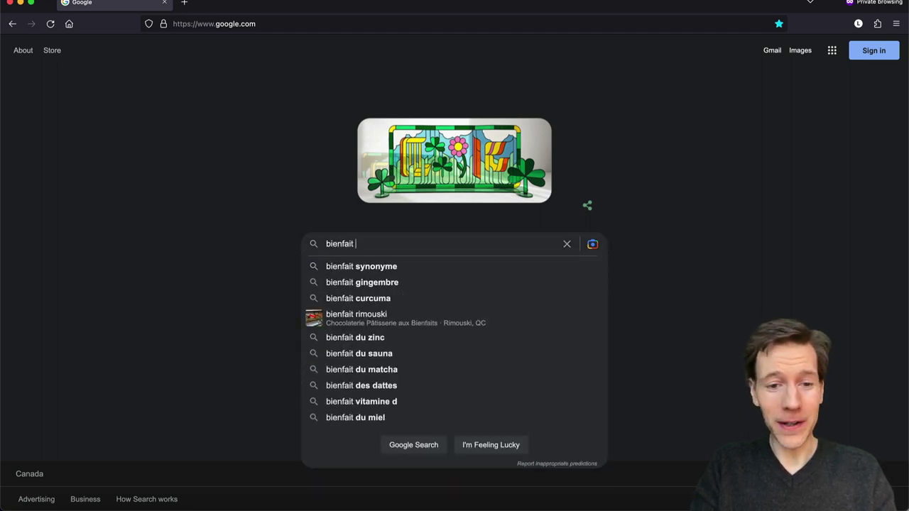
text( de lat)
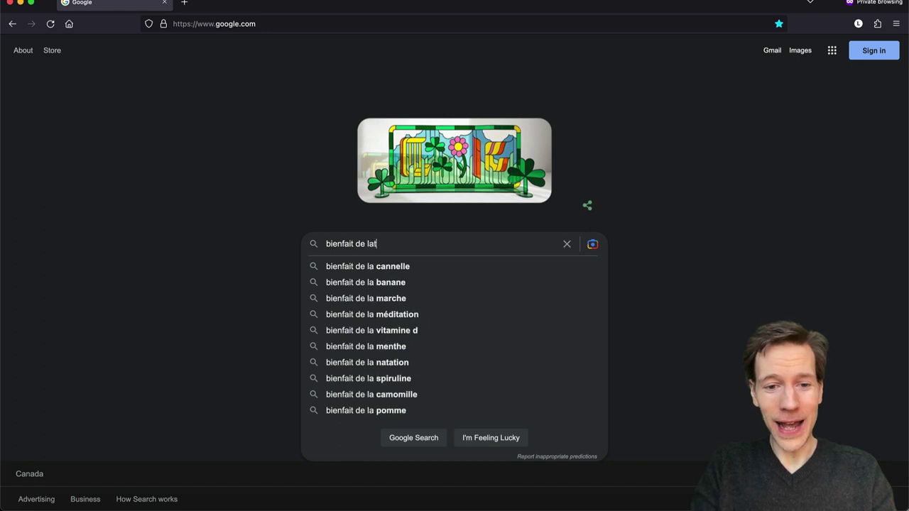
key(BackSpace)
text(vitamin)
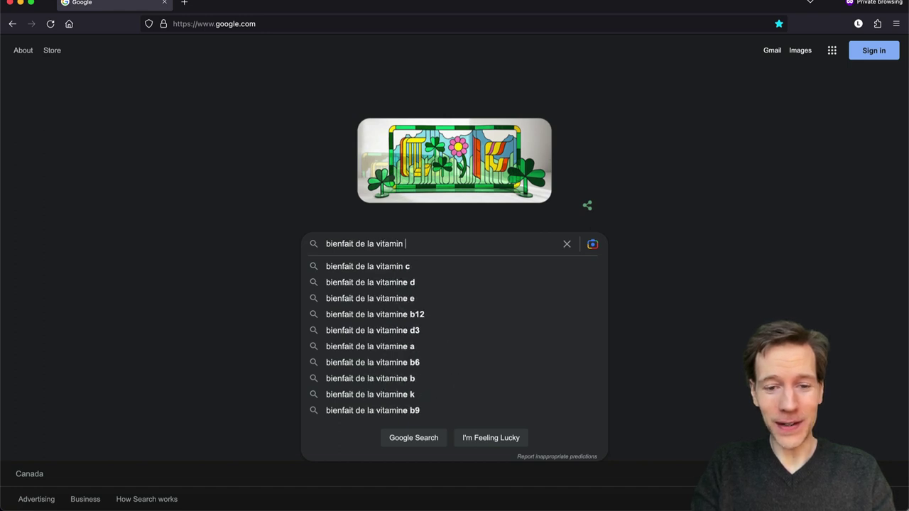
text( c)
key(Return)
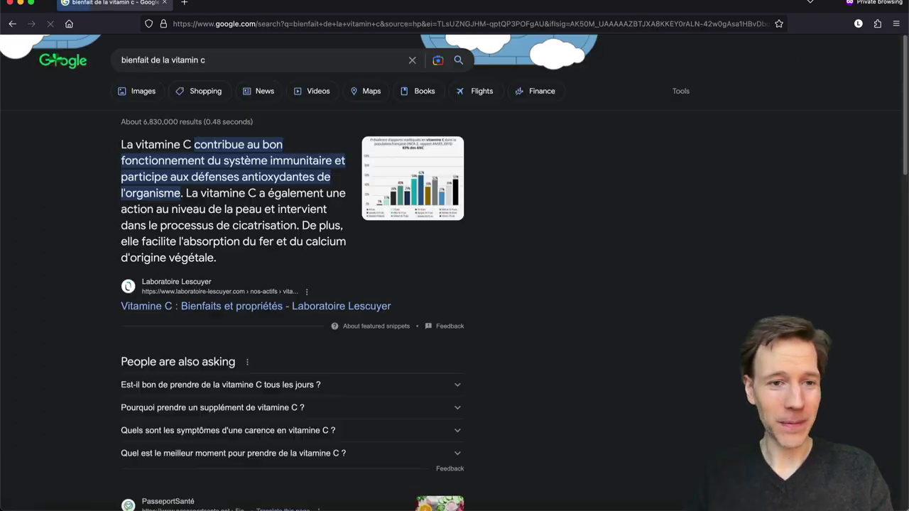
- Open the PasseportSanté, Laboratoire Lescuyer and Unlock Food results in separate tabs, and accept the cookies on PasseportSanté
scroll(87, 308, down, 3)
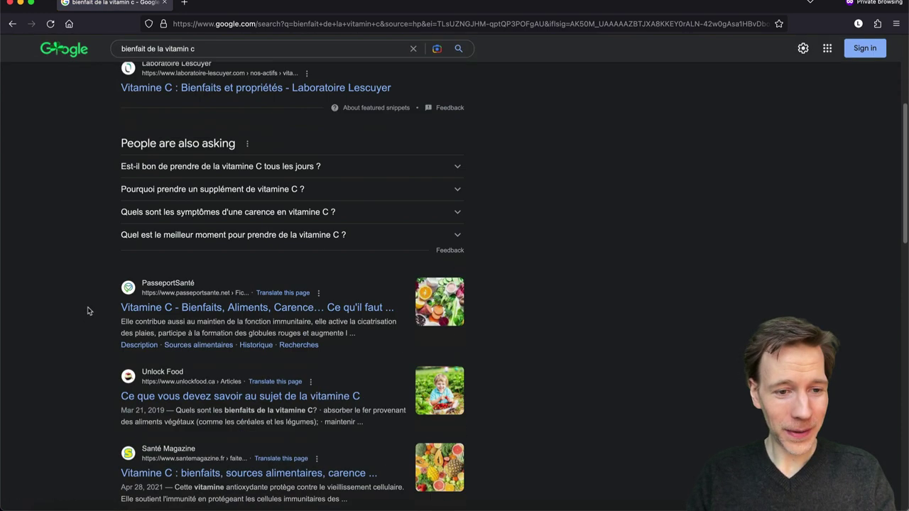
super+click(172, 307)
scroll(177, 309, up, 3)
super+click(188, 310)
scroll(89, 307, down, 5)
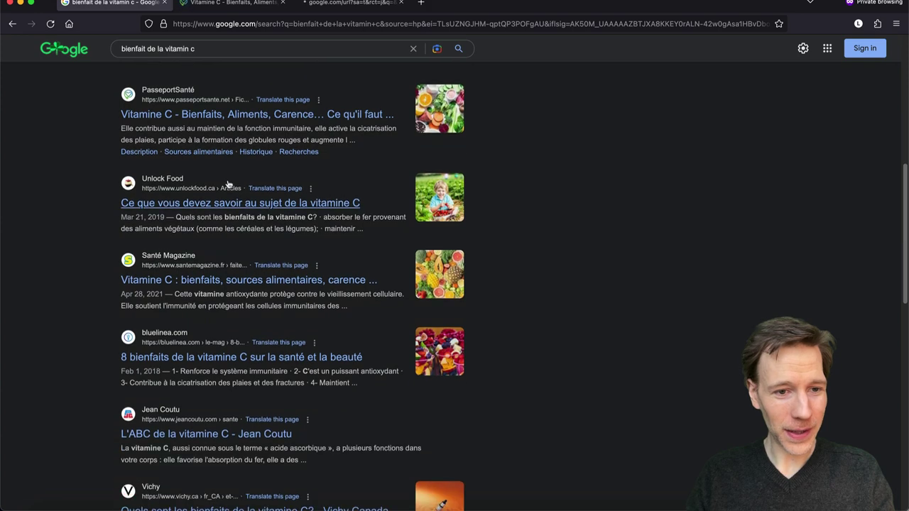
super+click(206, 204)
click(229, 3)
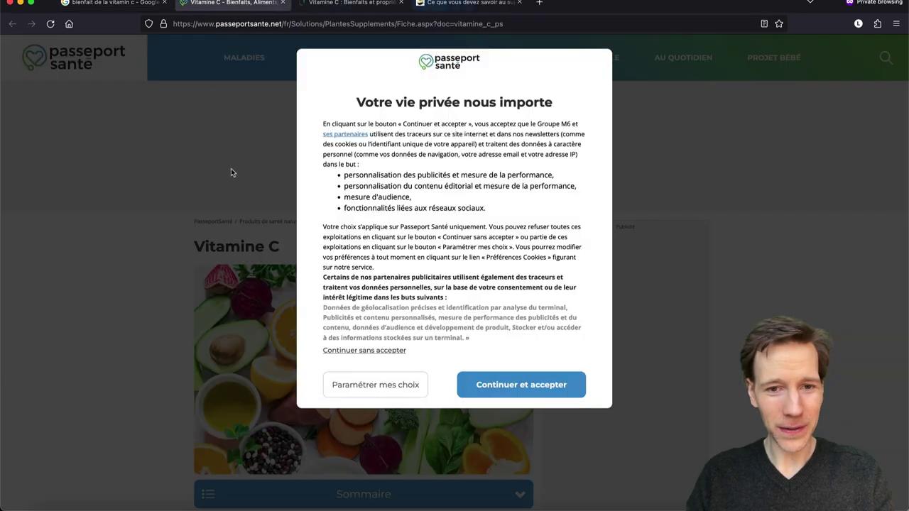
click(508, 385)
- Copy the paragraphs under "Description de la vitamine C" from "La vitamine C est hydrosoluble" through "radicaux libres"
scroll(83, 244, down, 10)
scroll(92, 248, down, 7)
scroll(90, 235, up, 4)
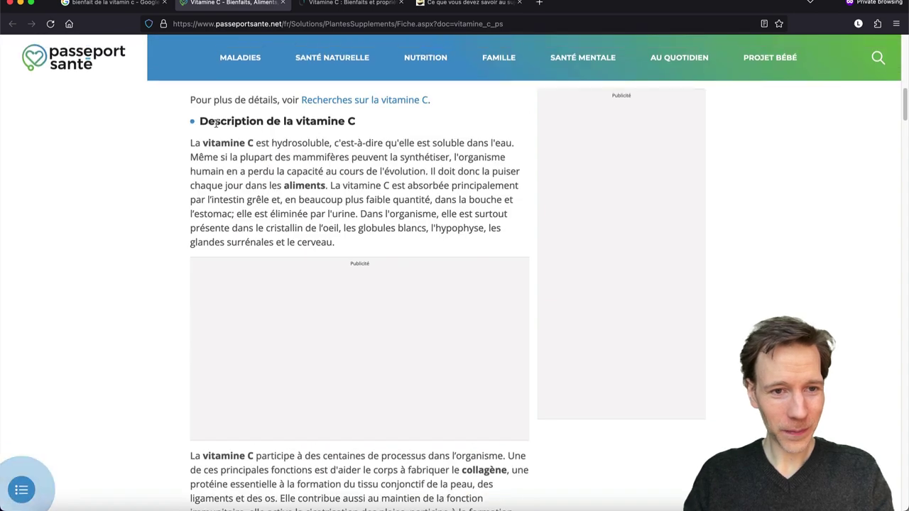
drag(190, 140, 311, 324)
scroll(49, 349, down, 7)
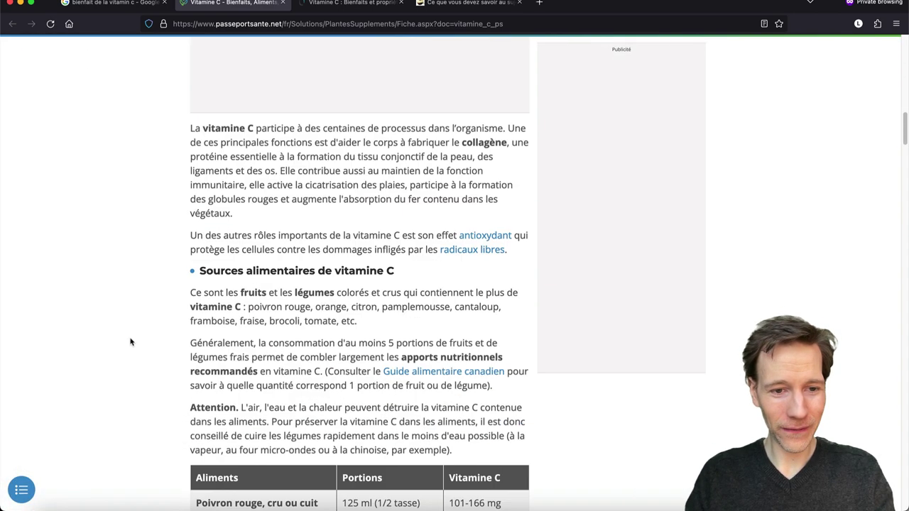
scroll(152, 320, up, 3)
drag(191, 271, 511, 392)
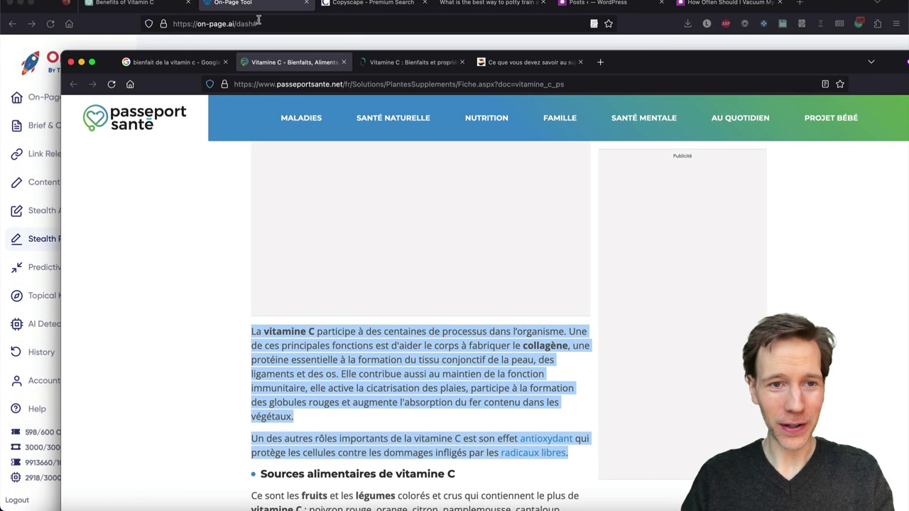
- Paste the French vitamin C text into Stealth ReWriter as the original and generate its stealth rewrite
click(258, 20)
click(317, 170)
key(super+v)
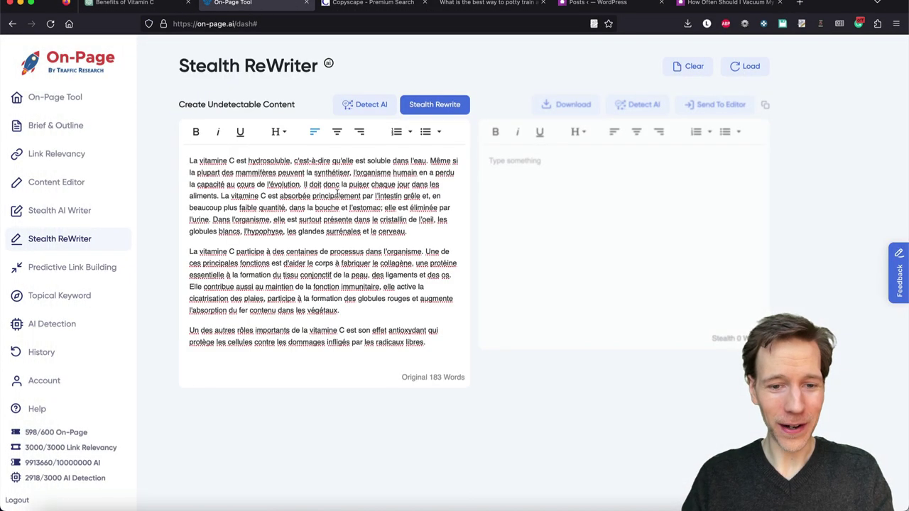
click(445, 105)
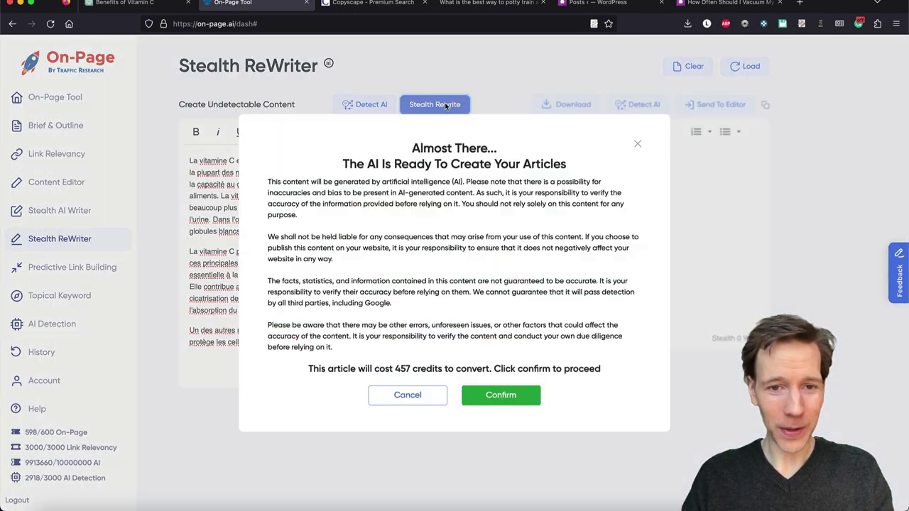
click(497, 395)
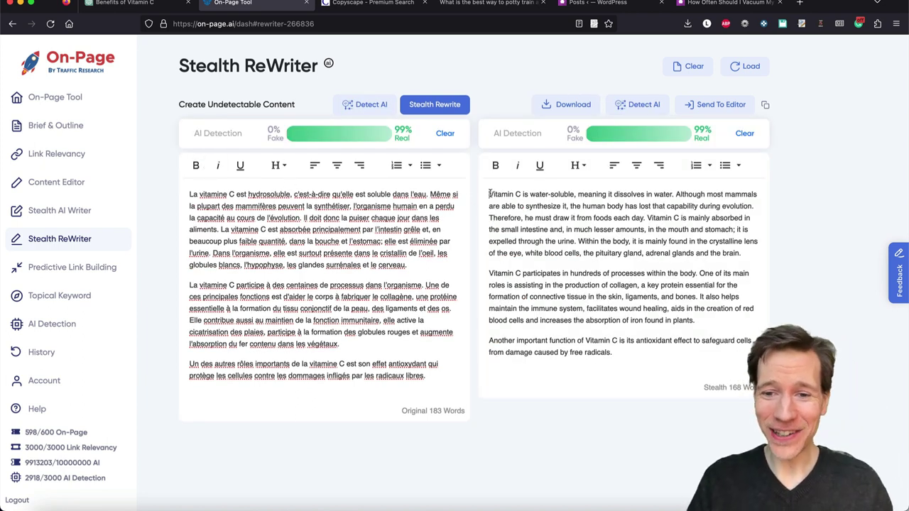
- Compare the rewritten vitamin C paragraphs with the original French paragraphs
drag(490, 195, 739, 265)
click(742, 259)
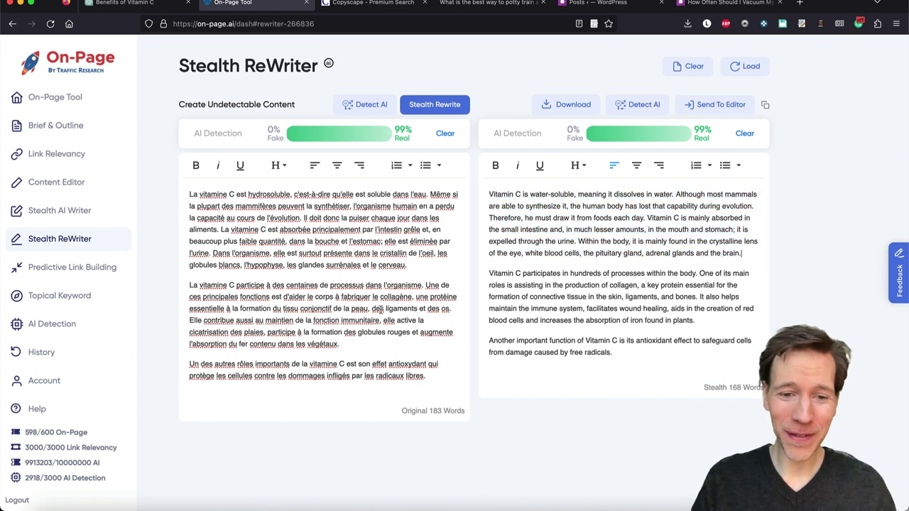
drag(427, 376, 217, 207)
click(217, 207)
drag(492, 195, 639, 358)
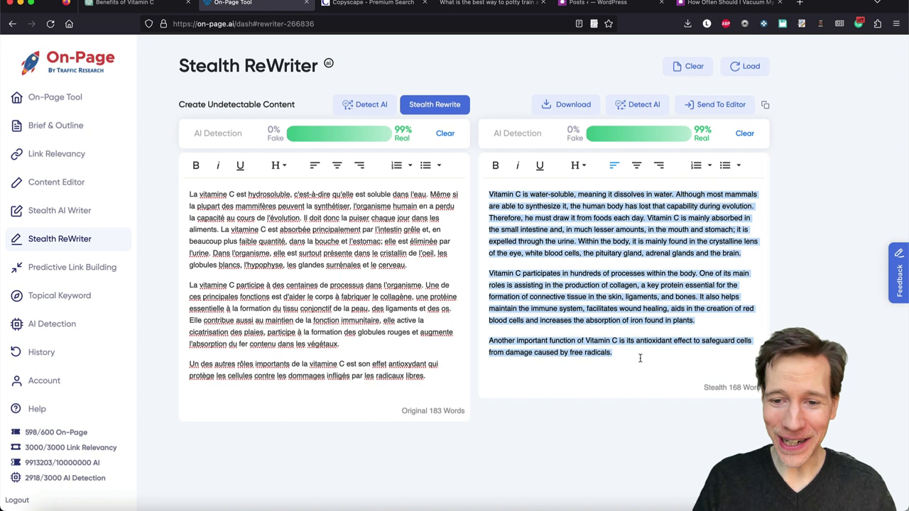
click(580, 433)
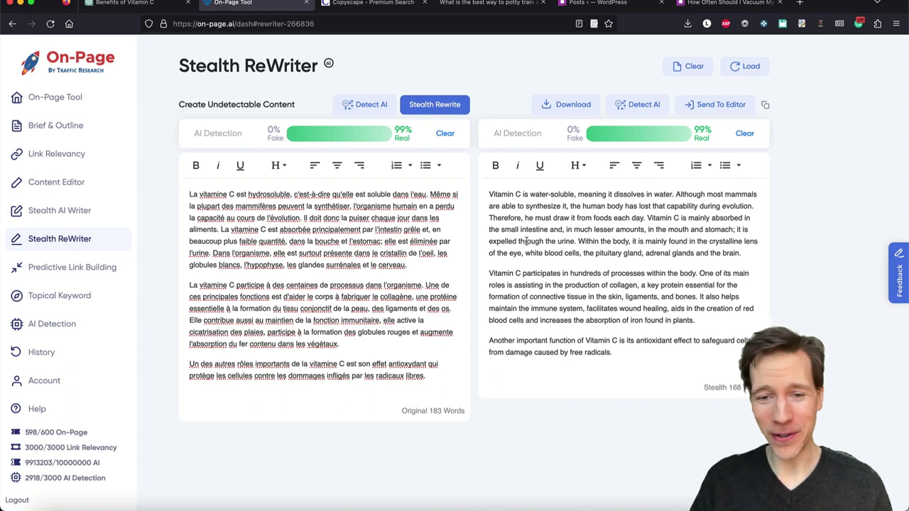
drag(488, 202, 686, 351)
click(564, 418)
- Open Google in a new private browser window and search for "como hacer lentejas"
key(super+shift+p)
text(google)
key(Return)
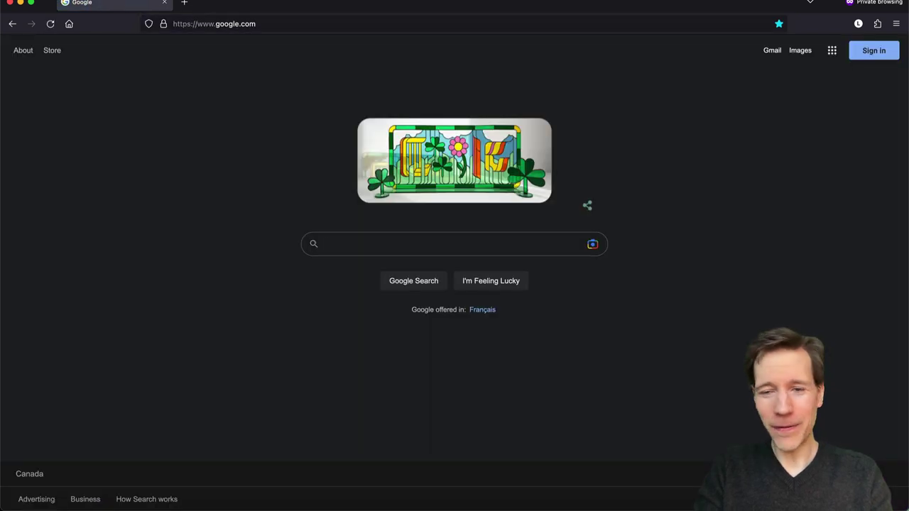
text(como ha)
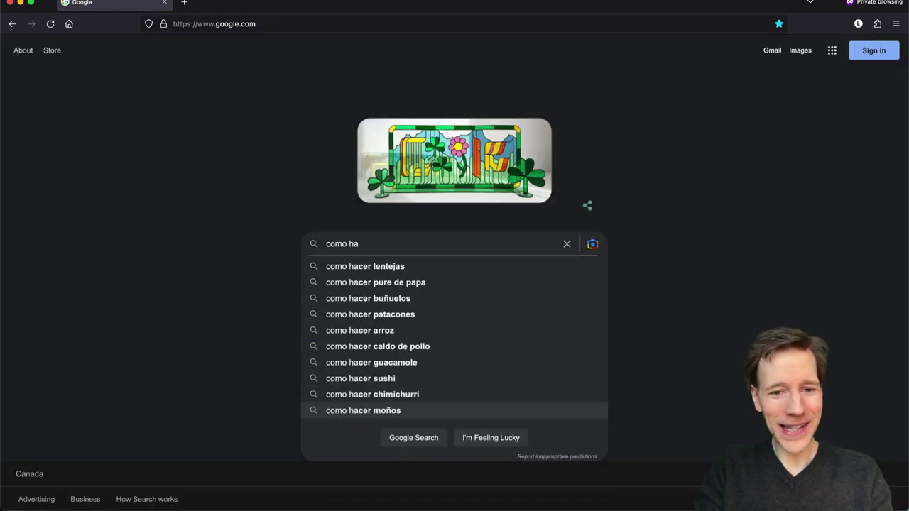
text(cer)
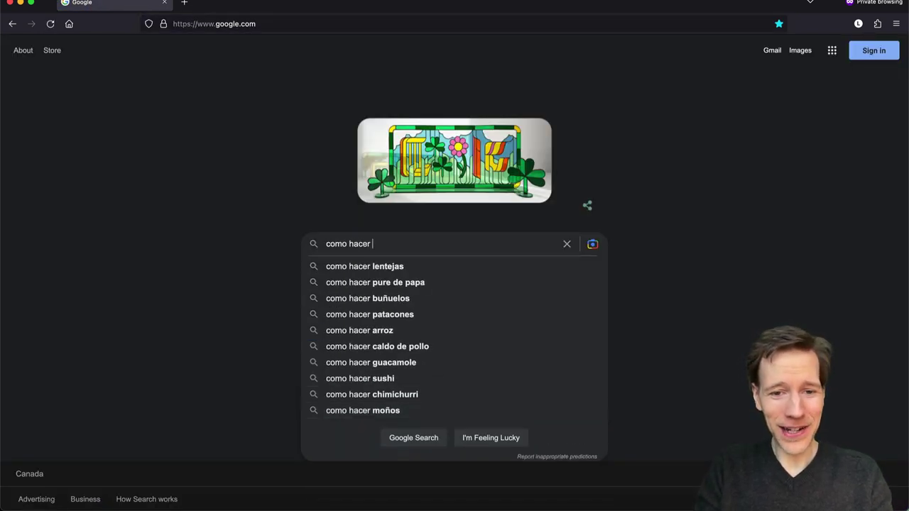
click(507, 269)
- Open the directoalpaladar.com result "Cómo hacer lentejas guisadas" in its own tab and go to the article
scroll(87, 333, down, 3)
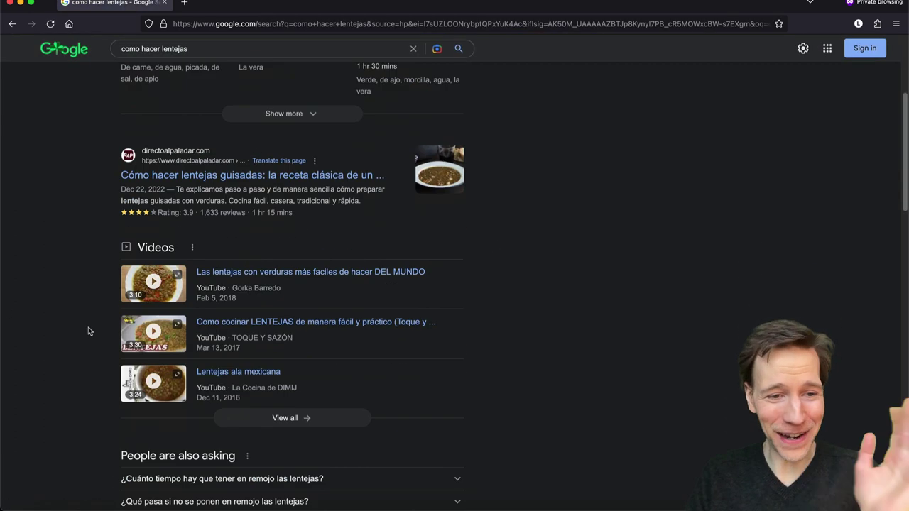
super+click(251, 182)
scroll(66, 340, down, 2)
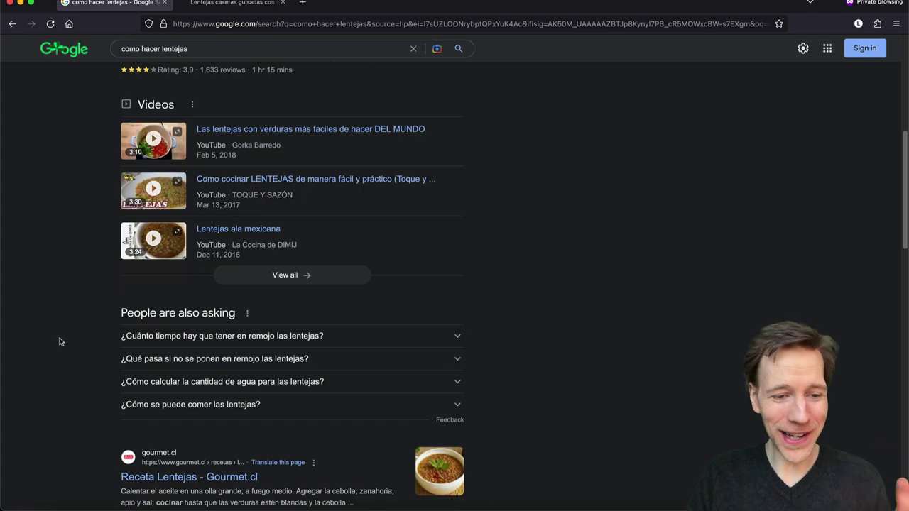
click(230, 3)
scroll(137, 291, down, 6)
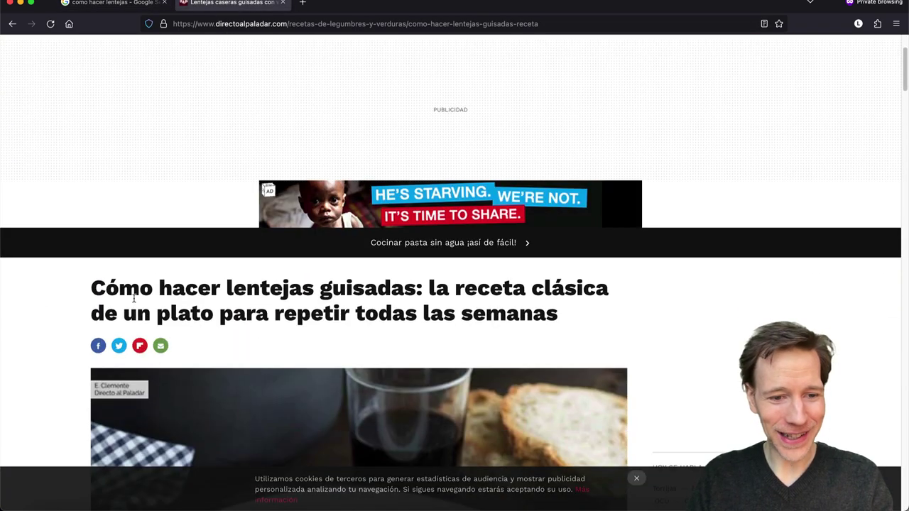
- Copy the lentil recipe from its introductory text through the final instruction "Servimos bien calientes."
scroll(137, 288, down, 5)
drag(175, 223, 265, 360)
scroll(241, 346, down, 15)
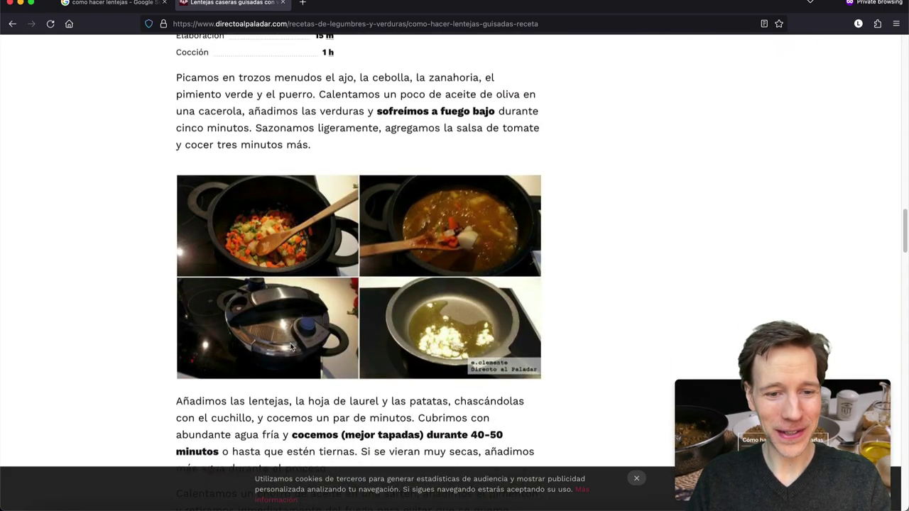
scroll(257, 347, down, 2)
shift+click(408, 424)
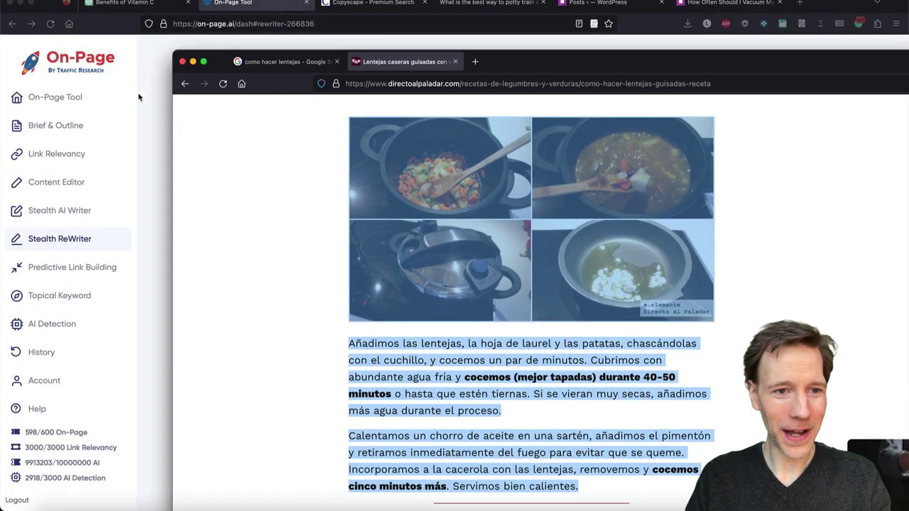
- Clear the vitamin C texts from Stealth ReWriter and paste the Spanish lentil recipe as the original
click(146, 96)
click(686, 67)
click(359, 194)
key(super+v)
- Delete the "Ingredientes" heading, ingredient list and recipe details between the introduction and the cooking instructions
drag(281, 231, 184, 155)
scroll(206, 231, up, 3)
scroll(206, 245, up, 5)
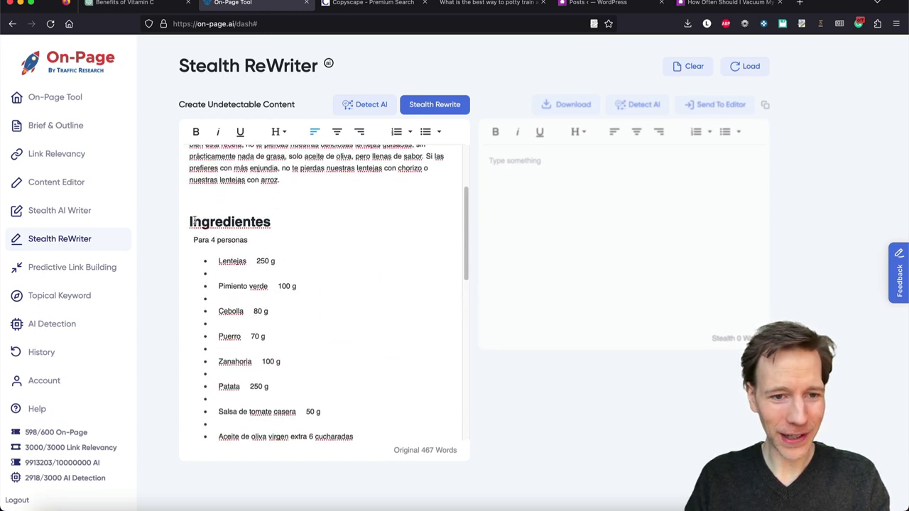
shift+click(190, 222)
key(BackSpace)
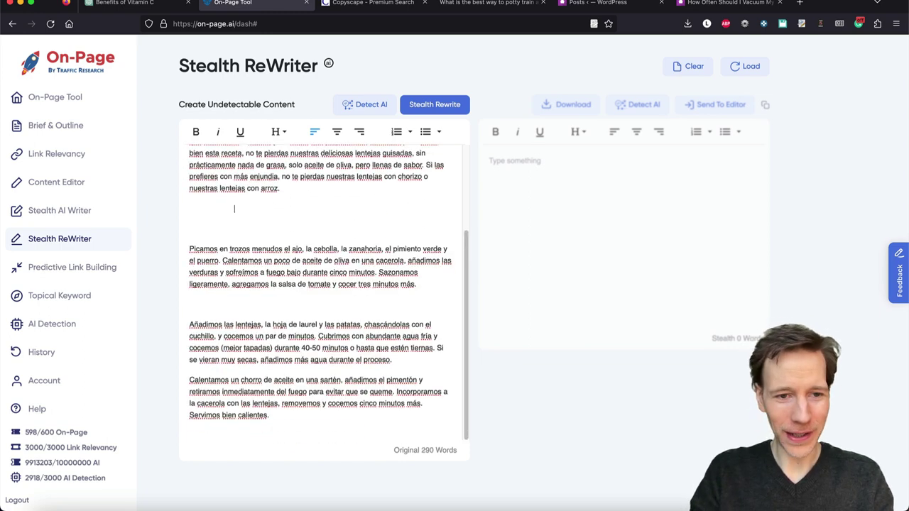
- Remove the leftover blank lines before and after the "Picamos en trozos menudos" paragraph of the Spanish lentil recipe
drag(200, 228, 189, 228)
key(BackSpace)
key(BackSpace)
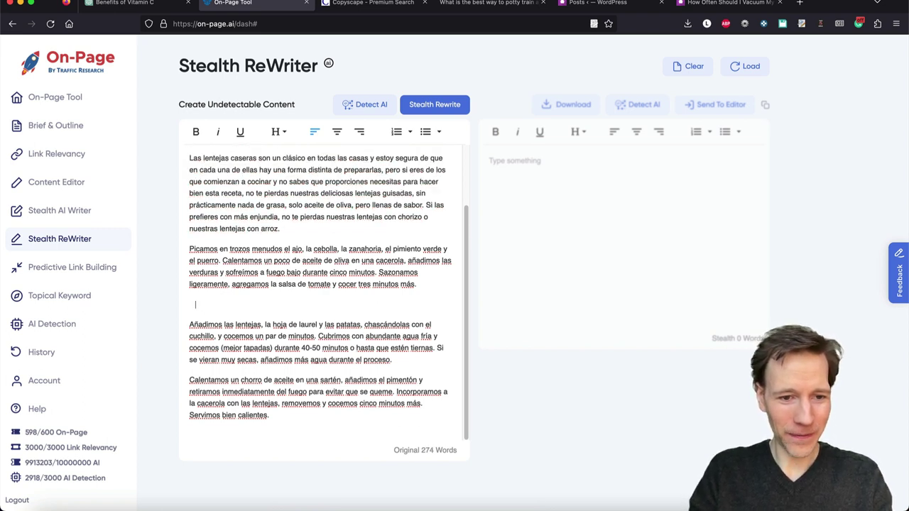
key(BackSpace)
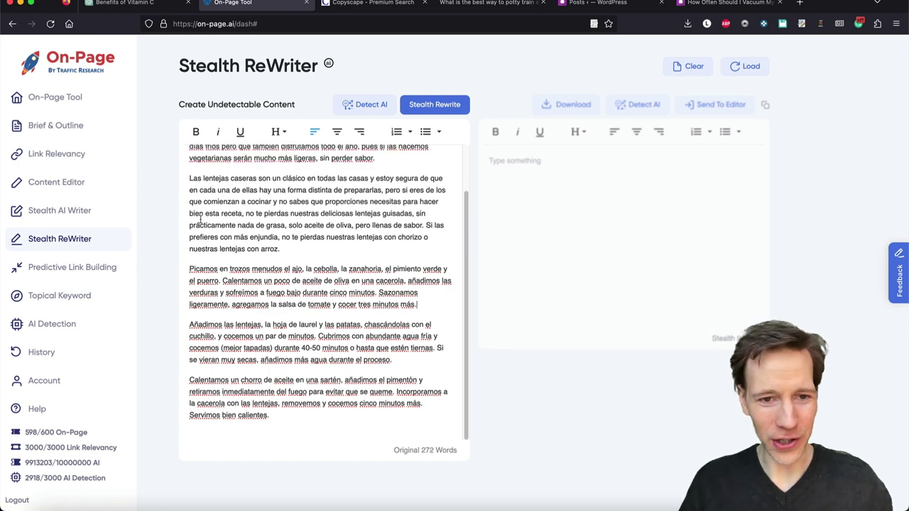
- Run Stealth Rewrite on the trimmed Spanish recipe and accept the credit cost of the conversion
scroll(201, 220, up, 5)
click(430, 106)
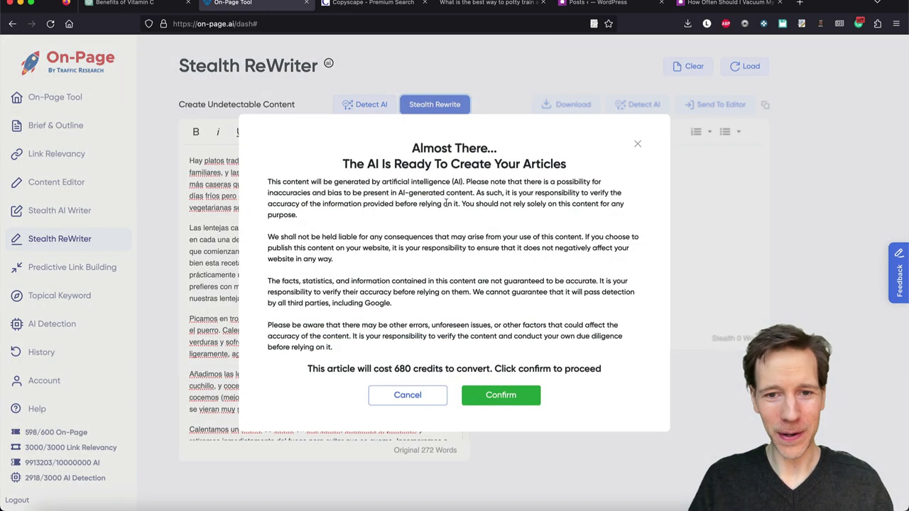
click(505, 396)
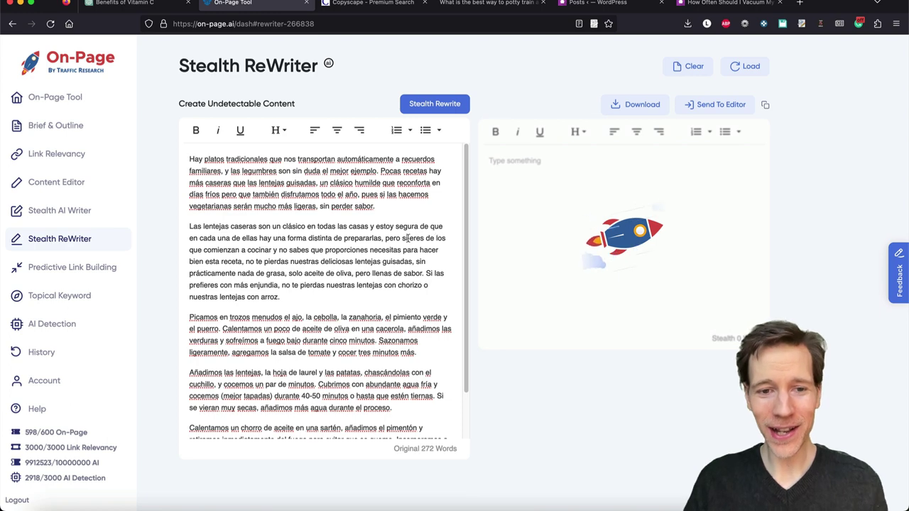
scroll(459, 228, down, 3)
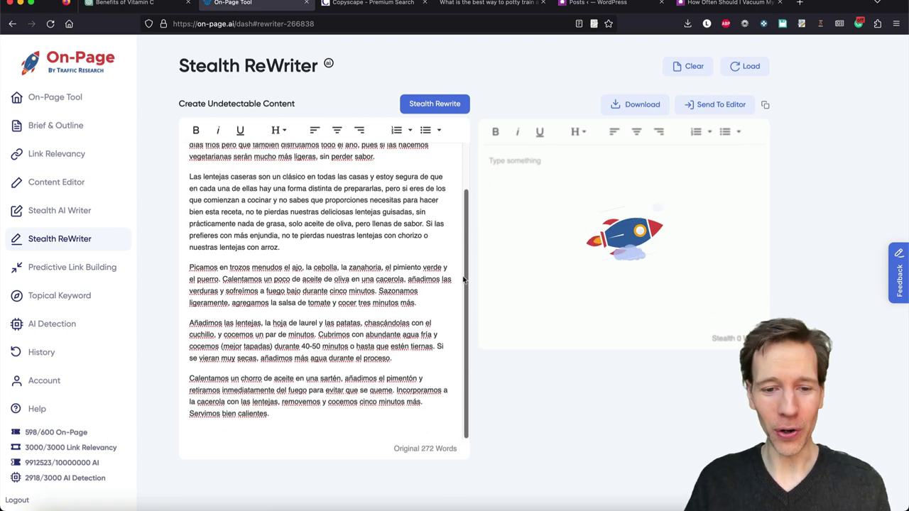
scroll(461, 226, up, 2)
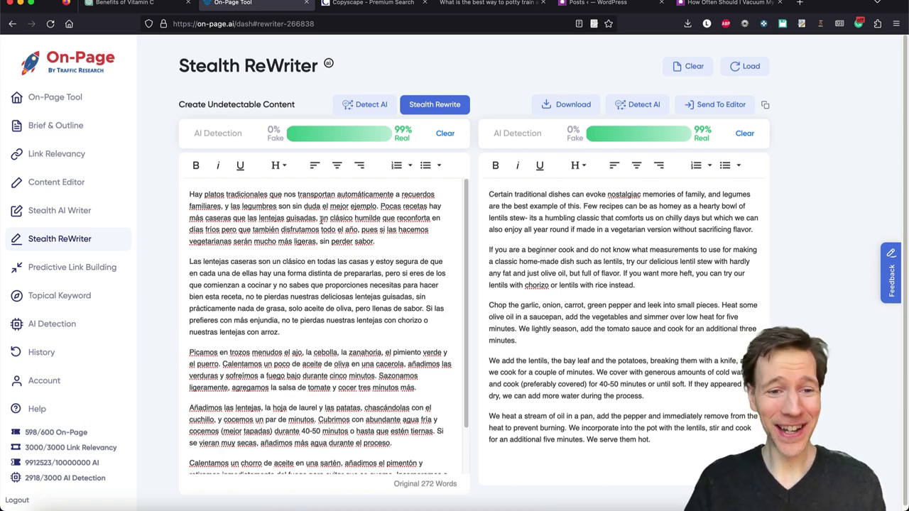
- Compare the Spanish recipe's paragraphs with the English rewrite and clear both texts from Stealth ReWriter
drag(389, 242, 149, 182)
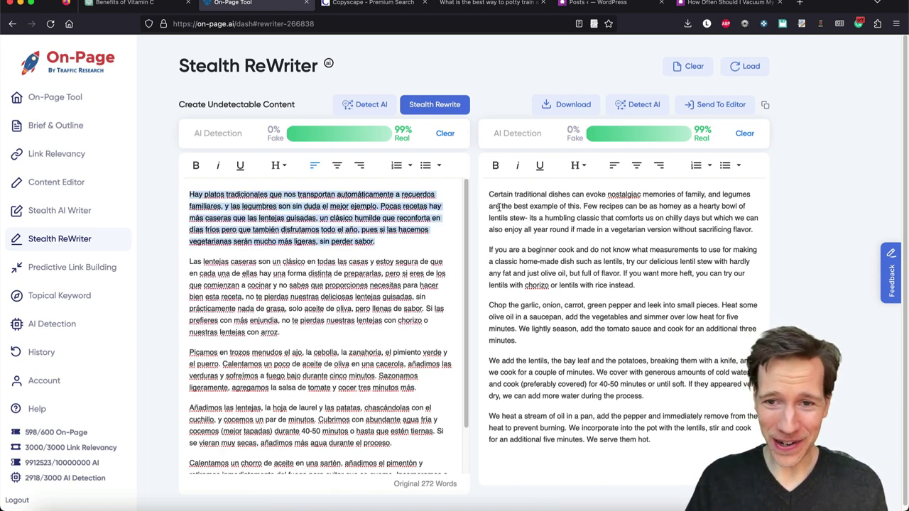
drag(489, 194, 664, 357)
scroll(611, 352, down, 1)
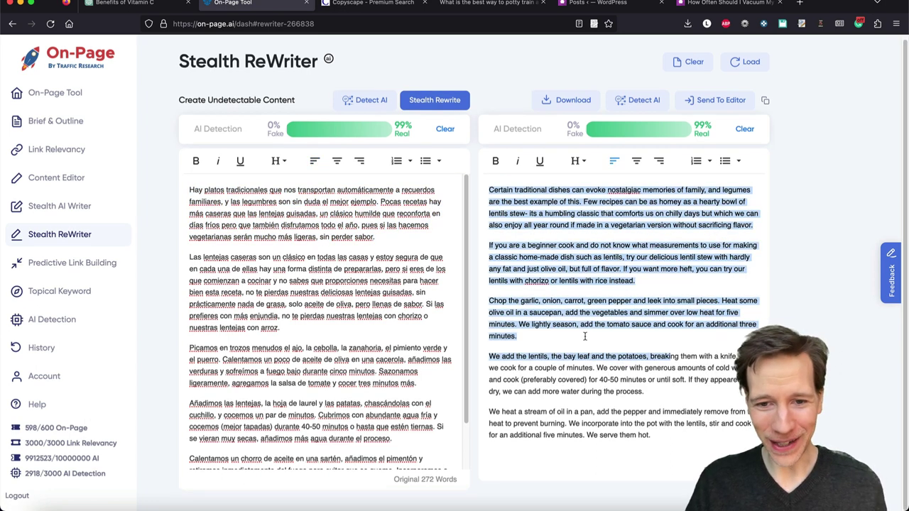
click(533, 324)
drag(492, 300, 618, 316)
click(618, 316)
drag(521, 337, 480, 250)
click(571, 279)
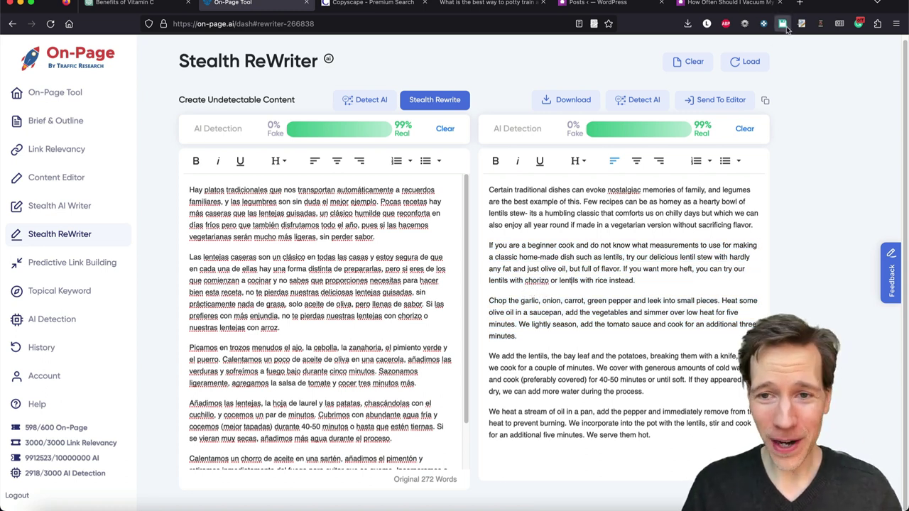
click(692, 66)
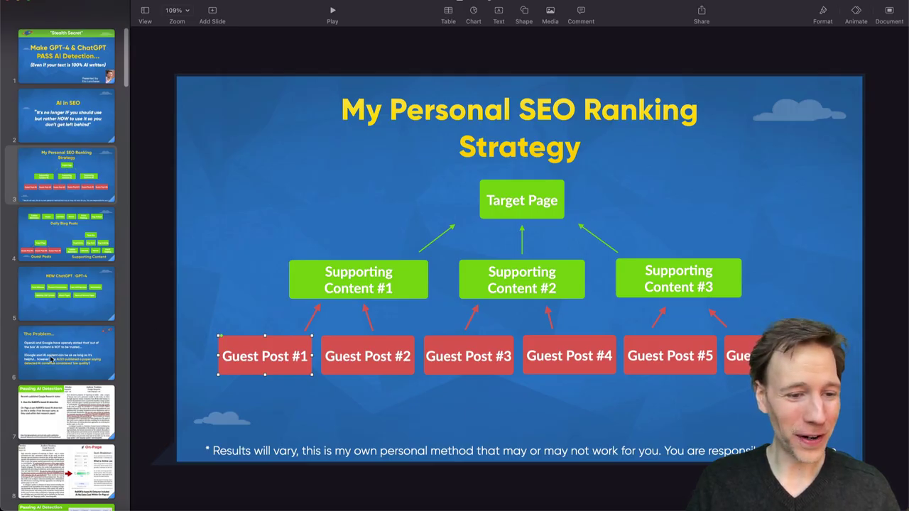
- Switch to the Keynote presentation and review the feature values and total on the "All Stealth Writer Plans Include Full On-Page" slide
scroll(51, 360, down, 10)
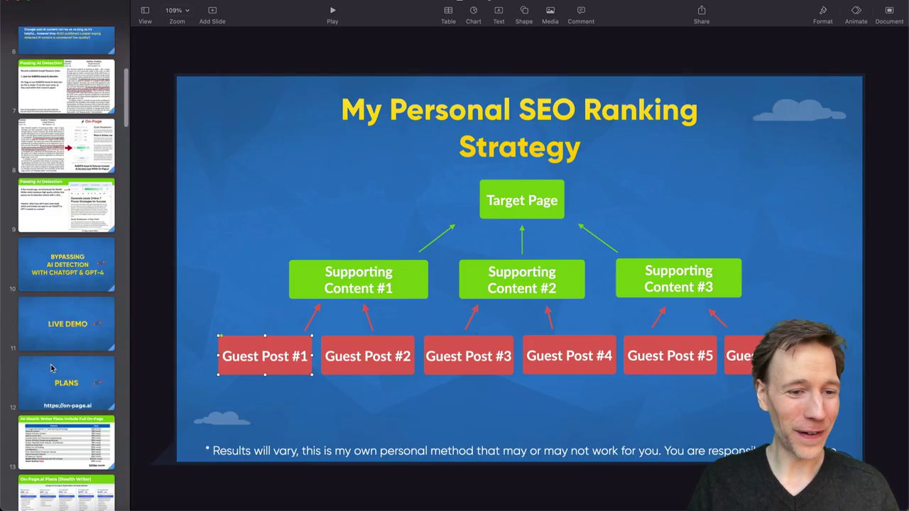
click(71, 426)
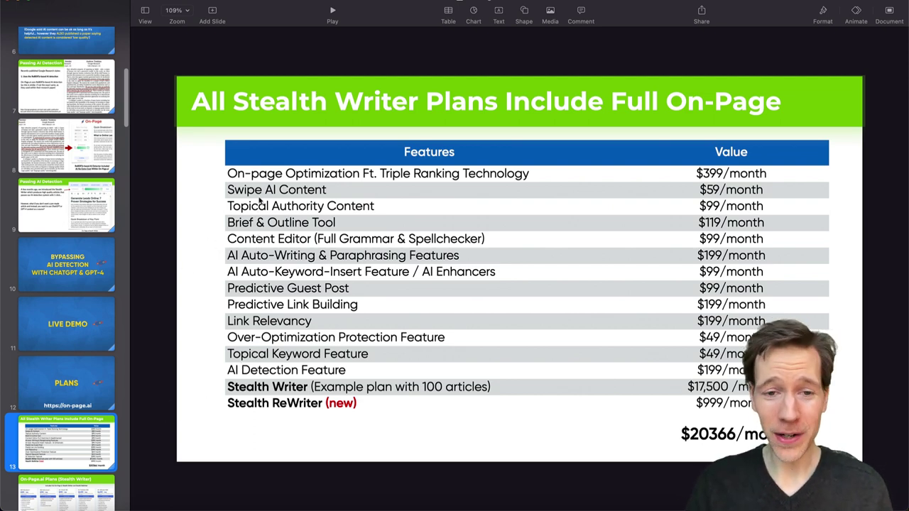
click(695, 178)
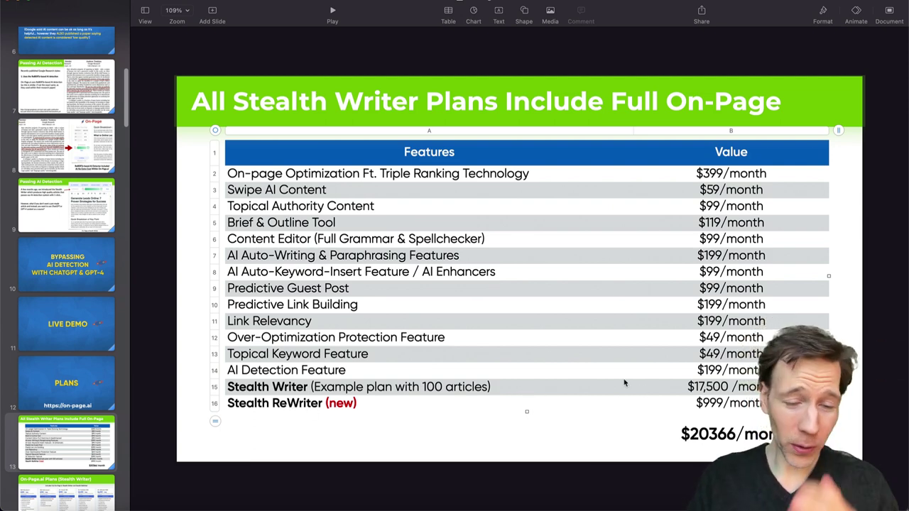
click(701, 438)
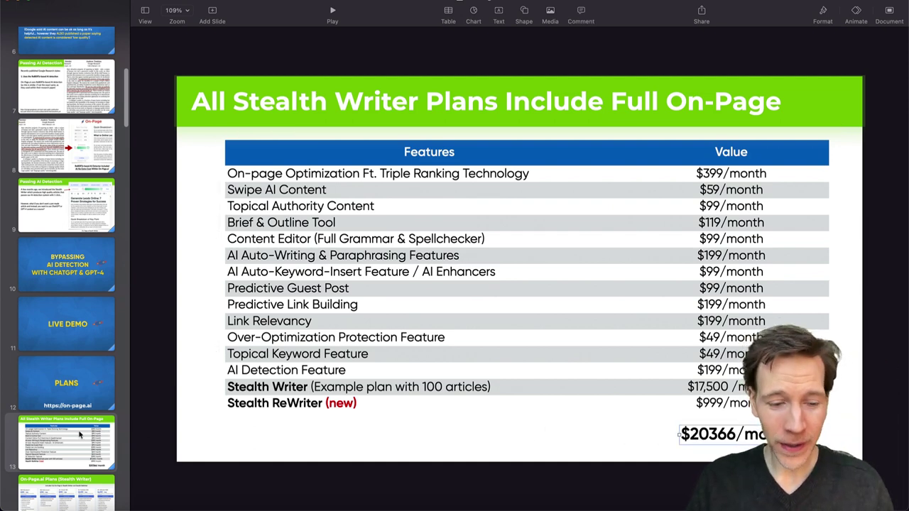
- View the regular-price "On-Page.ai Plans (Stealth Writer)" slide, followed by the discounted version on slide 15
scroll(61, 456, down, 1)
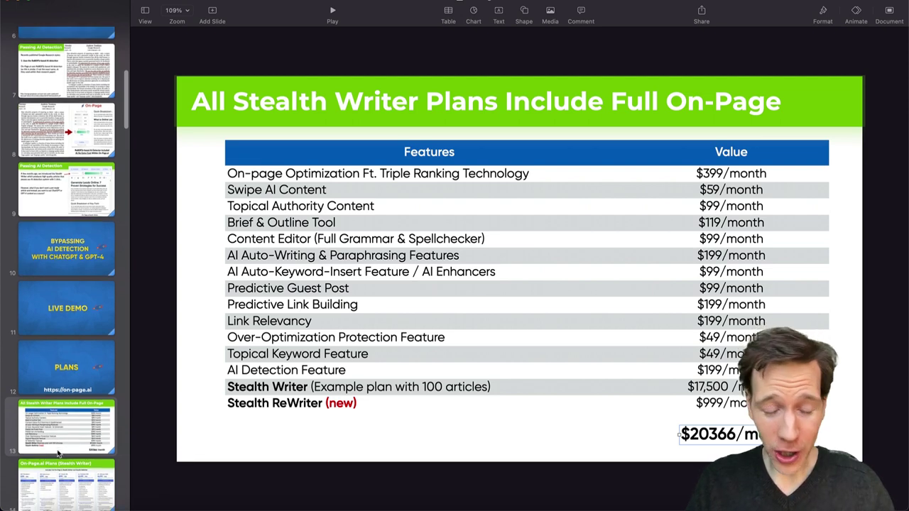
click(64, 470)
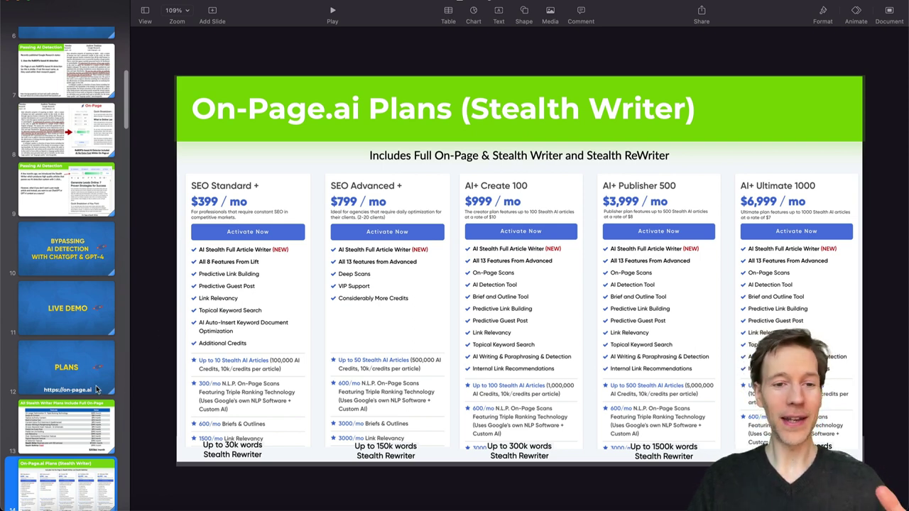
scroll(80, 388, down, 3)
click(79, 415)
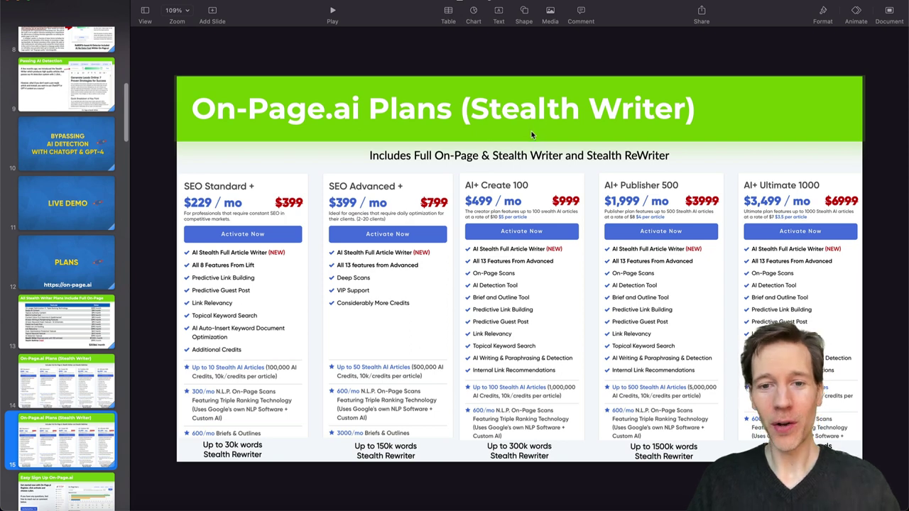
- Point out the "Stealth ReWriter" part of the line describing what all plans include
click(513, 156)
double_click(510, 156)
drag(583, 155, 667, 155)
click(668, 155)
click(159, 204)
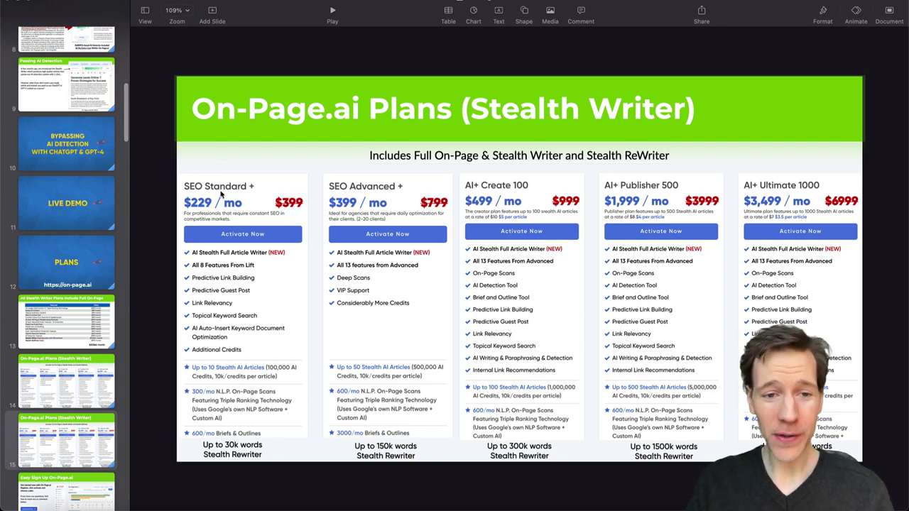
- Highlight the Stealth Rewriter word allowance beneath the SEO Standard + plan
click(235, 453)
click(235, 454)
drag(265, 455, 209, 446)
click(209, 446)
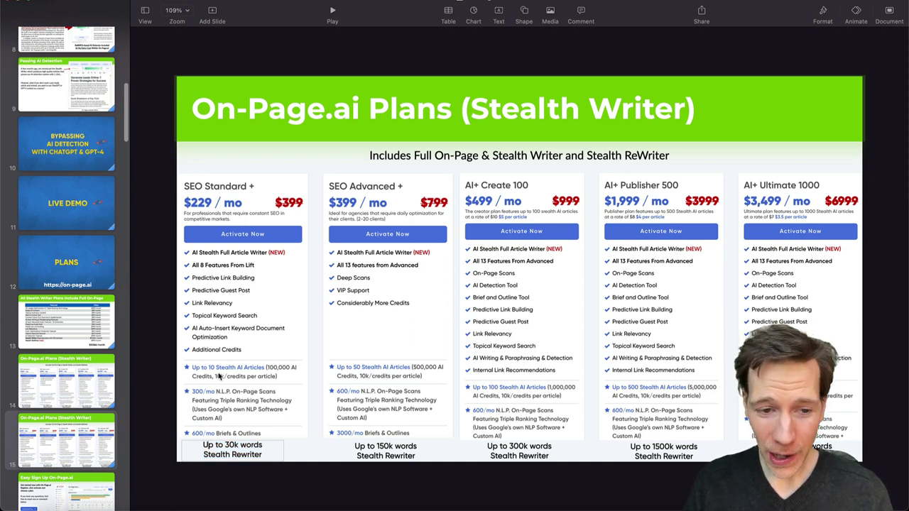
drag(260, 455, 199, 444)
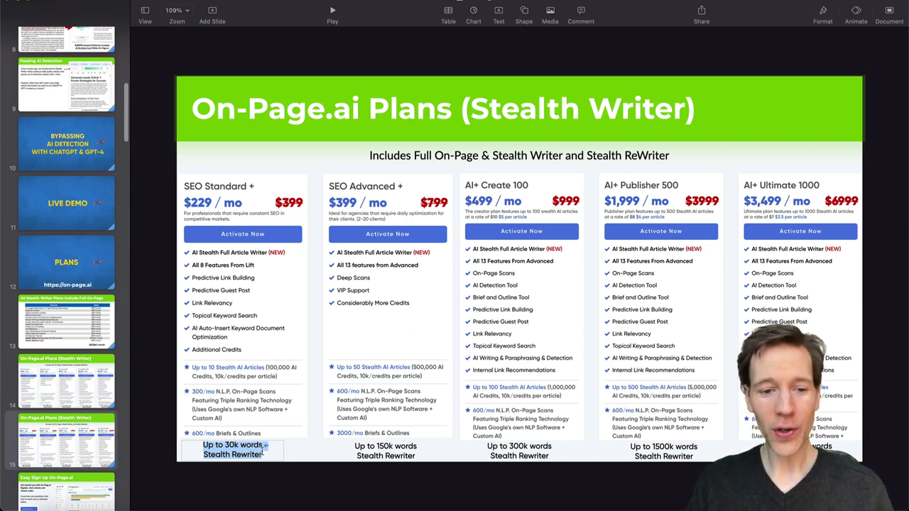
drag(261, 459, 204, 445)
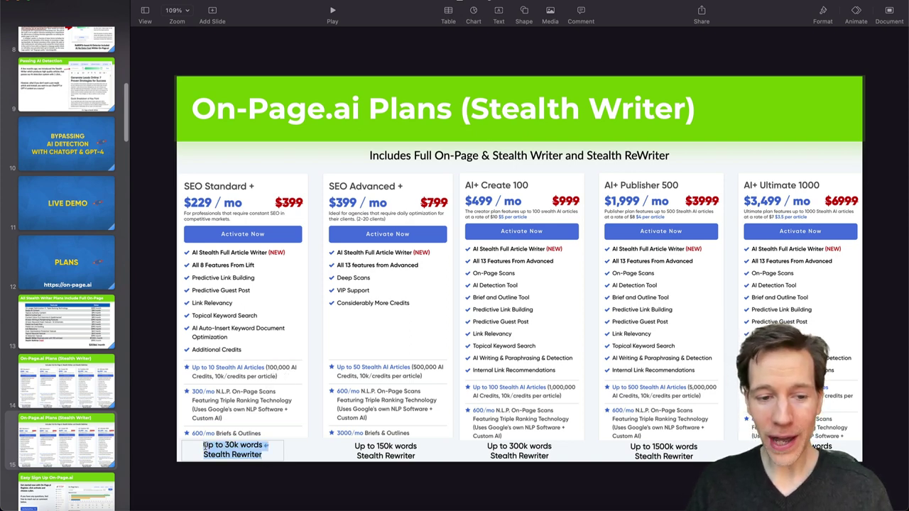
click(334, 480)
- Point out the Stealth Rewriter word allowances beneath the AI+ Create 100, AI+ Publisher 500 and AI+ Ultimate 1000 plans
click(520, 203)
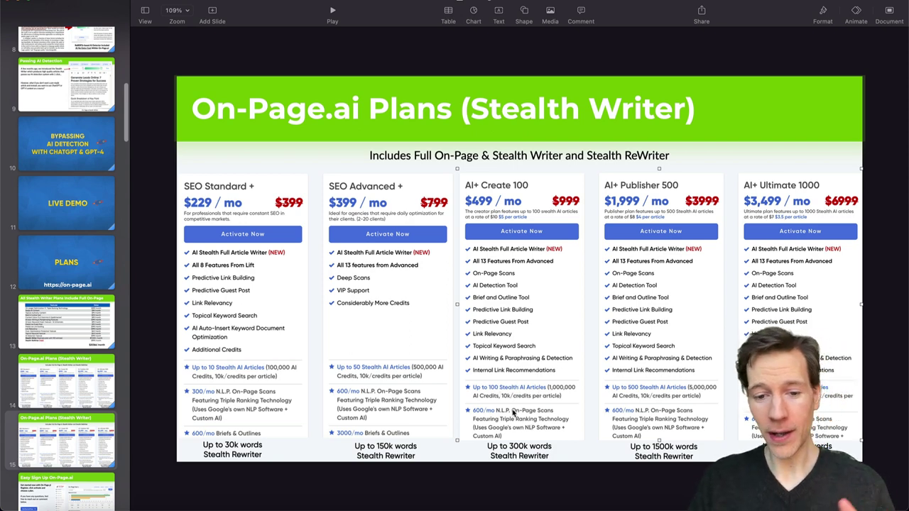
click(516, 455)
double_click(519, 448)
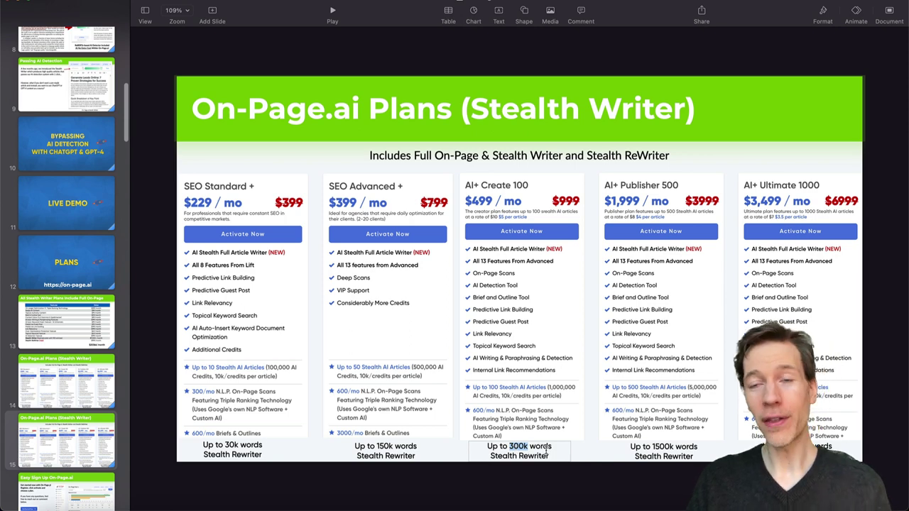
drag(545, 450, 487, 446)
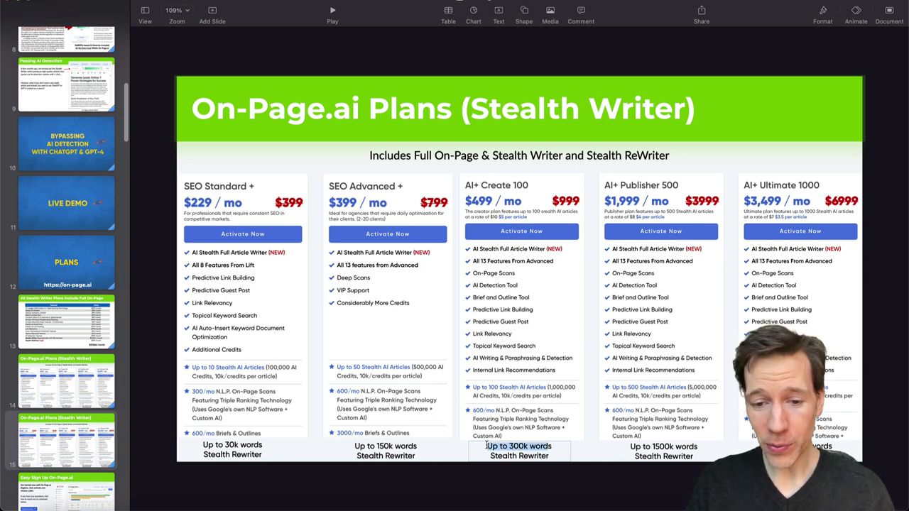
click(655, 455)
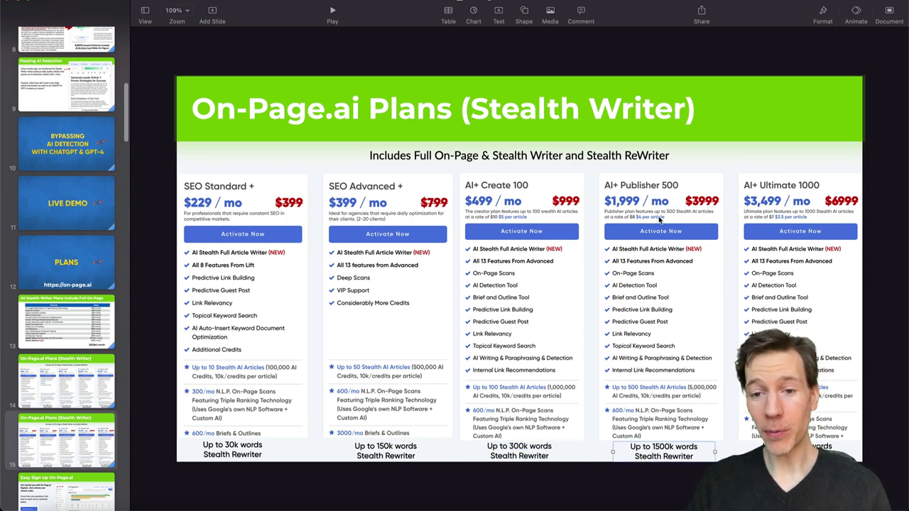
click(817, 448)
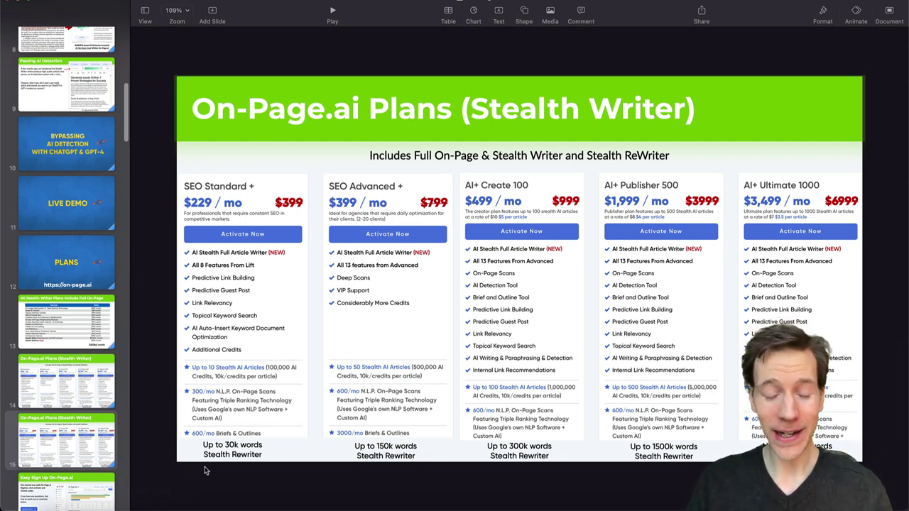
- Switch back to On-Page in the browser and open the account's plan selection page
click(122, 505)
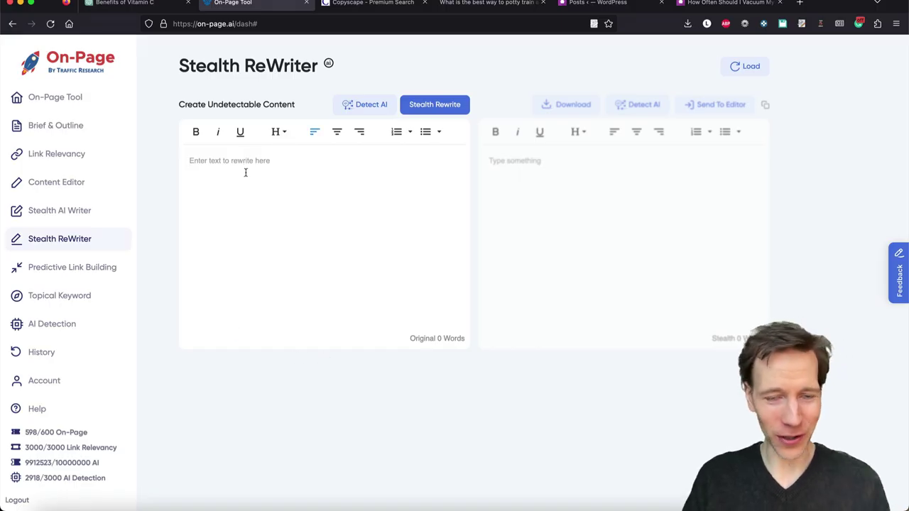
click(313, 254)
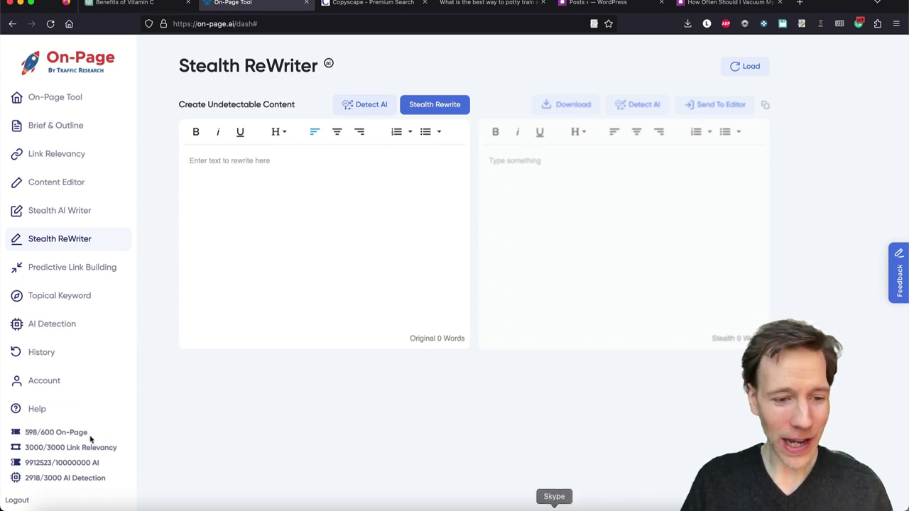
click(55, 381)
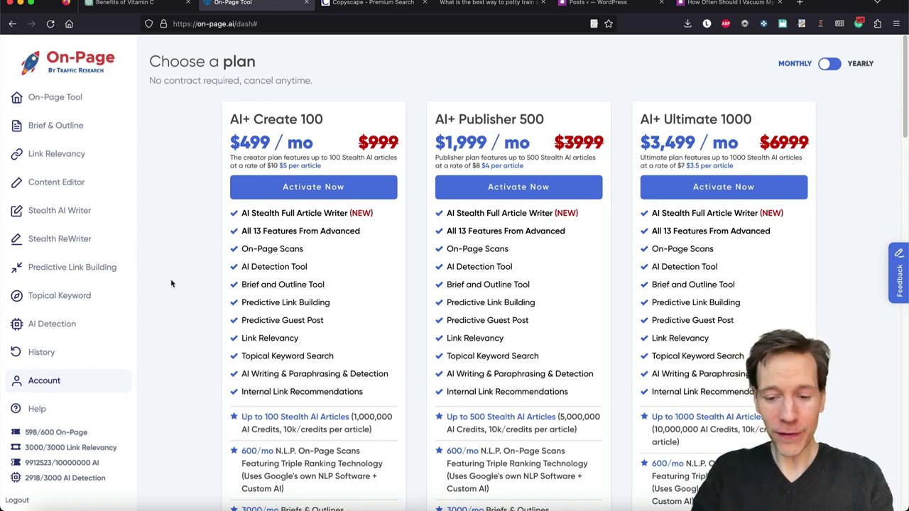
- Open on-page.ai in a new private browser window and go to its sign-up page
key(super+shift+p)
text(on-page.ai)
key(Return)
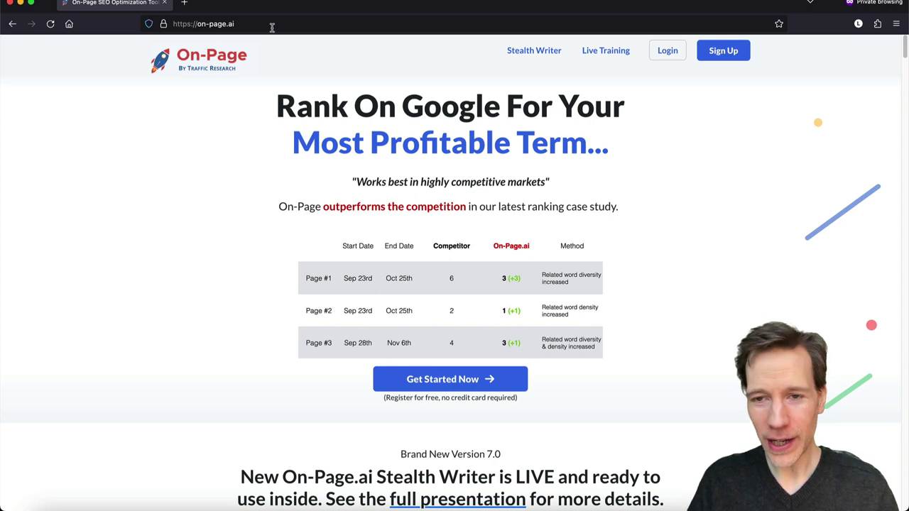
click(731, 50)
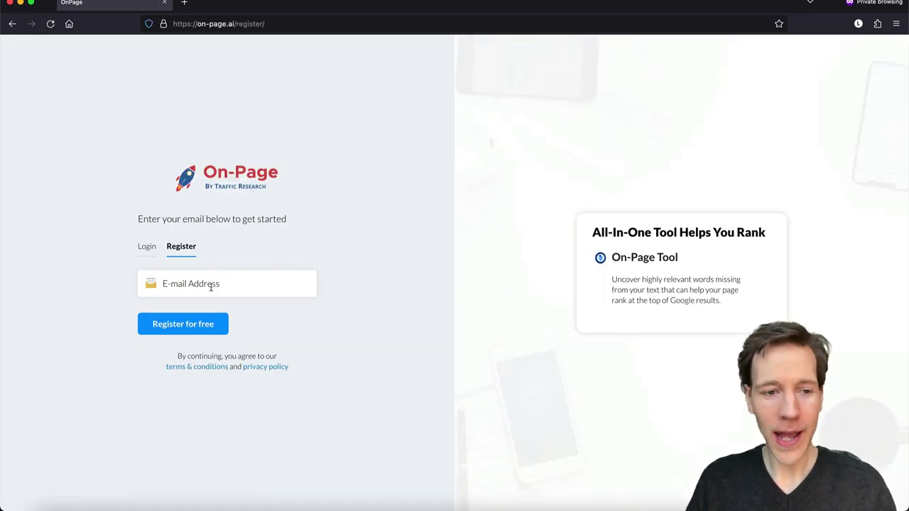
- Choose login instead of registration and sign in with a saved account's e-mail and password
click(147, 247)
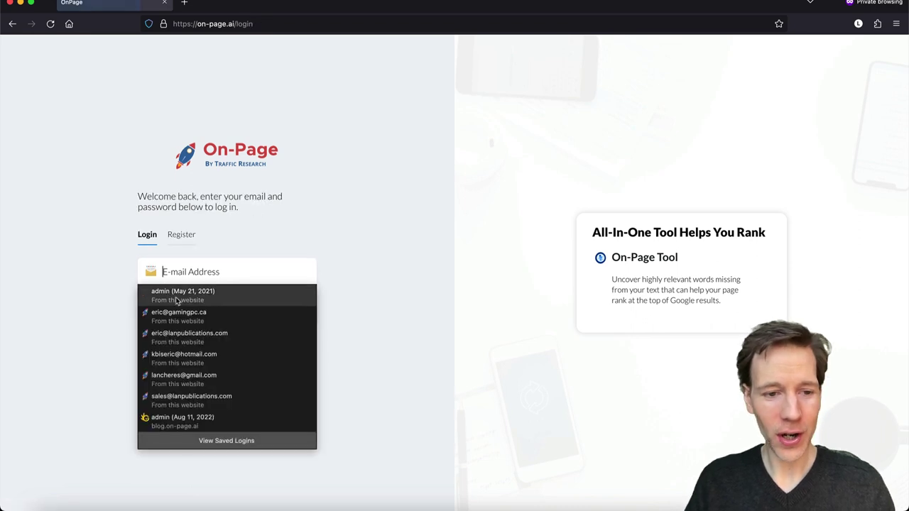
click(182, 374)
click(163, 353)
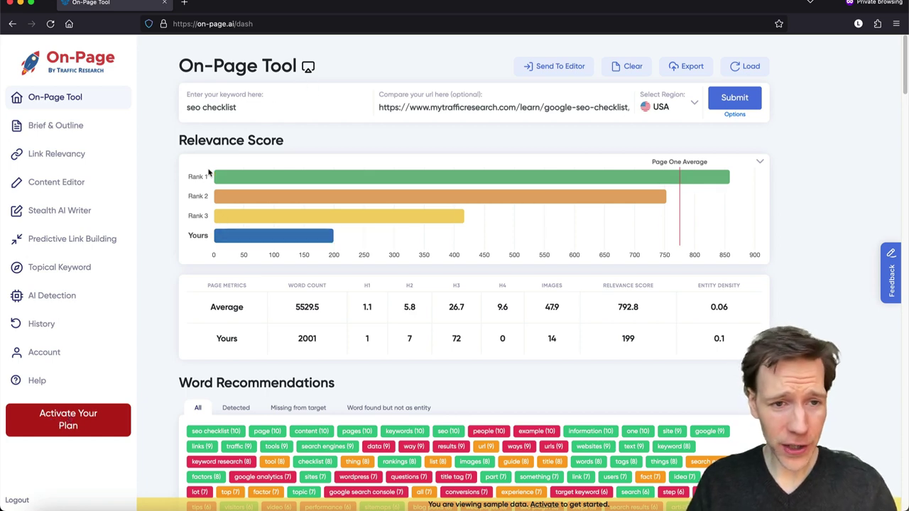
- Open the plan activation page and browse from the AI+ plans to the SEO Lite, SEO Standard + and SEO Advanced + plans
click(62, 424)
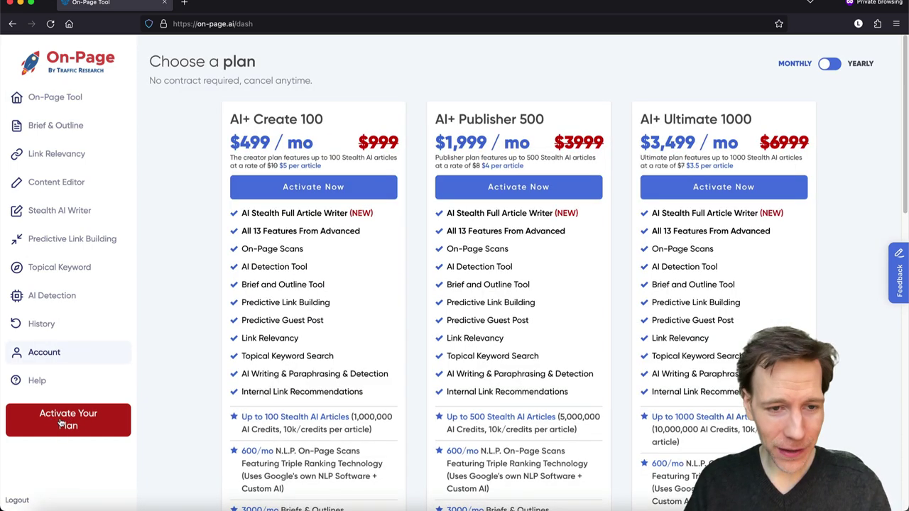
scroll(163, 327, down, 8)
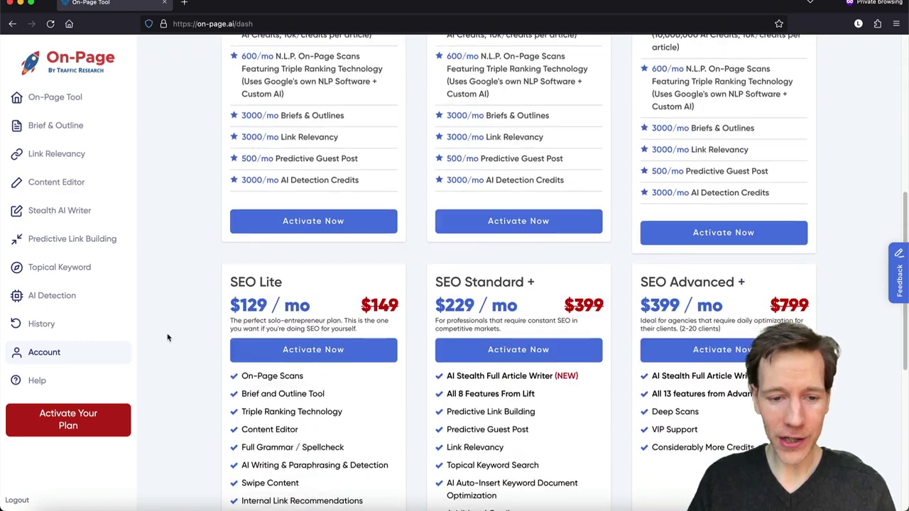
- Compare the AI+ plans with the SEO plans, pointing out the names SEO Standard + and SEO Advanced +
scroll(162, 327, up, 8)
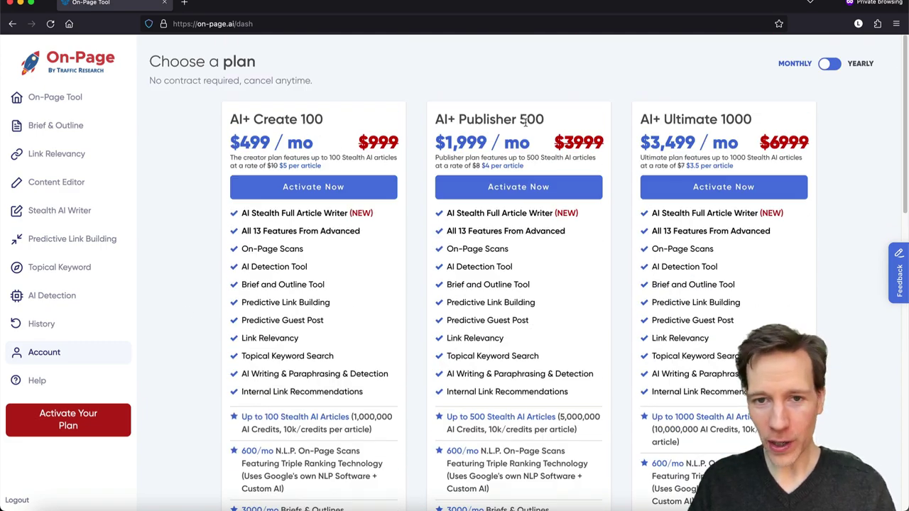
scroll(356, 357, down, 6)
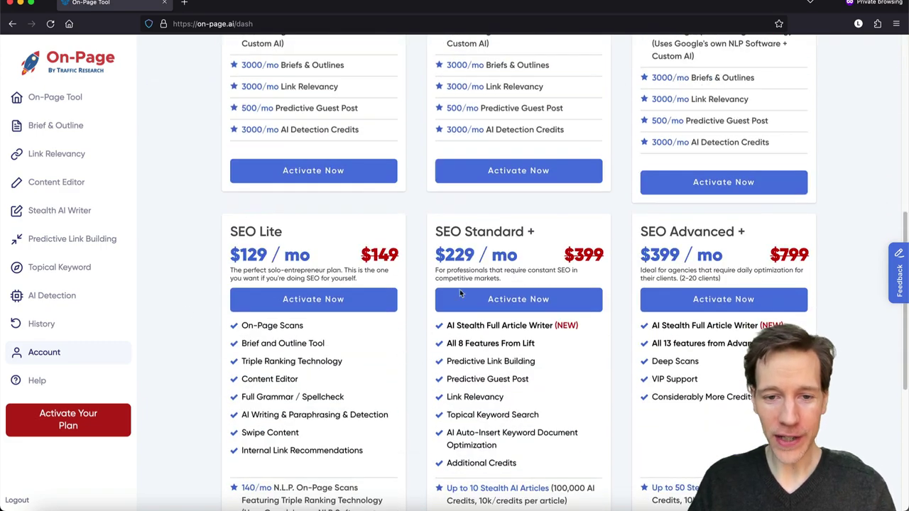
drag(448, 237, 554, 234)
click(536, 235)
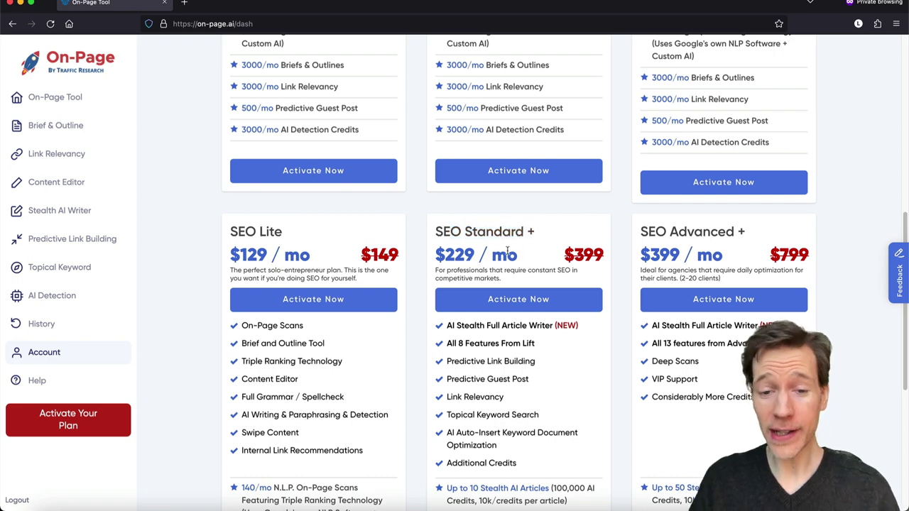
scroll(504, 248, down, 3)
scroll(460, 191, up, 2)
drag(441, 164, 532, 164)
drag(634, 165, 724, 164)
click(270, 207)
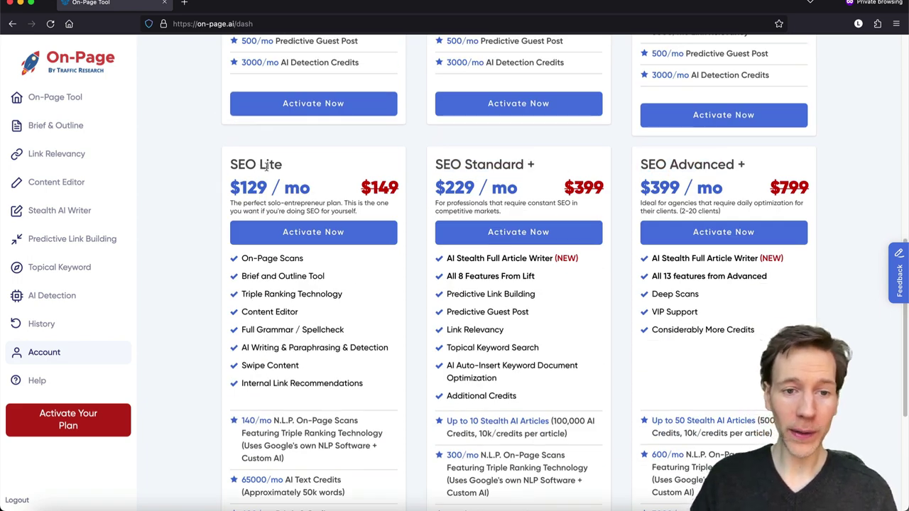
- Highlight the plan names SEO Lite, SEO Standard + and SEO Advanced + one after another
drag(283, 164, 235, 168)
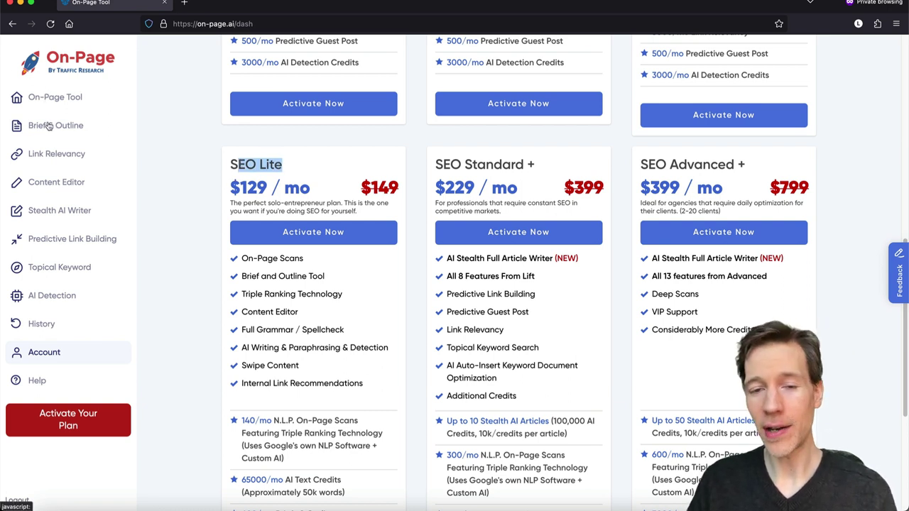
click(299, 171)
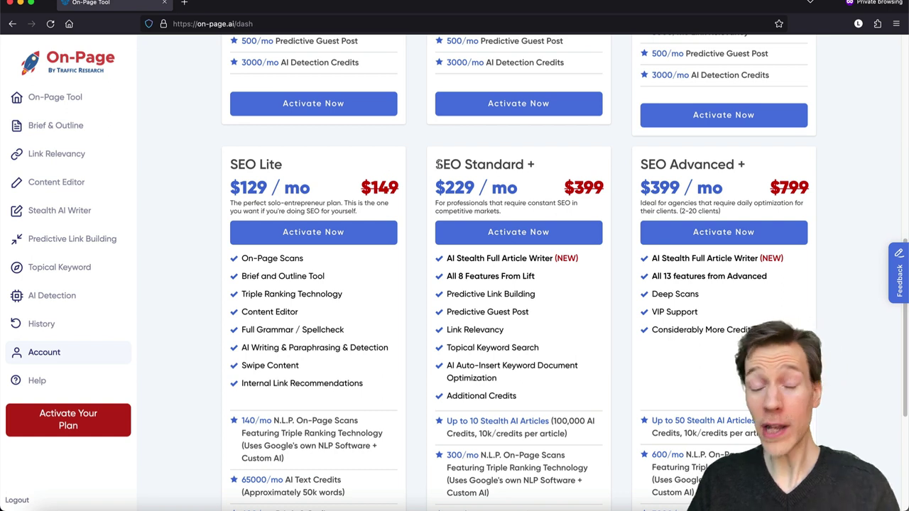
drag(436, 164, 535, 164)
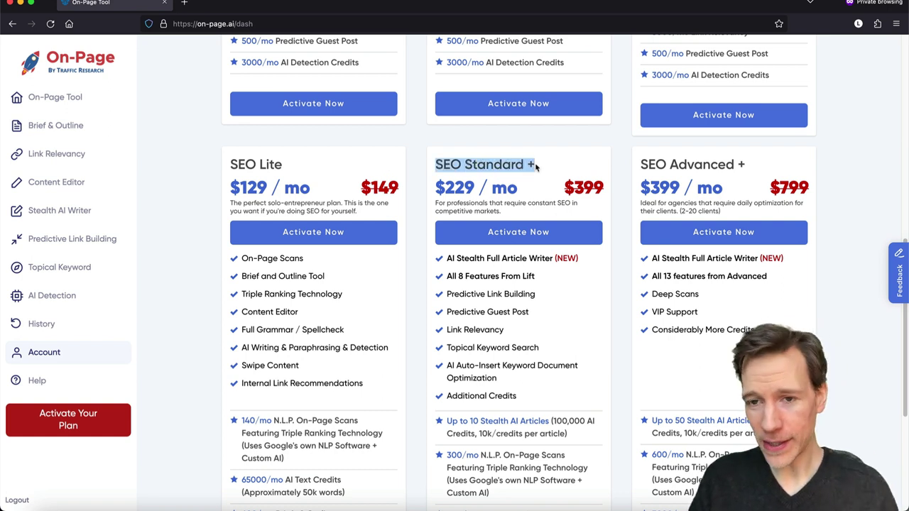
drag(651, 166, 745, 164)
click(732, 164)
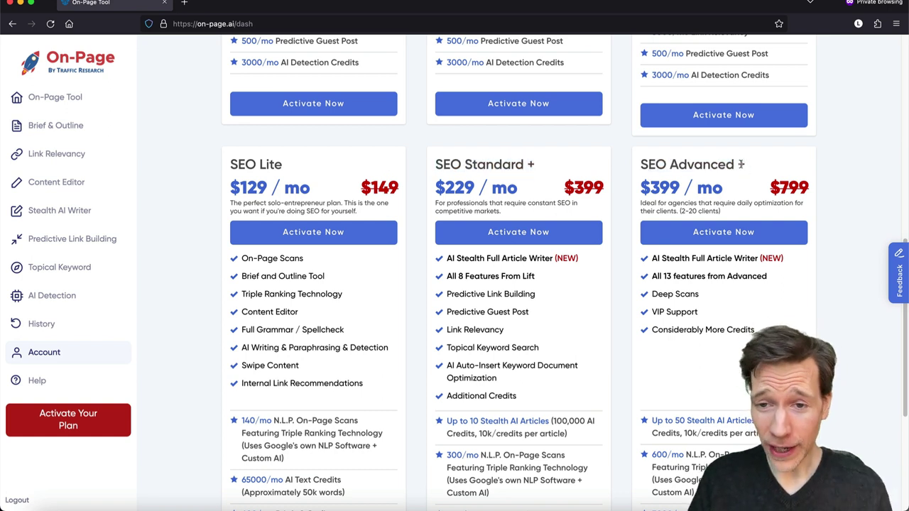
- Go back to the AI+ plans, highlight the AI+ Create 100 plan name and clear the highlight
scroll(426, 199, up, 5)
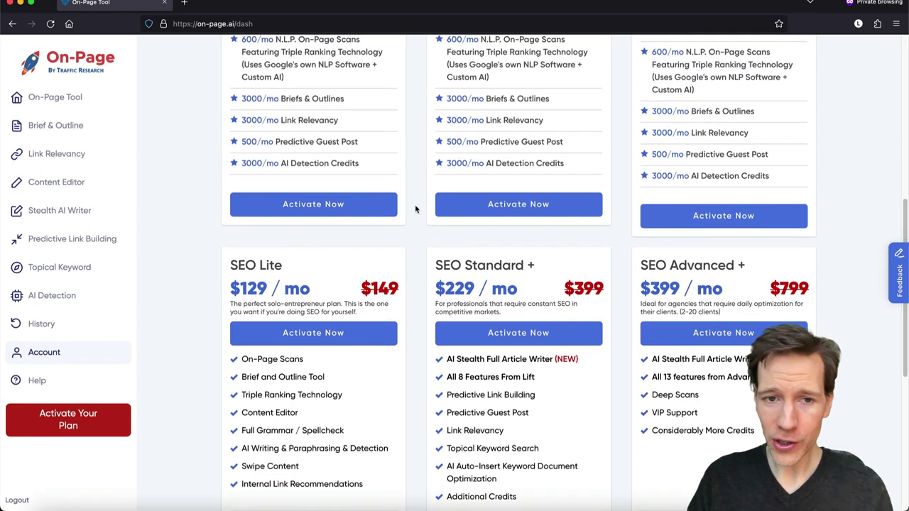
scroll(441, 176, up, 9)
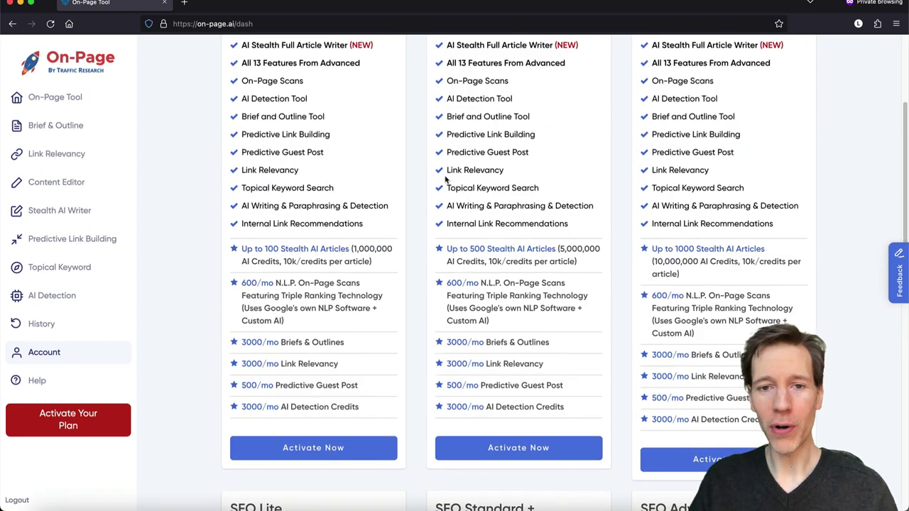
drag(325, 122, 230, 120)
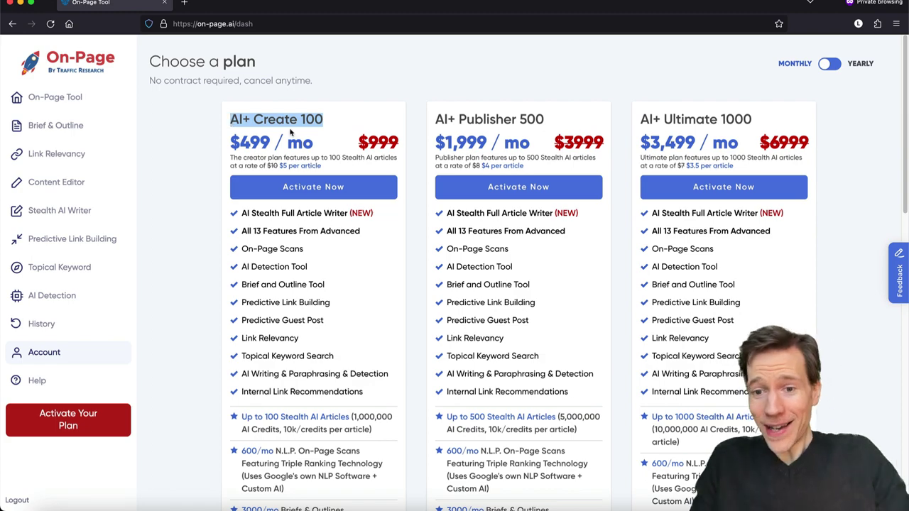
scroll(372, 204, down, 8)
scroll(402, 244, up, 8)
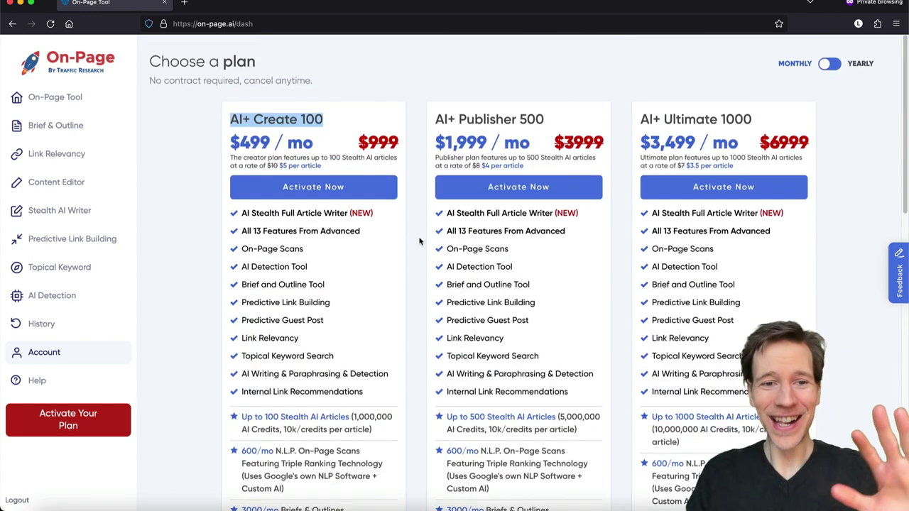
click(409, 161)
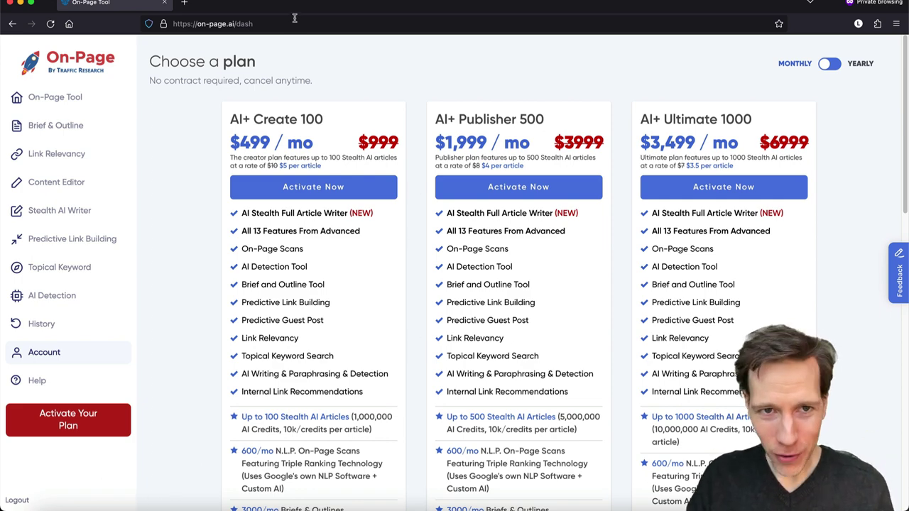
- Leave the private browser window for the main one and open On-Page's Stealth ReWriter there
drag(299, 15, 583, 44)
click(197, 157)
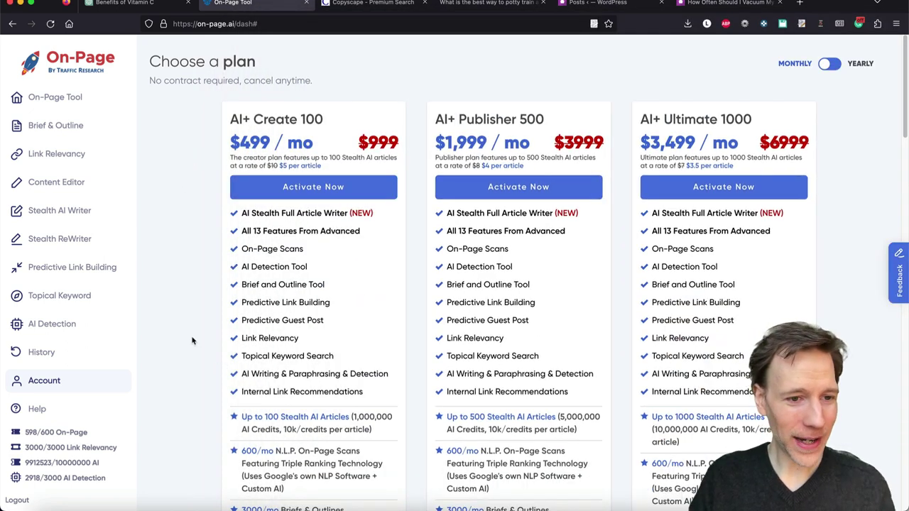
click(73, 242)
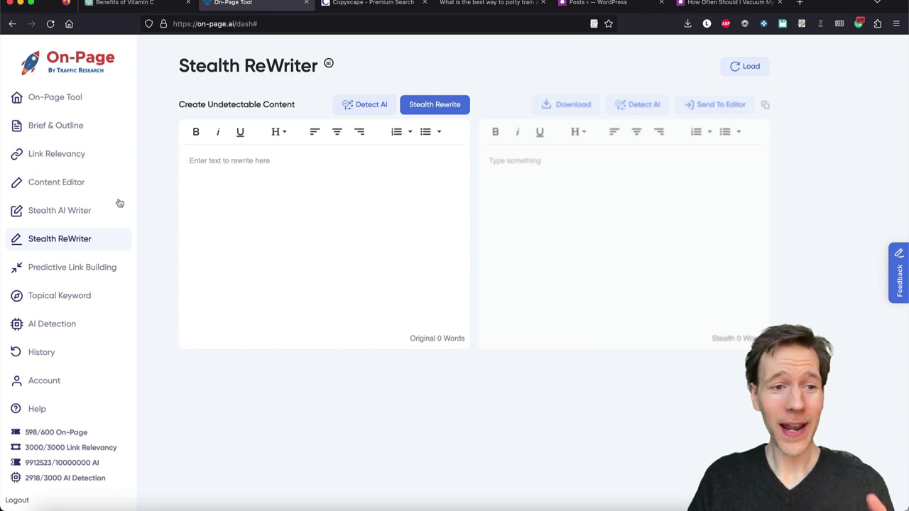
click(74, 100)
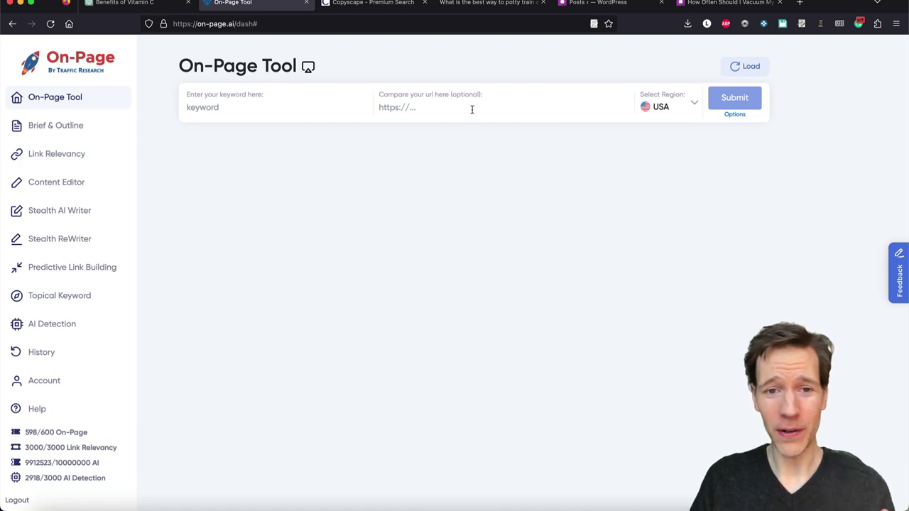
click(739, 67)
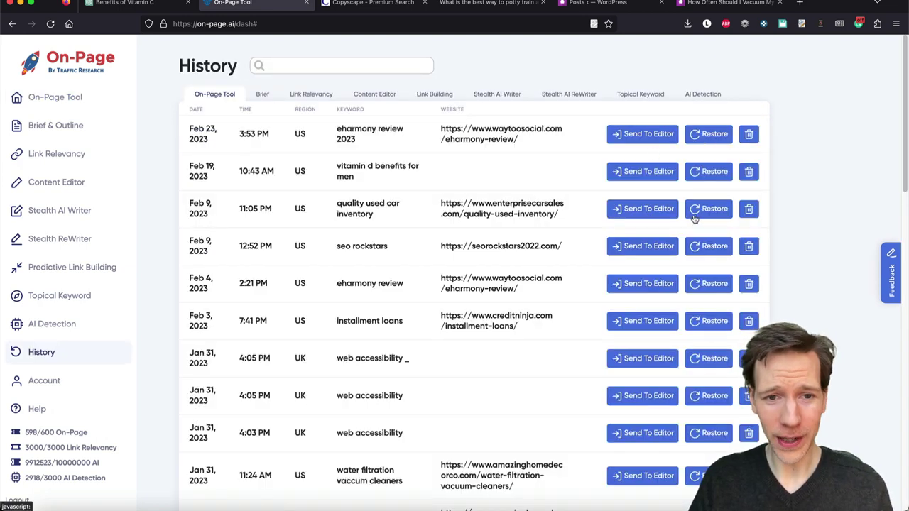
click(705, 245)
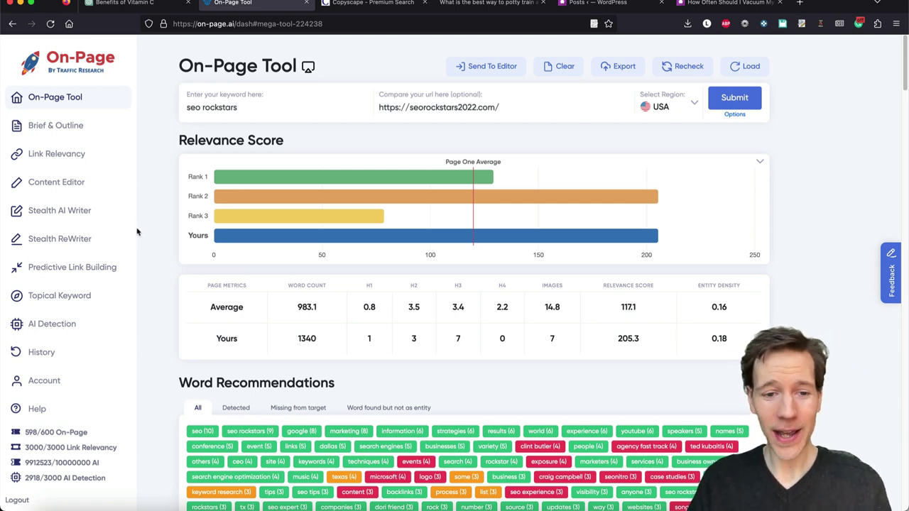
- Examine the scan's relevance score, word recommendations, over-optimization protection and page classification sections
scroll(136, 232, down, 1)
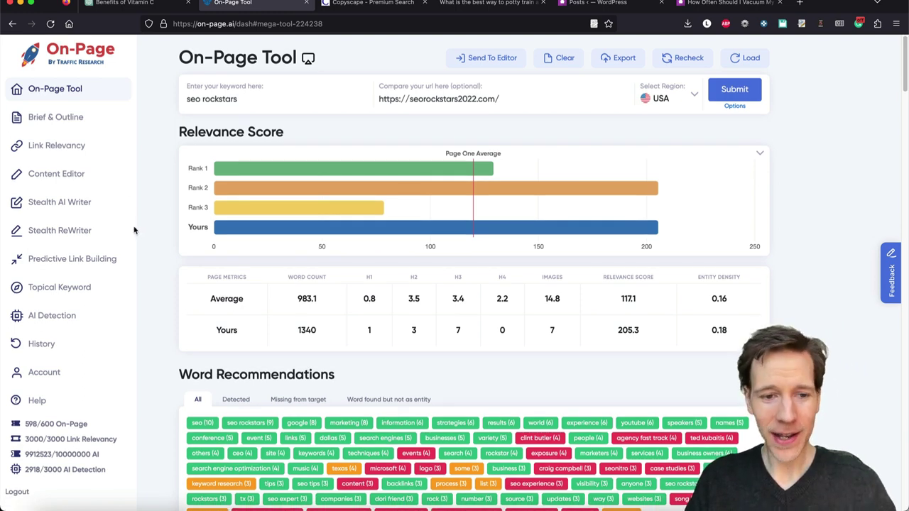
scroll(134, 233, down, 6)
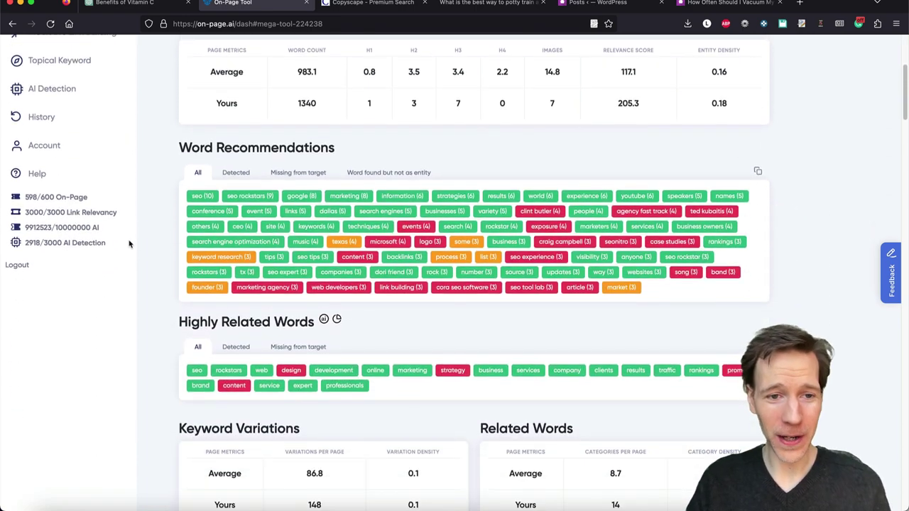
scroll(134, 237, up, 6)
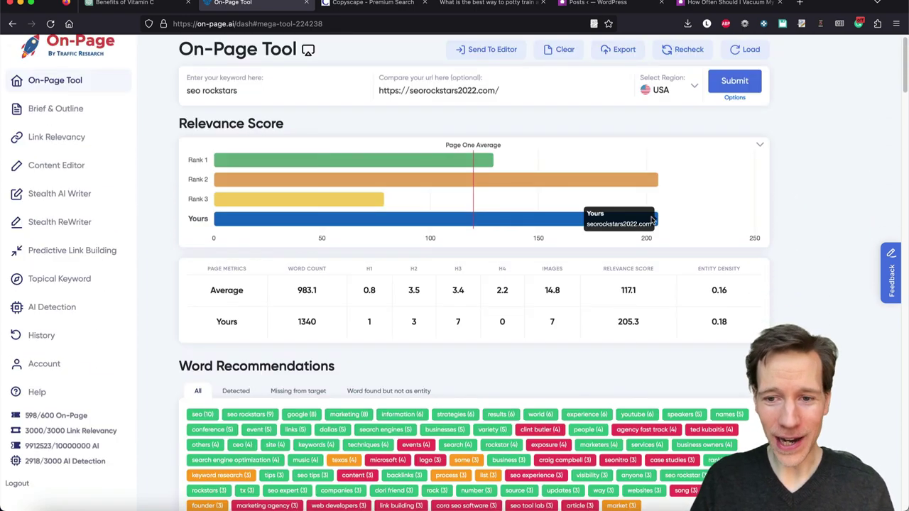
scroll(142, 259, down, 15)
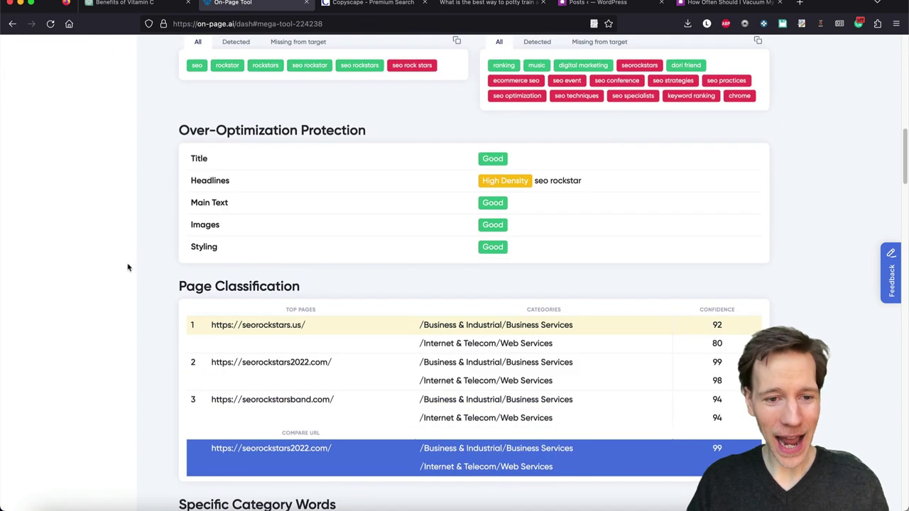
scroll(132, 213, down, 1)
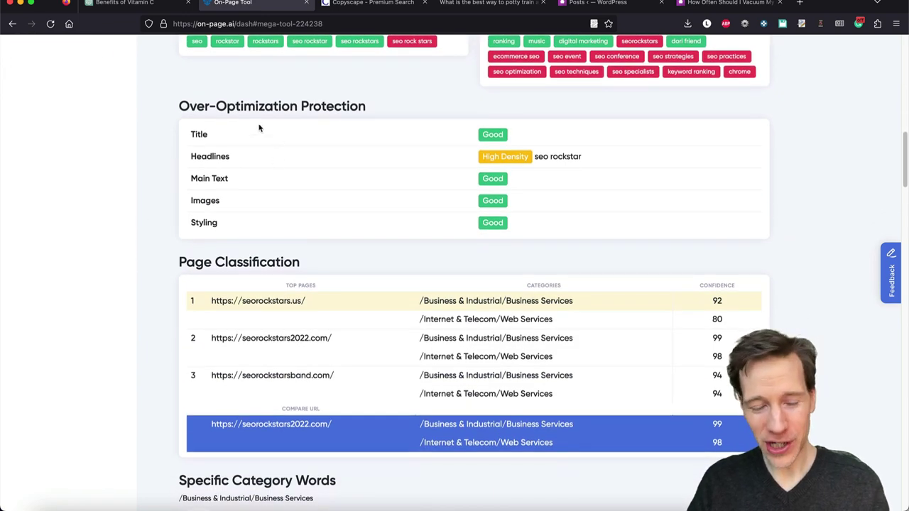
scroll(121, 225, up, 10)
scroll(152, 250, down, 1)
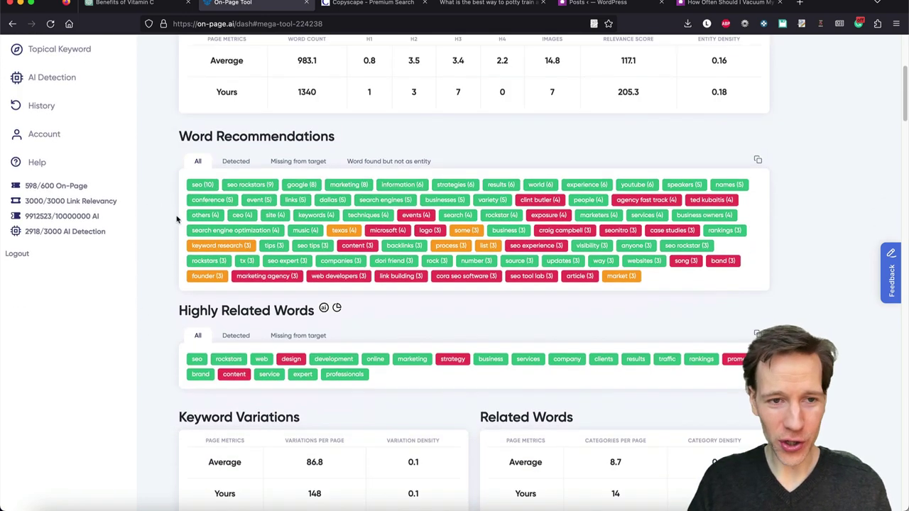
- Display the Highly Related Words section of the report as a diagram around the keyword
scroll(160, 240, down, 2)
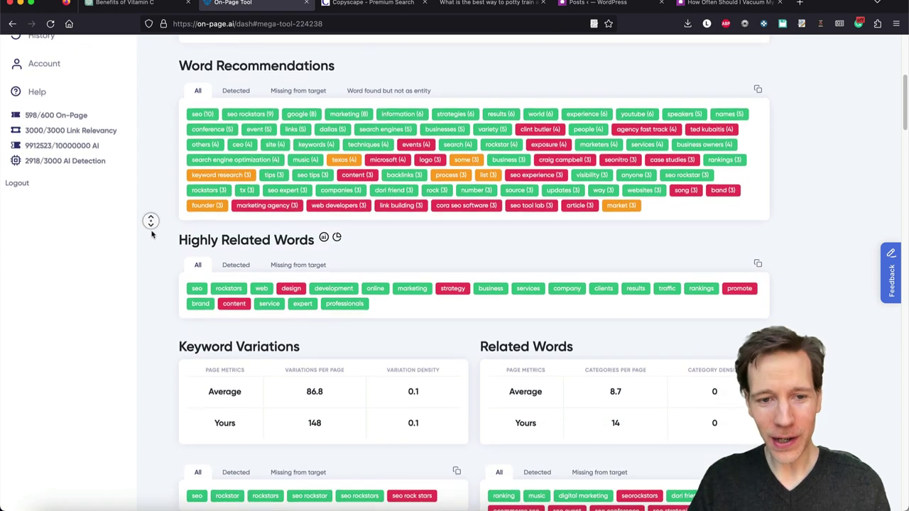
scroll(148, 219, down, 3)
click(338, 154)
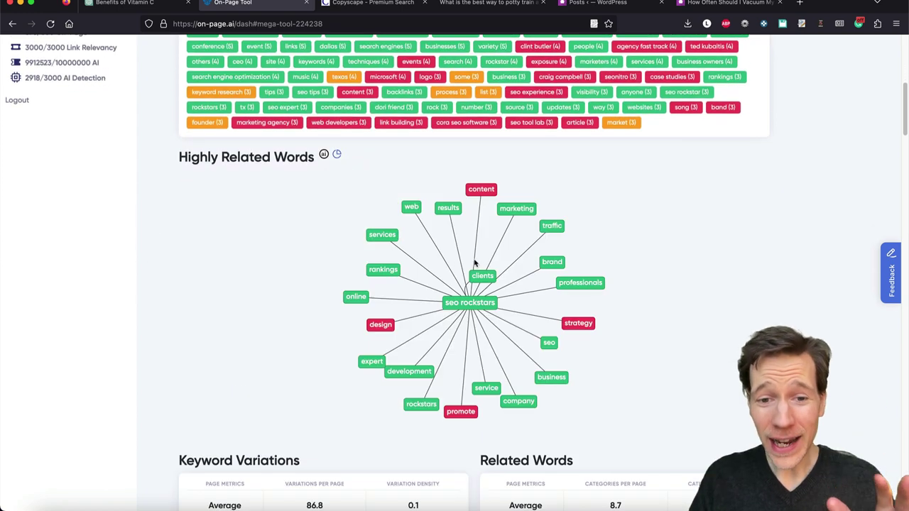
- Review the rest of the report, including facts, statistics, Topical Authority Questions and Supporting Content, and return to its beginning
scroll(142, 256, down, 20)
scroll(152, 199, down, 15)
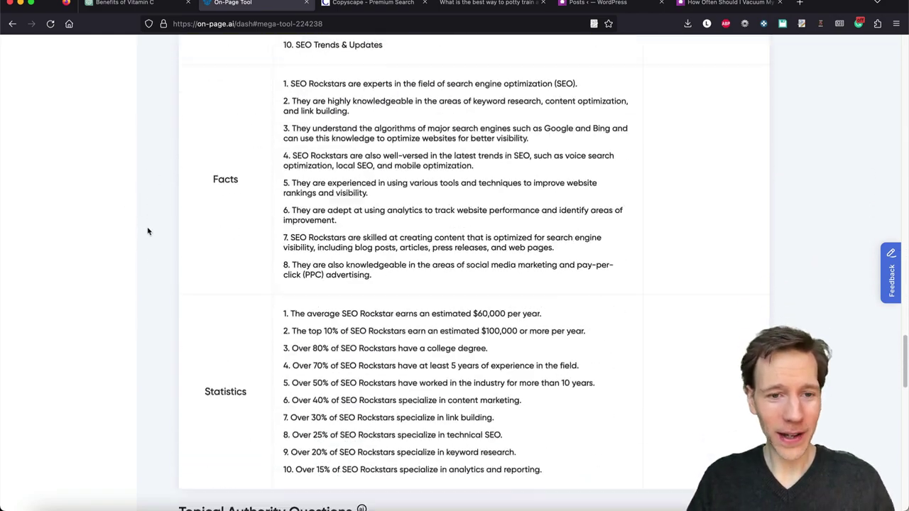
scroll(149, 230, down, 10)
drag(184, 89, 397, 90)
click(154, 123)
scroll(160, 127, down, 1)
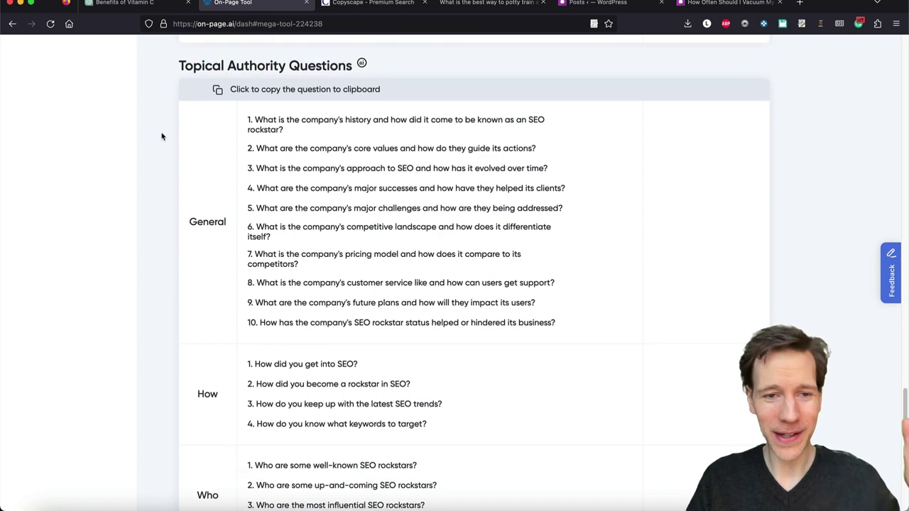
scroll(155, 108, down, 15)
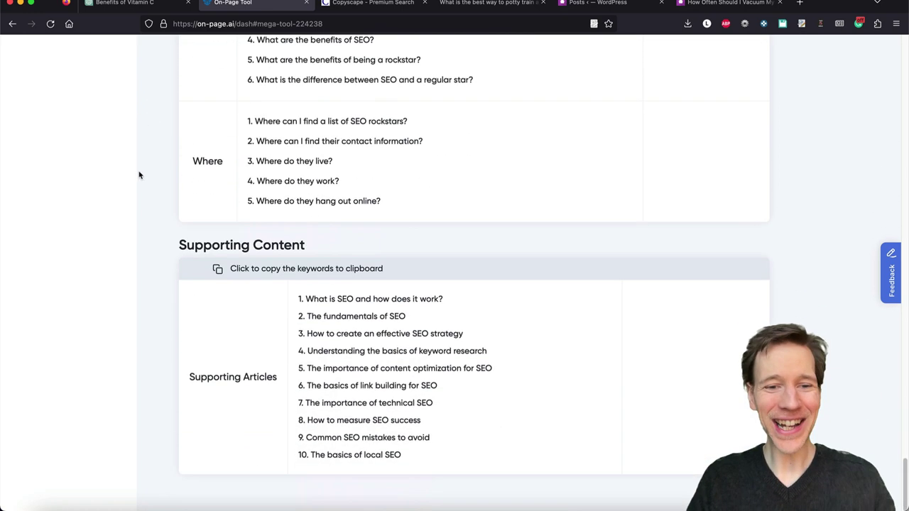
scroll(161, 255, up, 20)
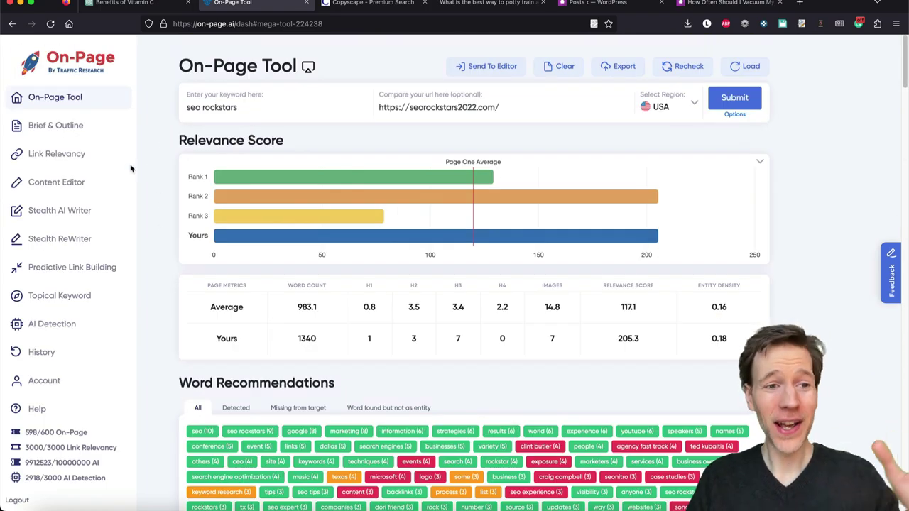
- In the Stealth AI Writer, restore the saved "vitamin C benefits" article from history and replace it with the saved "eharmony review" article
click(62, 213)
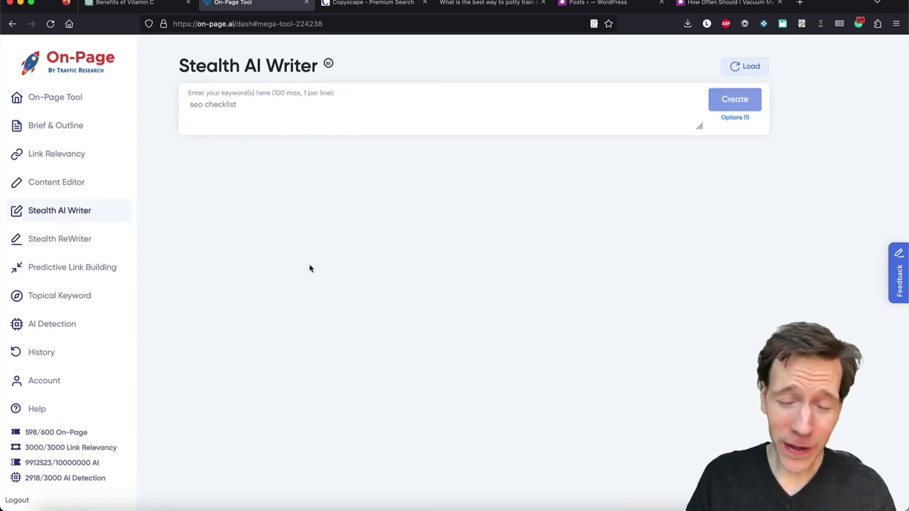
click(753, 69)
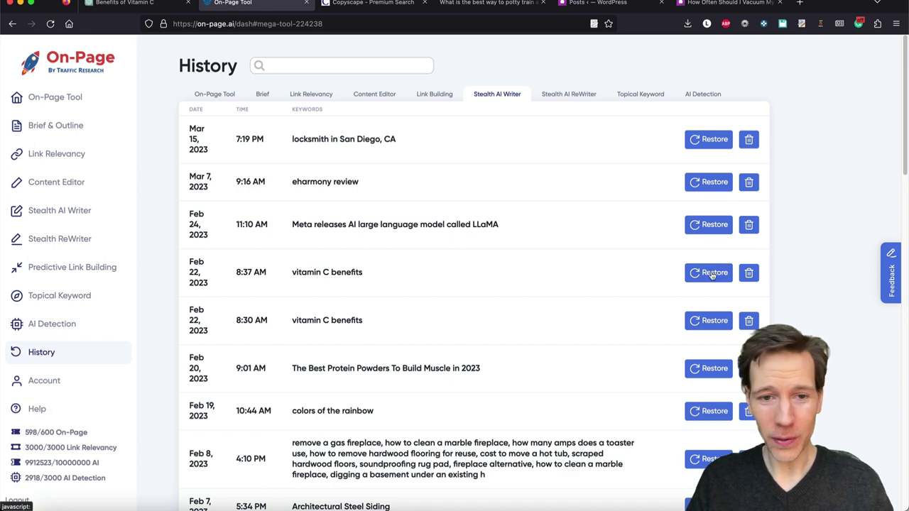
click(708, 272)
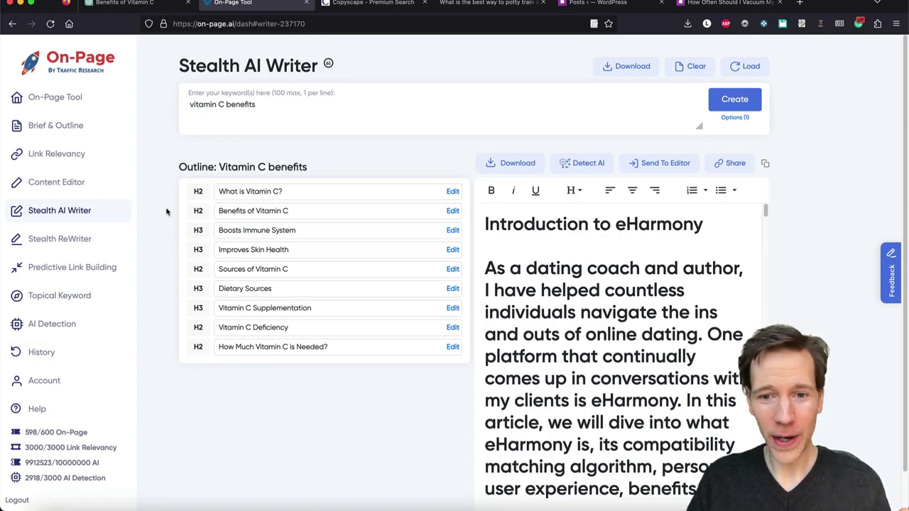
click(751, 66)
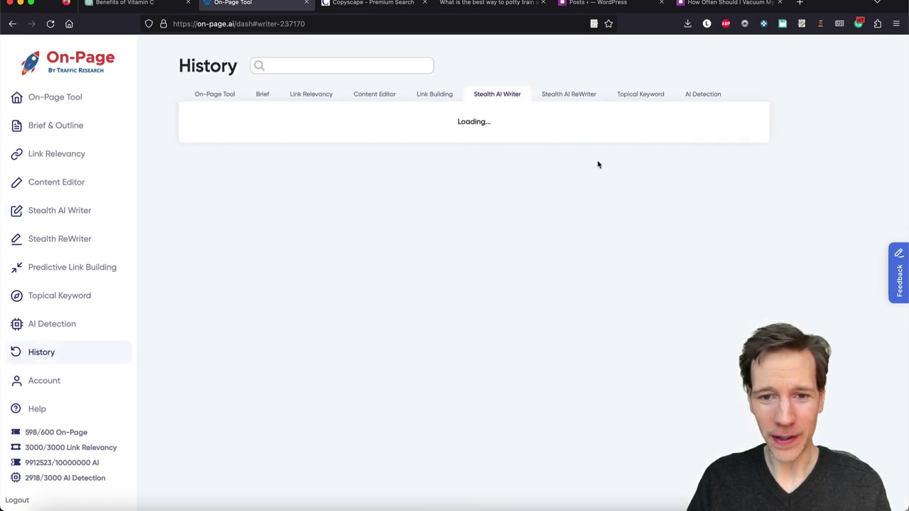
click(700, 184)
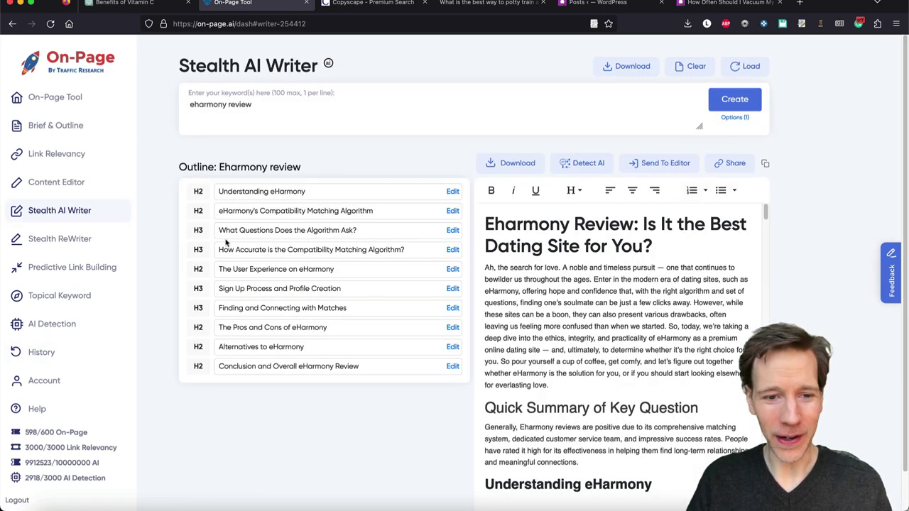
- Run AI detection on the "eharmony review" article and reveal the writer's article creation options
scroll(162, 205, down, 1)
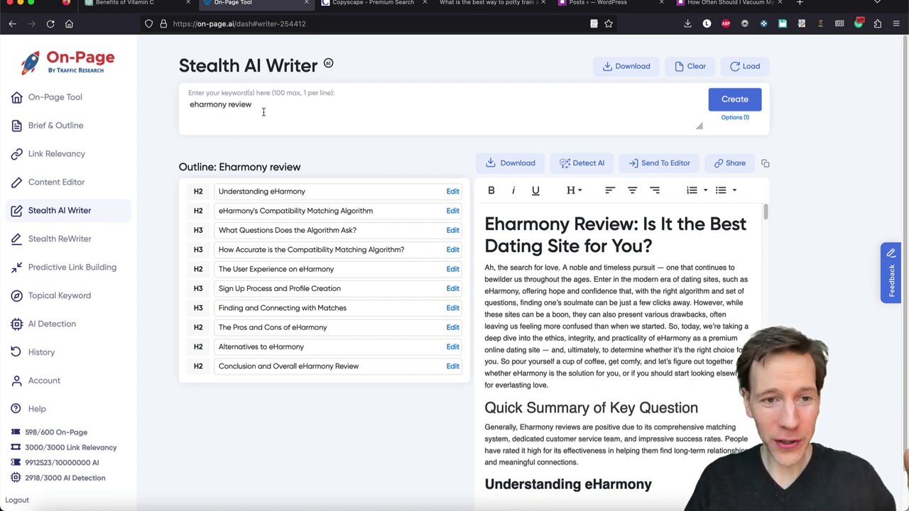
drag(258, 106, 177, 106)
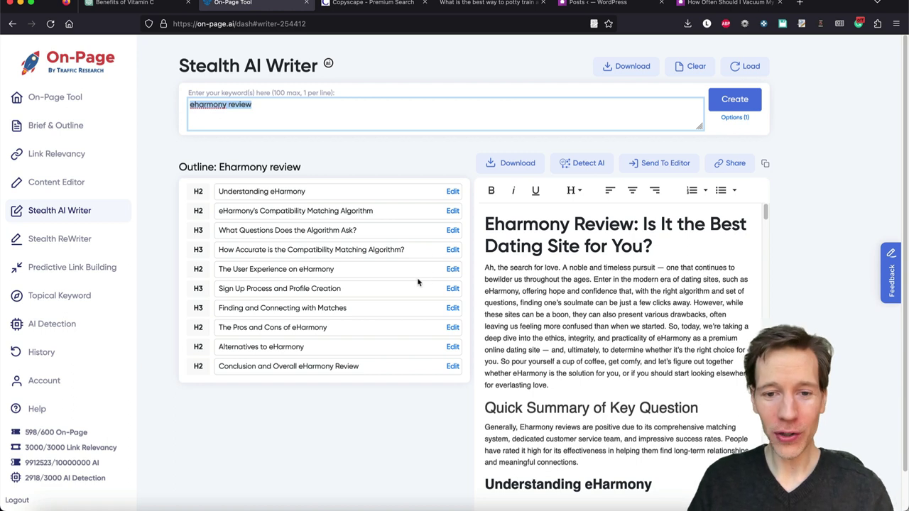
click(589, 165)
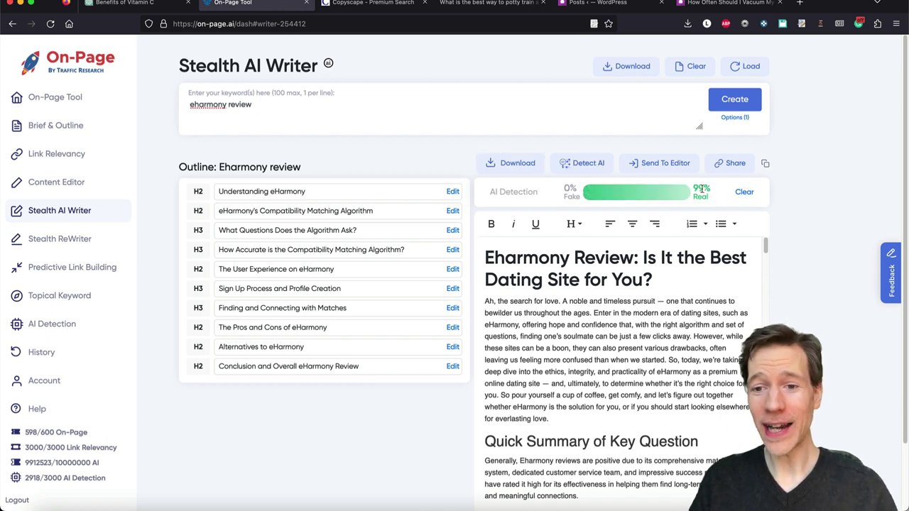
click(731, 118)
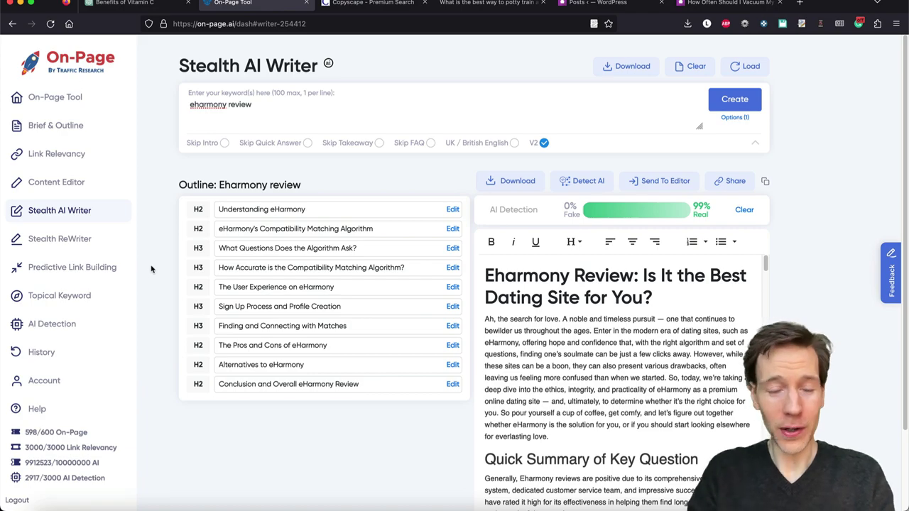
- Open on-page.ai in a private browsing window and highlight the support e-mail address in the page footer
key(super+shift+p)
text(on-page.ai)
key(Return)
middle_click(73, 187)
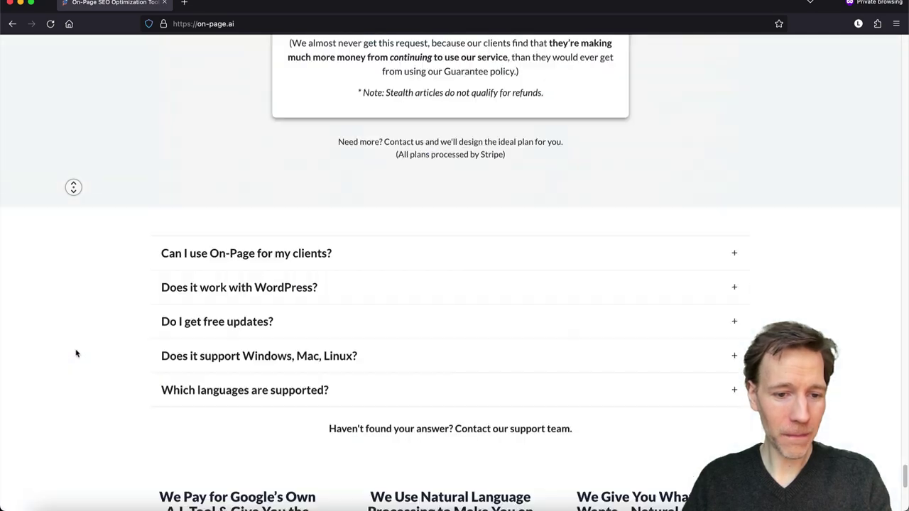
click(75, 353)
drag(150, 356, 230, 357)
click(104, 331)
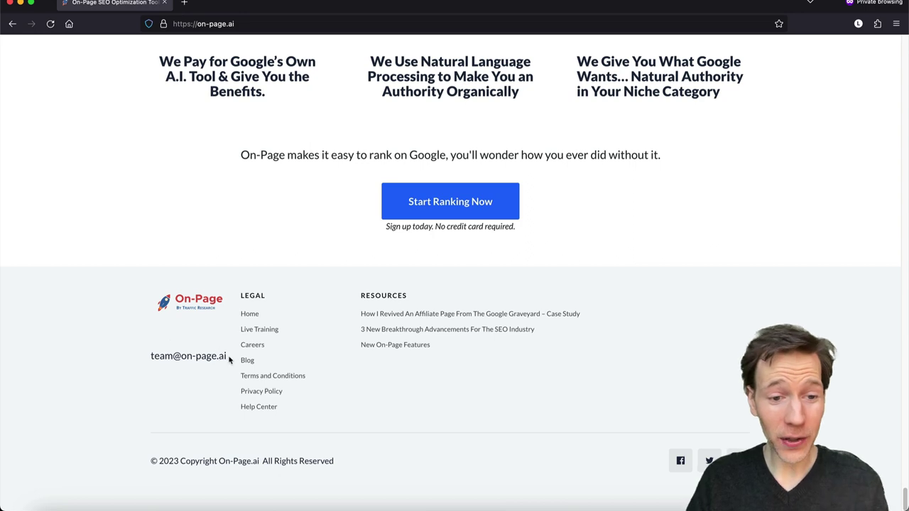
drag(232, 358, 148, 355)
click(146, 353)
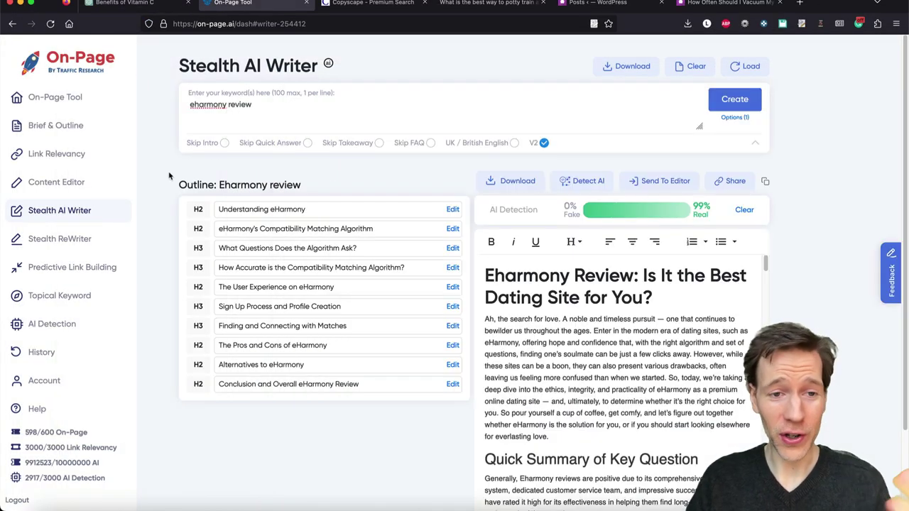
- Return to the Stealth ReWriter and place the cursor in its empty original-text editor
click(74, 240)
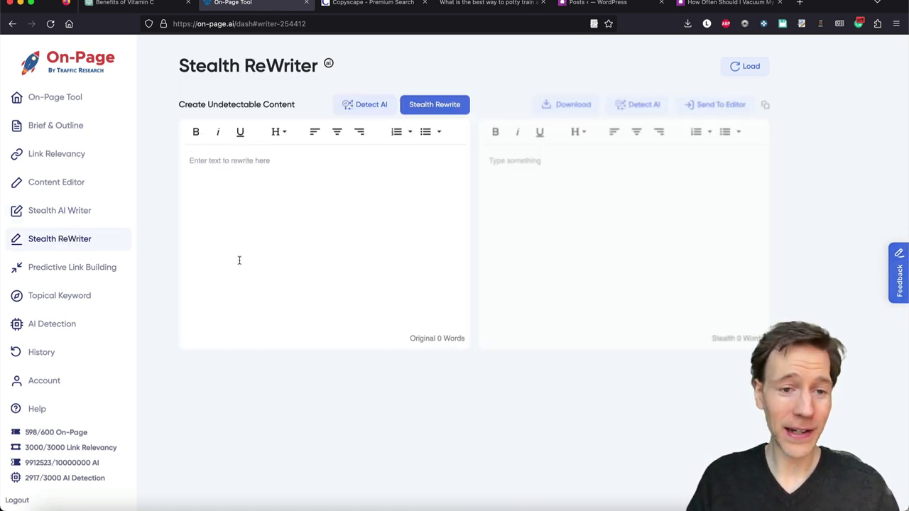
click(243, 217)
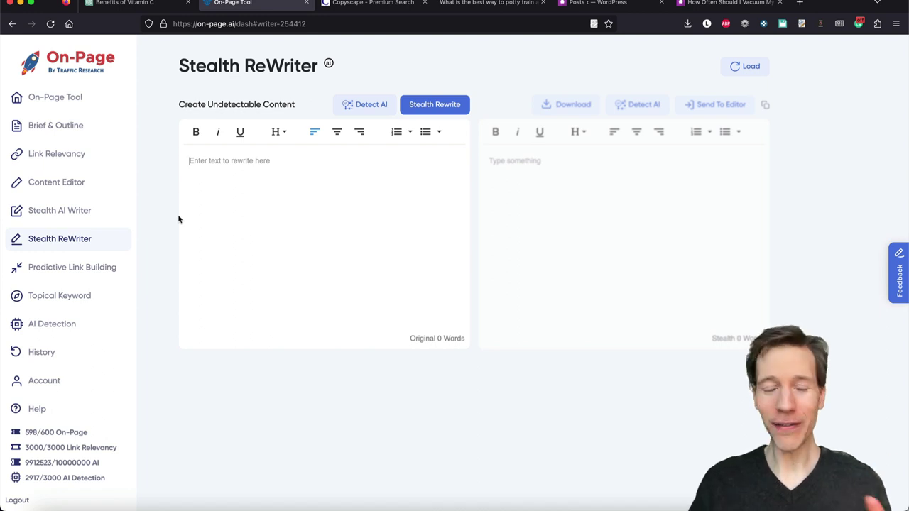
click(222, 184)
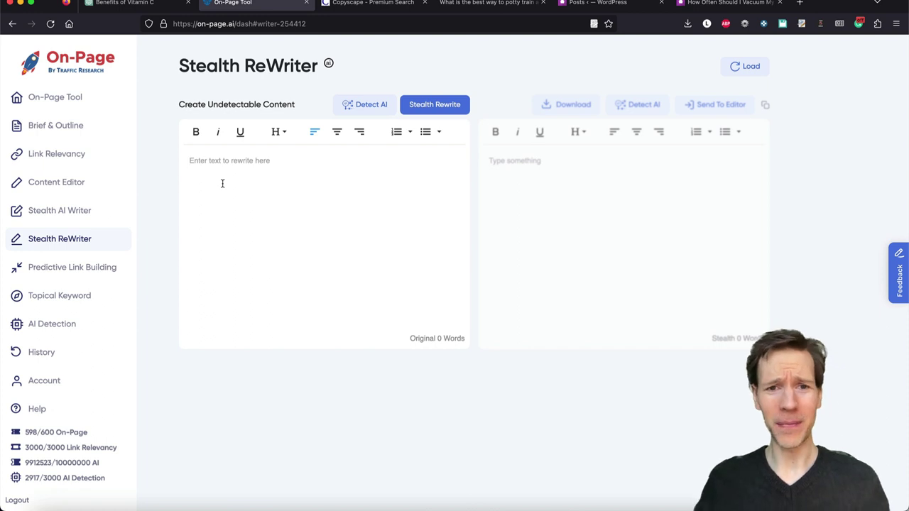